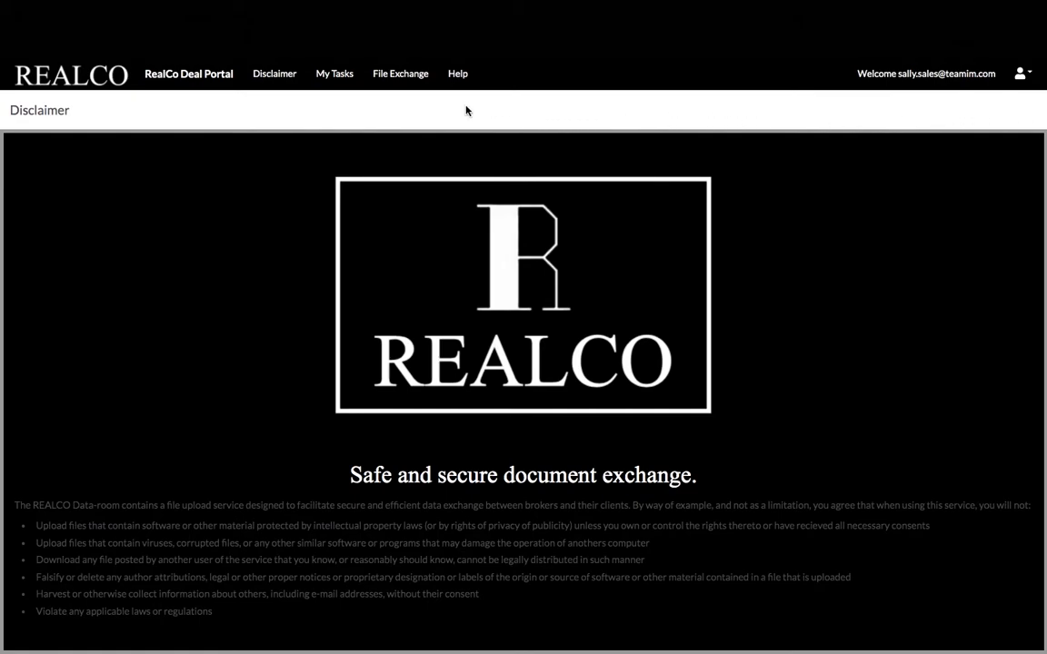
Open My Tasks and mark the Privacy Policy as reviewed
click(334, 77)
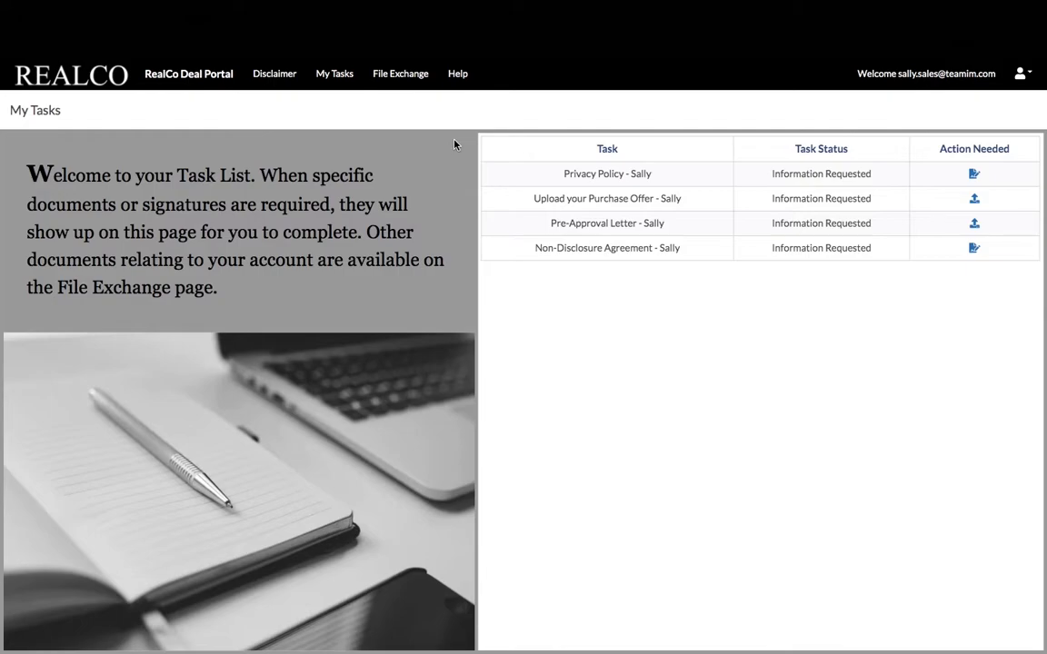
click(975, 175)
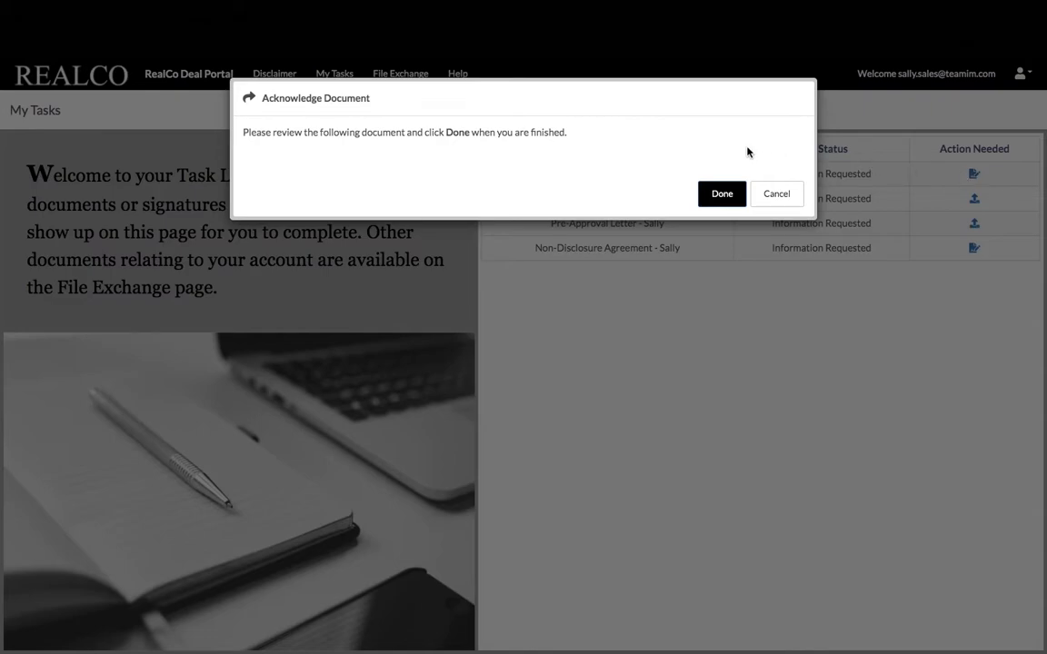
click(732, 195)
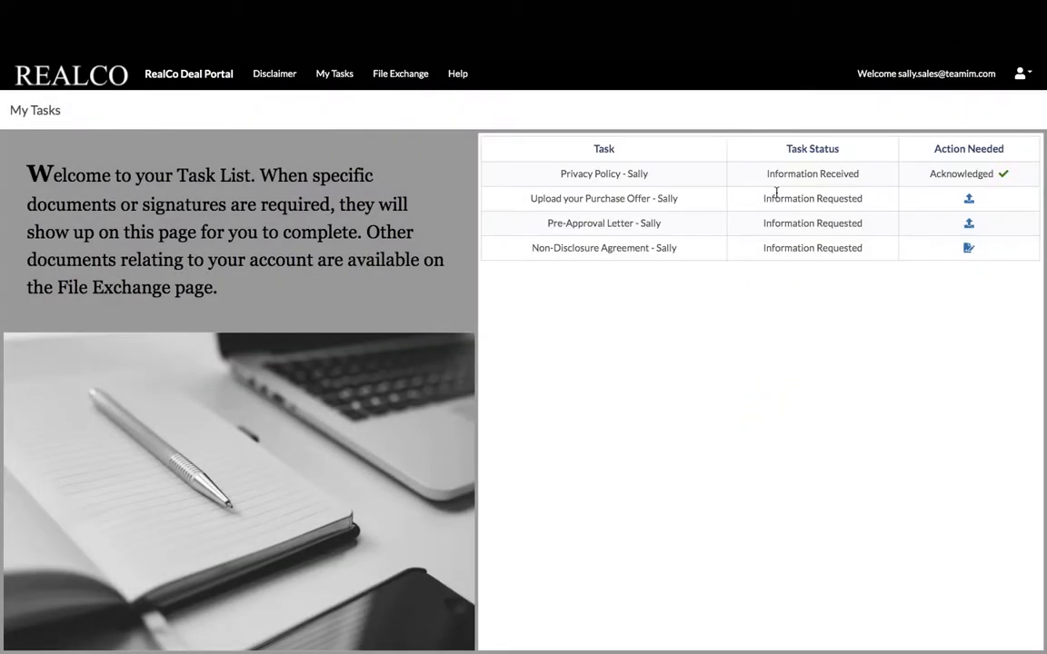
Upload the purchase agreement from Demo Files/RealCo Demo Files and submit it for the purchase offer
click(971, 202)
click(491, 63)
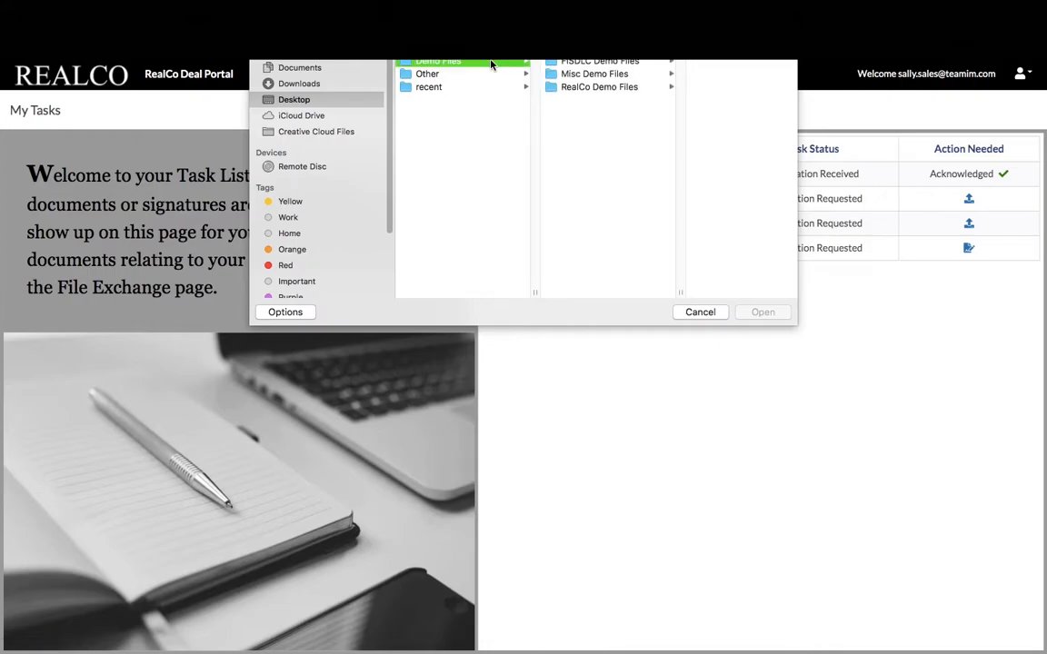
click(586, 87)
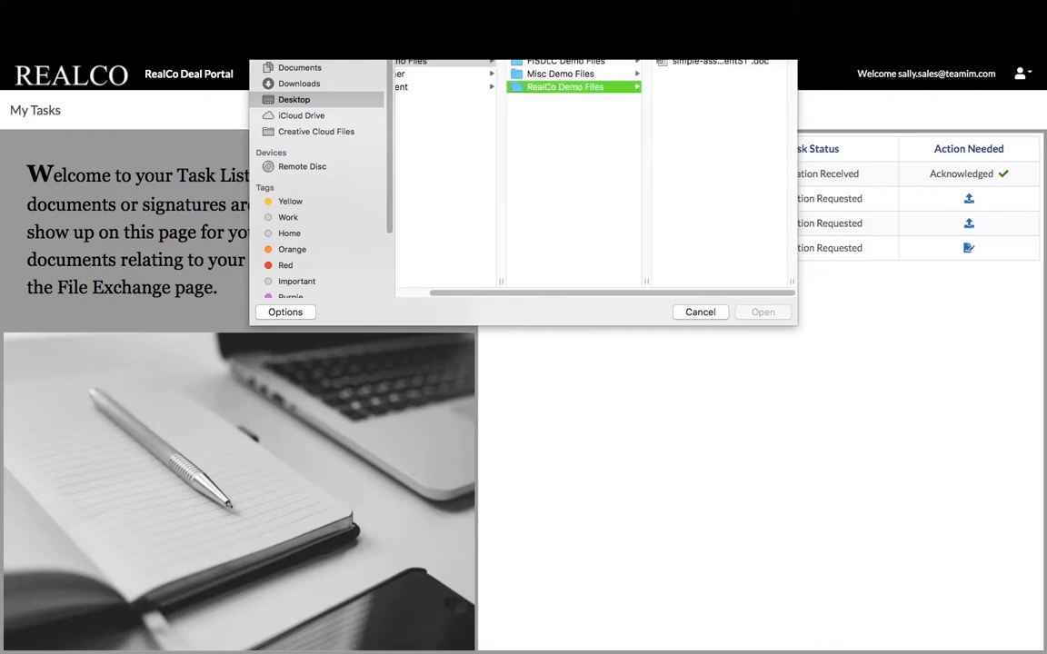
click(717, 62)
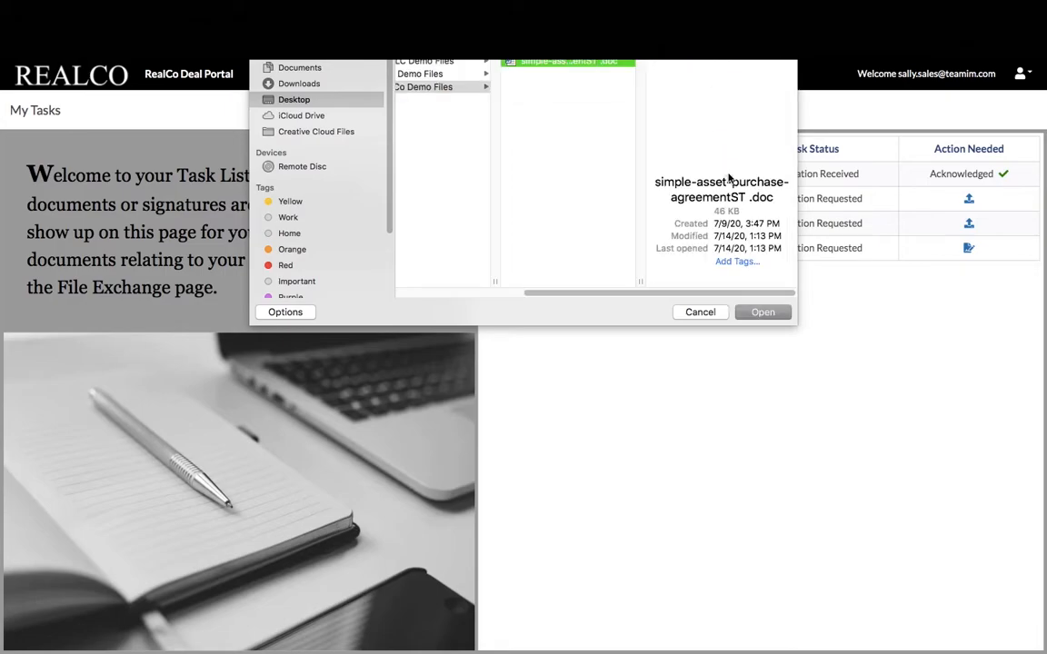
click(766, 311)
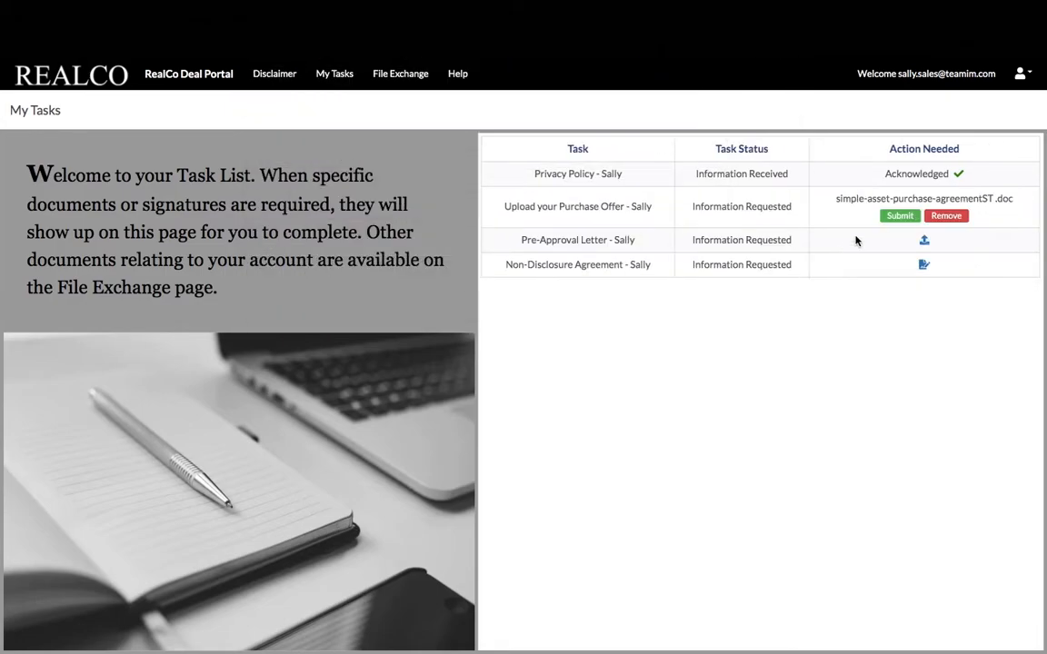
click(899, 216)
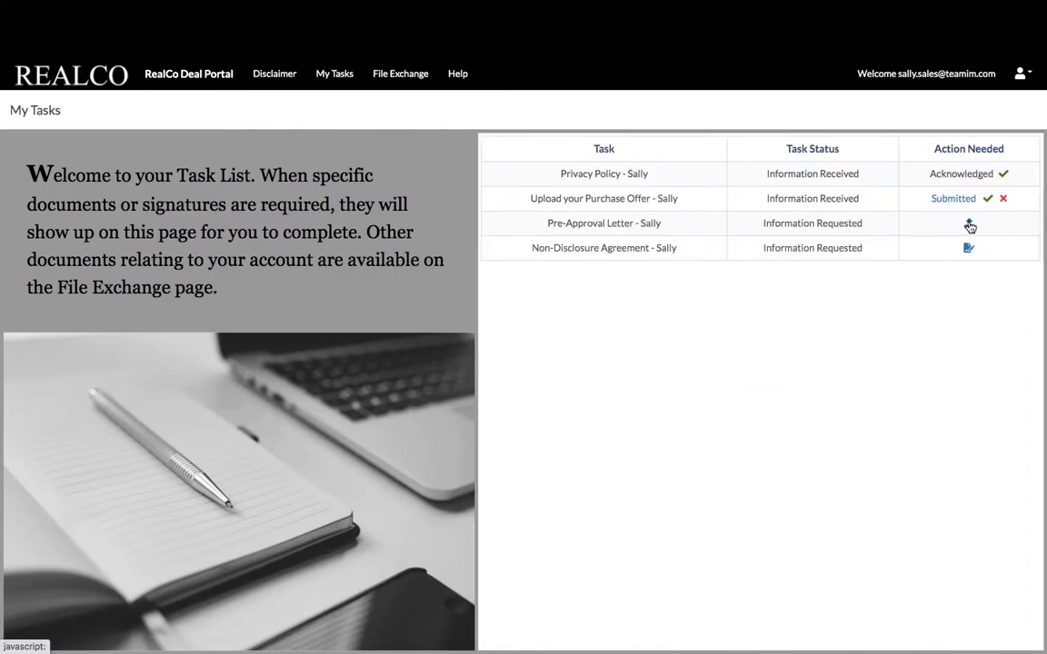
Submit Pre-Approval-Letter.pdf for its task and acknowledge the Non-Disclosure Agreement
click(970, 225)
click(481, 46)
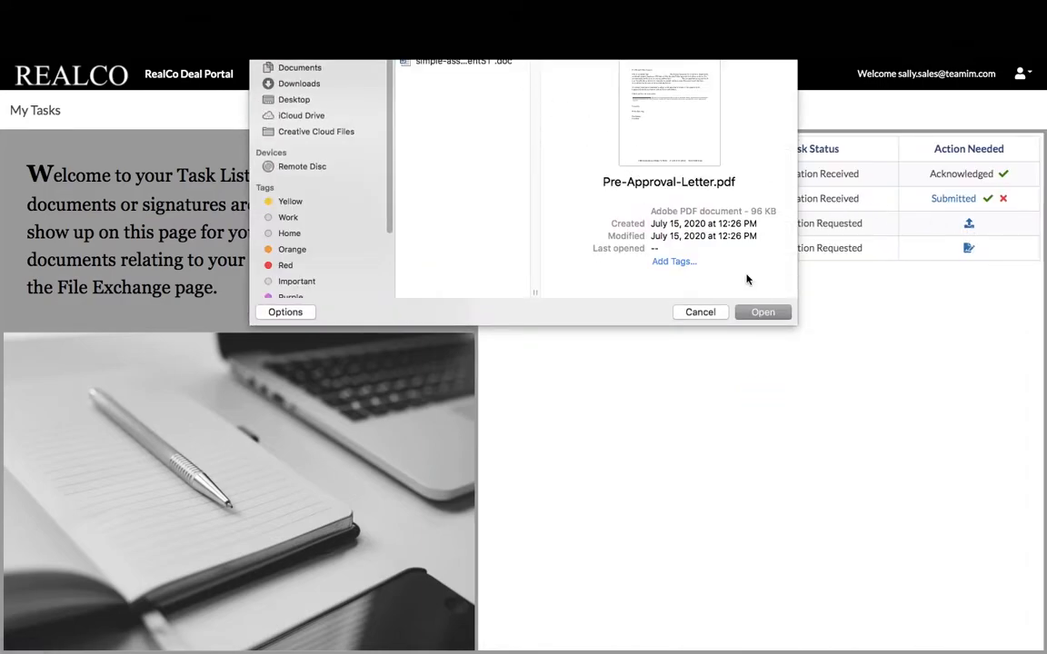
click(768, 311)
click(929, 242)
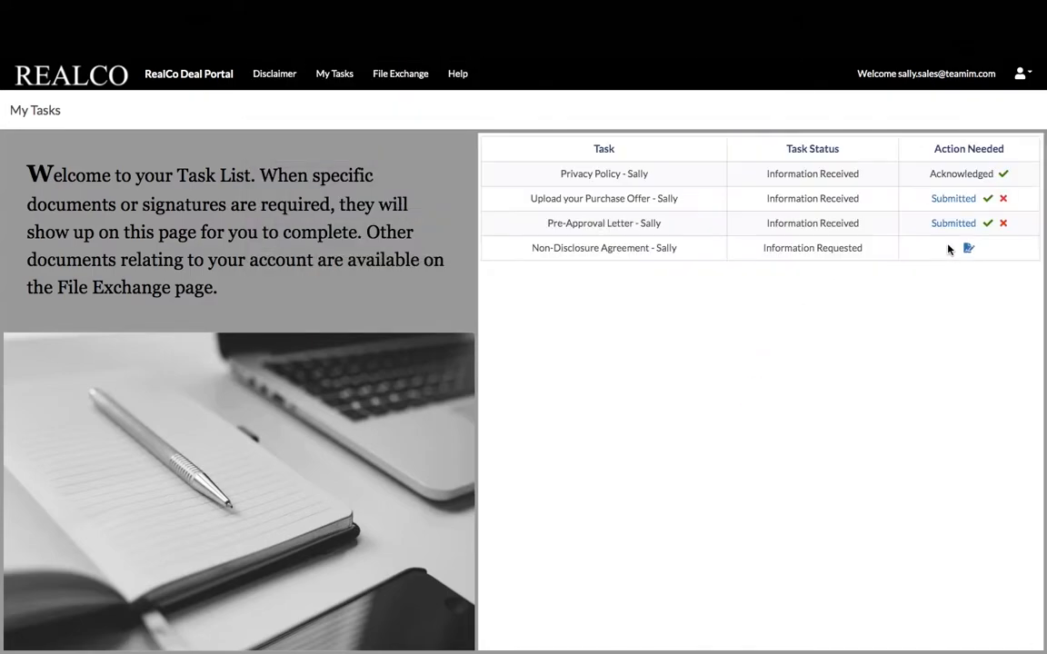
click(968, 249)
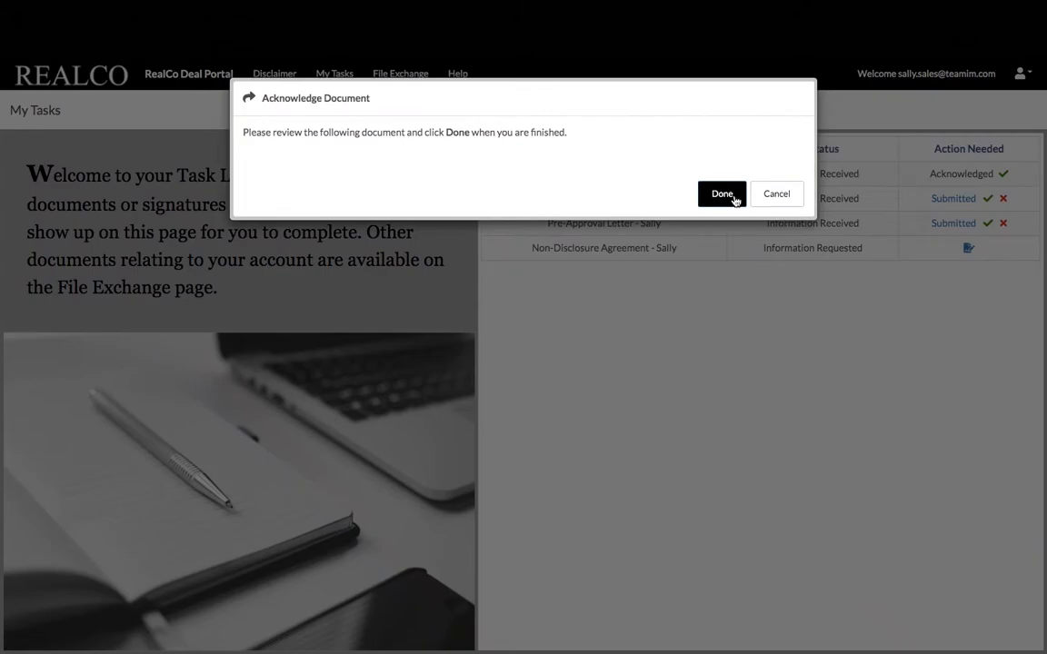
click(723, 195)
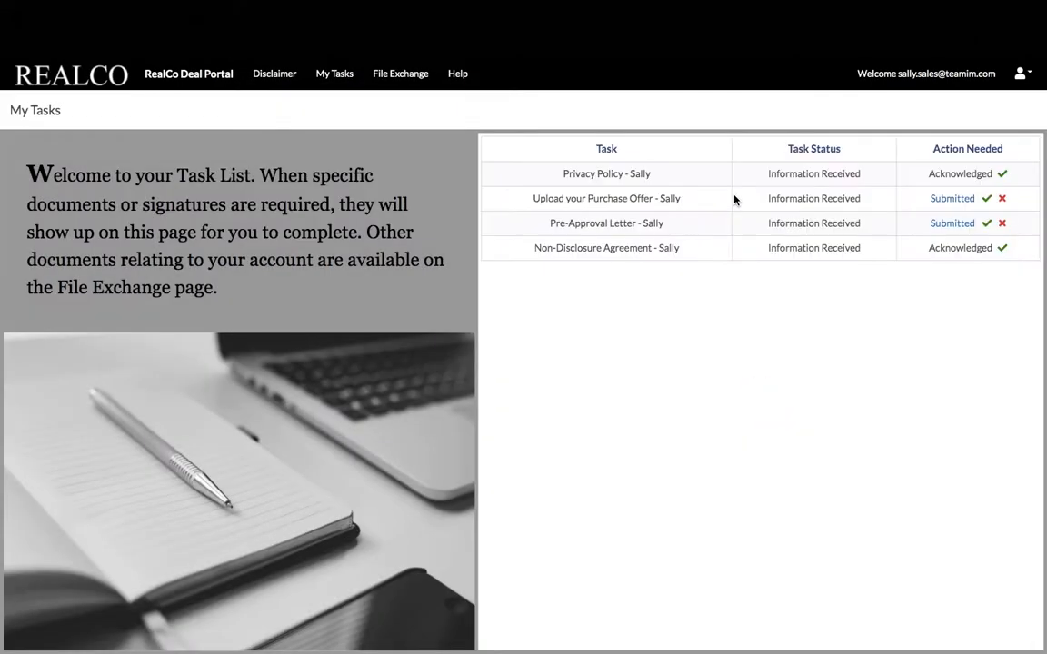
Download simple-asset-purchase-agreement.pdf from the Empire State deal in File Exchange
click(408, 76)
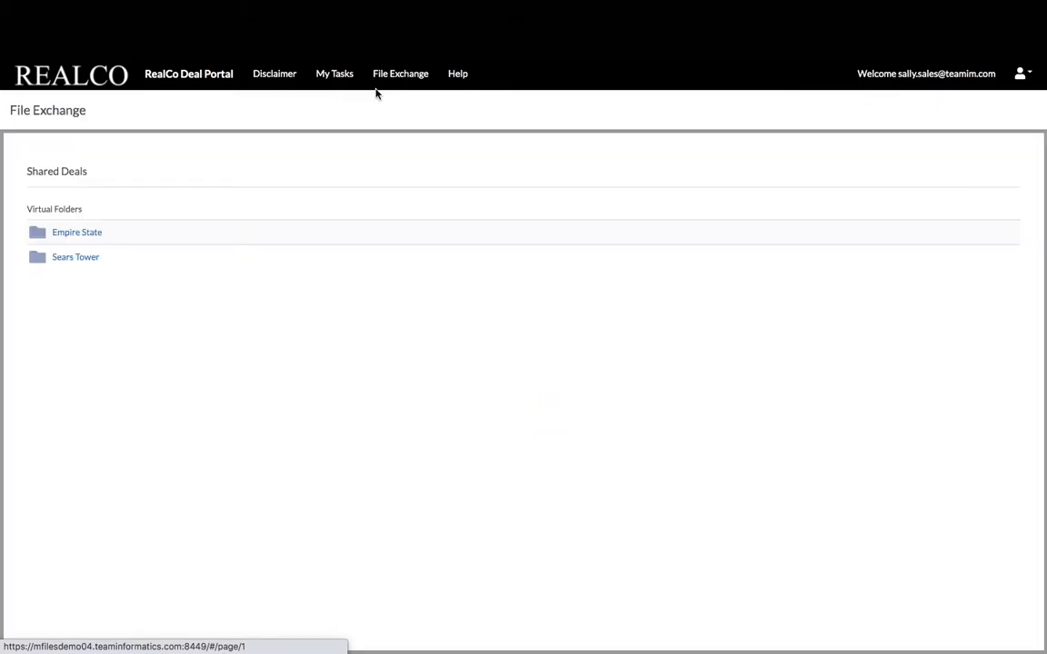
click(91, 239)
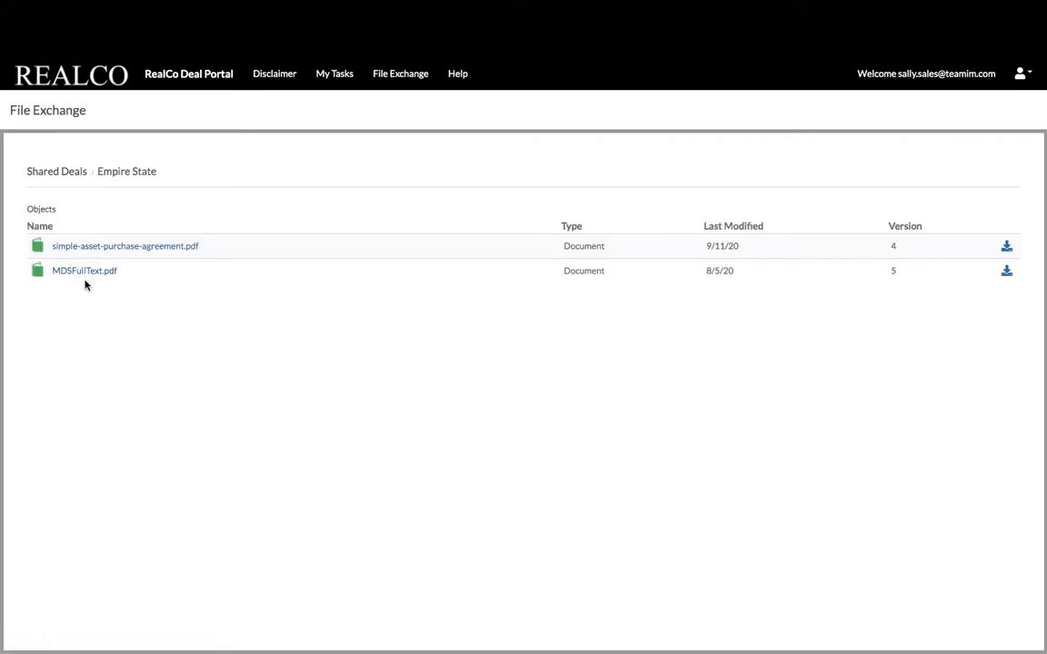
click(1008, 249)
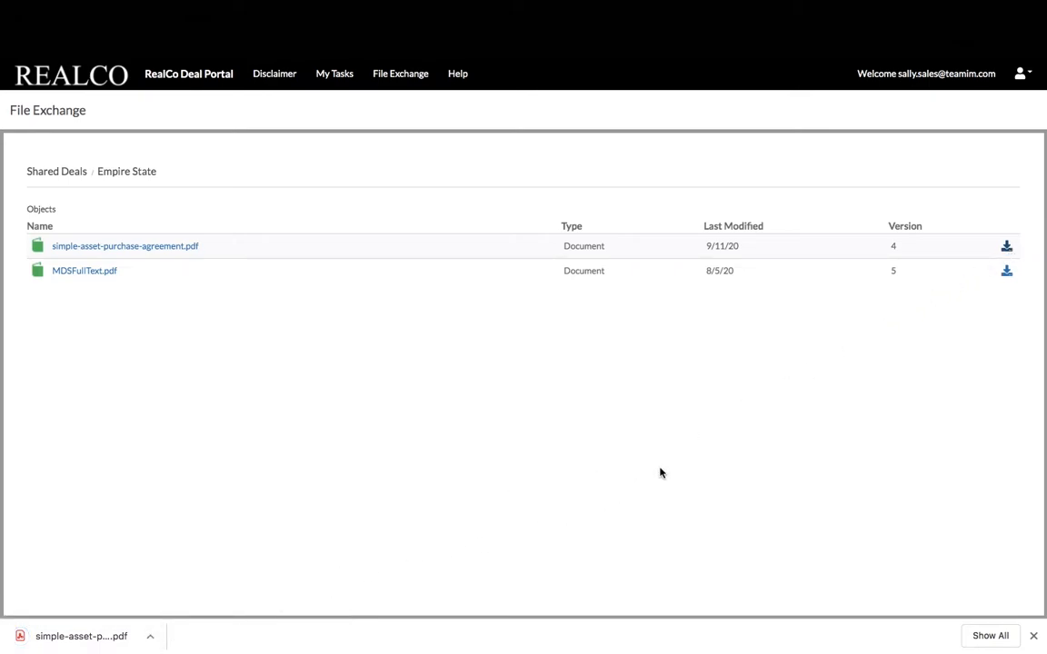
Dismiss the download bar and open the Sears Tower deal folder
click(60, 177)
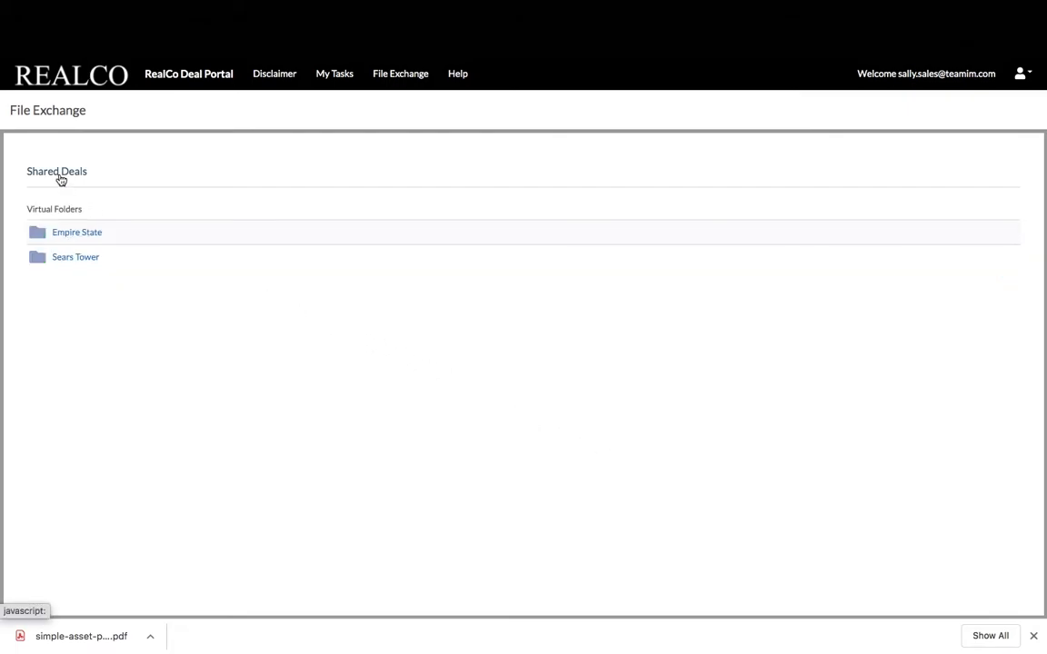
click(1034, 636)
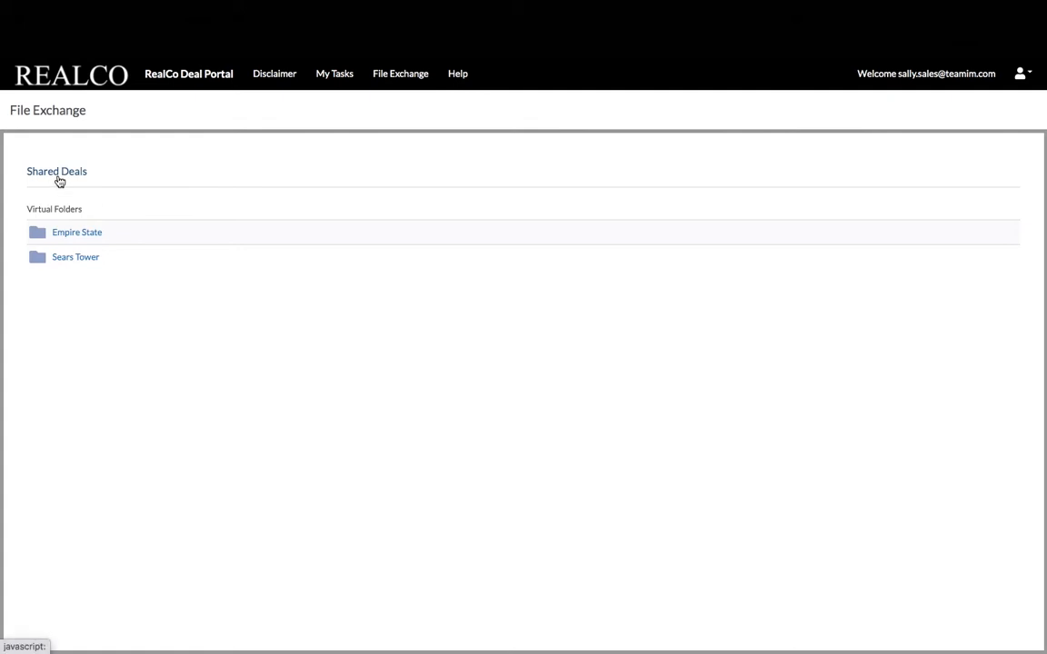
click(67, 263)
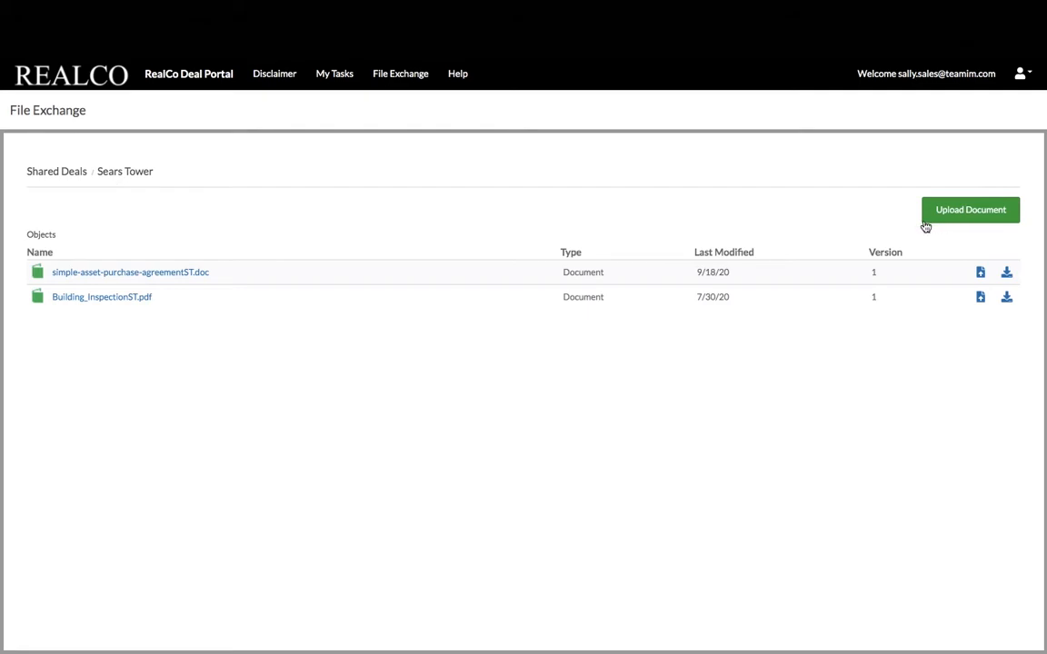
click(180, 275)
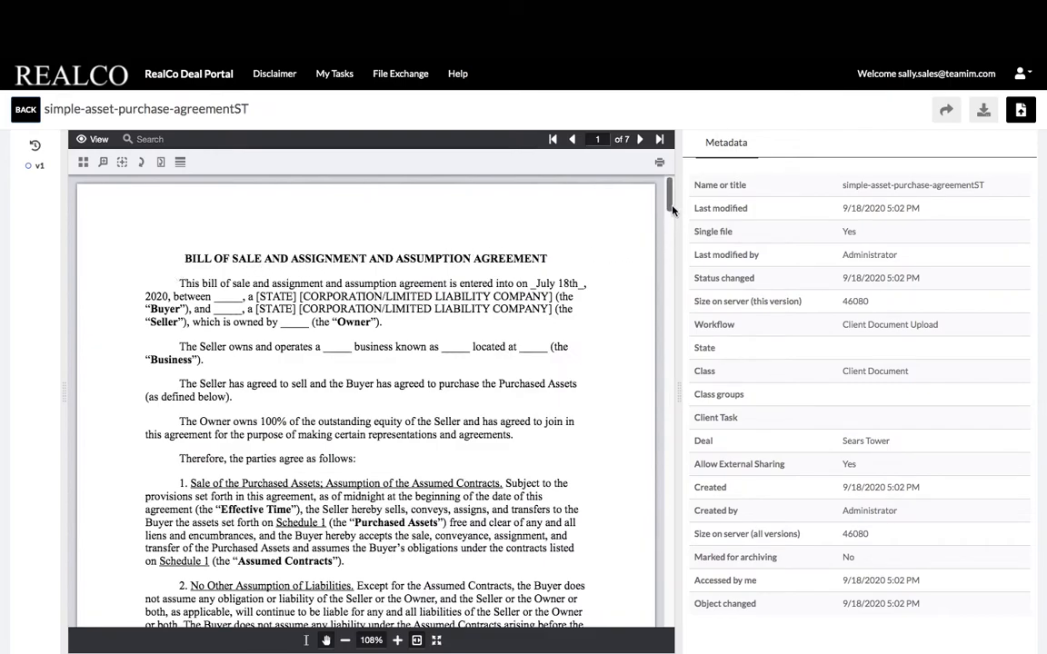
drag(672, 210, 675, 242)
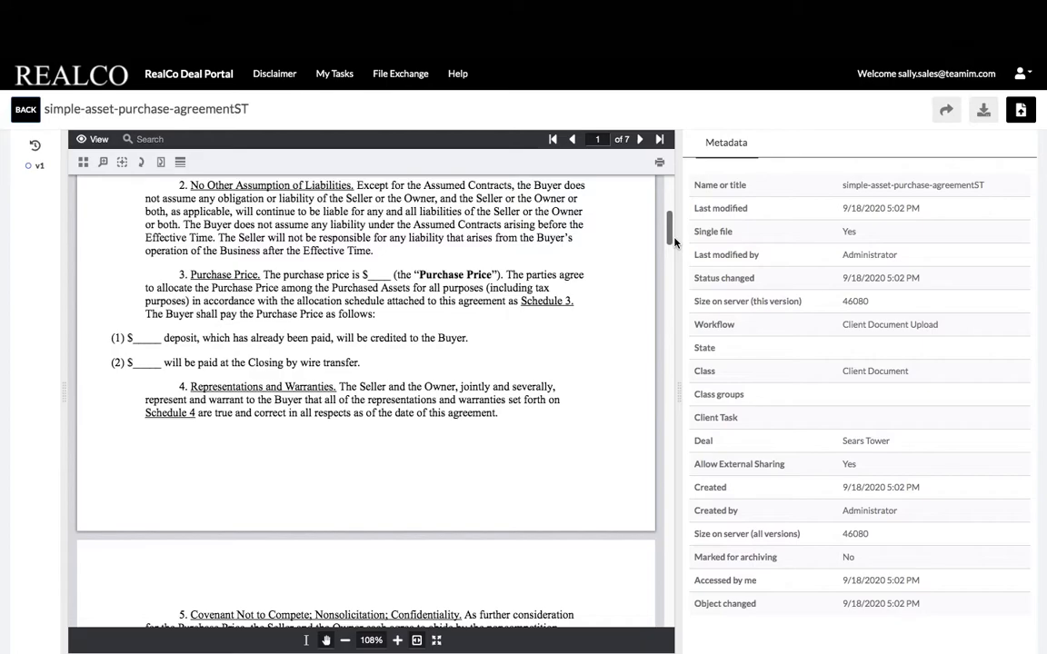
drag(674, 242, 672, 206)
click(946, 109)
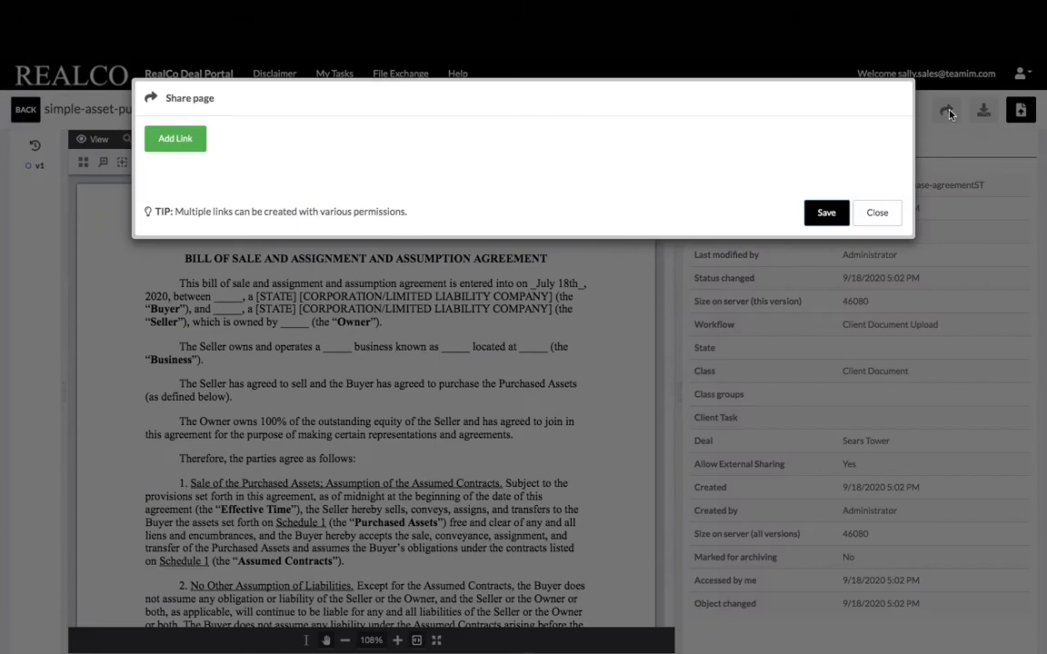
click(178, 138)
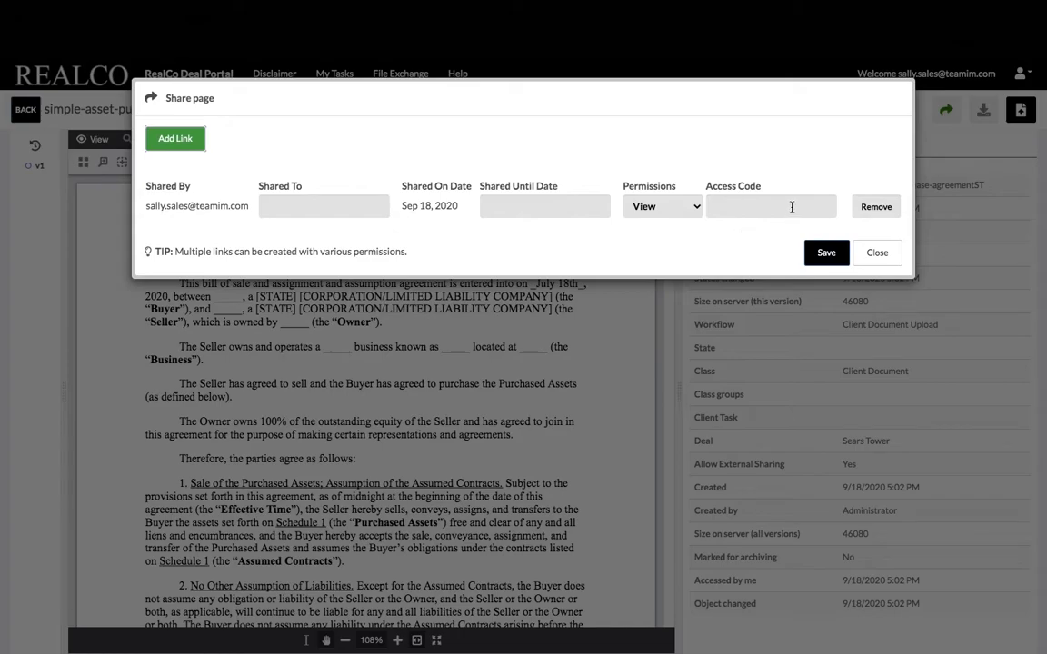
click(875, 255)
click(32, 109)
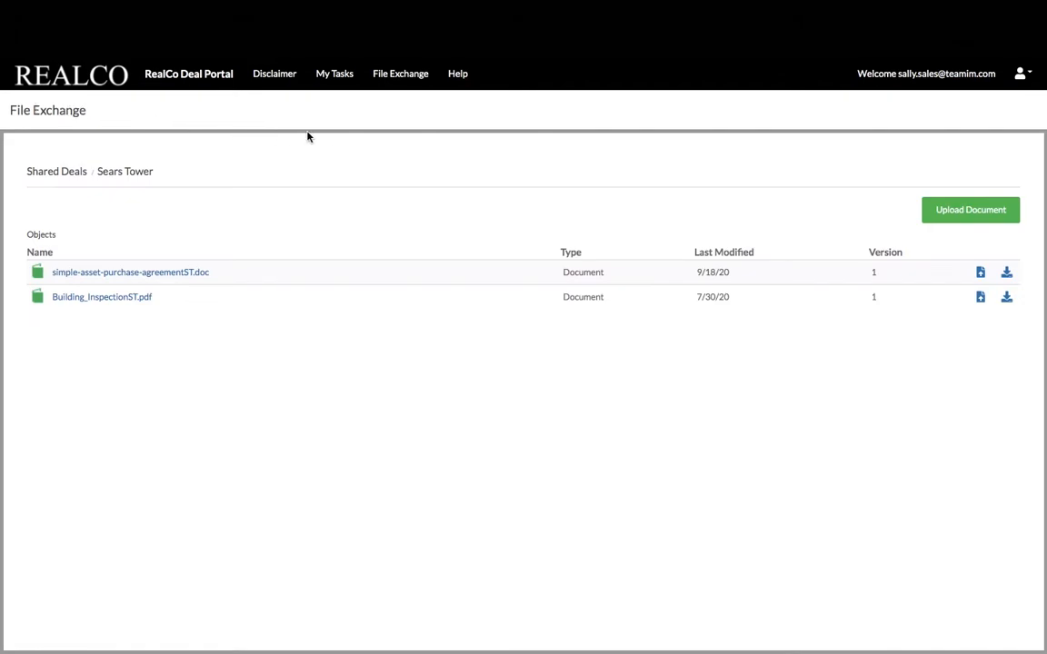
Fill in the client's name, e-mail and phone number on the Help ticket form
click(458, 76)
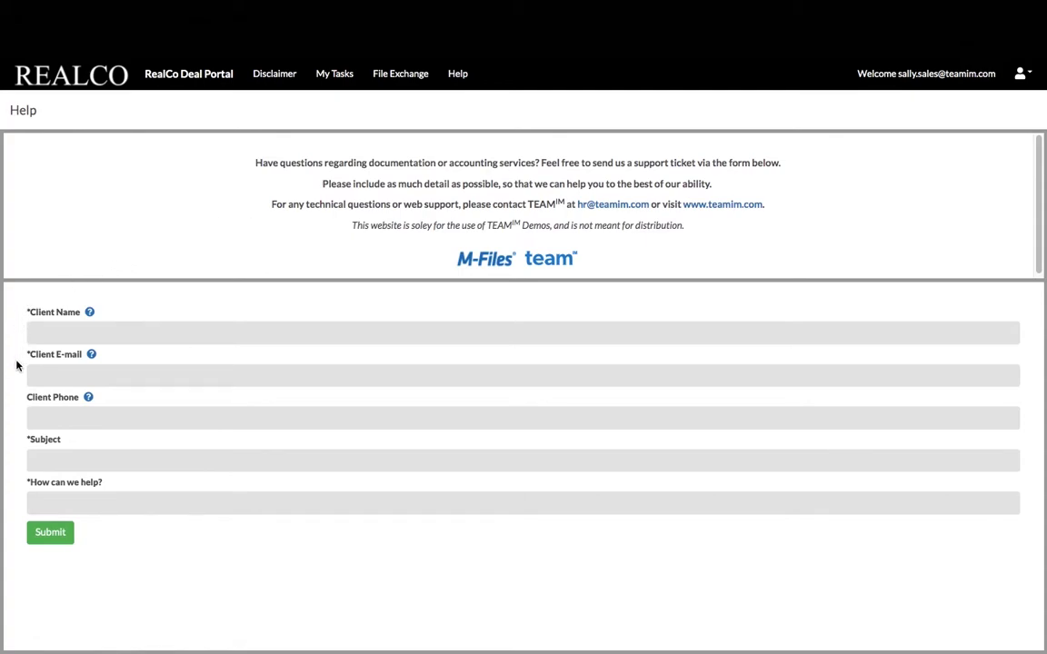
click(61, 333)
text(n)
key(BackSpace)
text(e)
key(BackSpace)
text(s)
click(61, 365)
click(61, 375)
text(e)
key(BackSpace)
text(sa)
key(Down)
key(Return)
key(Tab)
key(Escape)
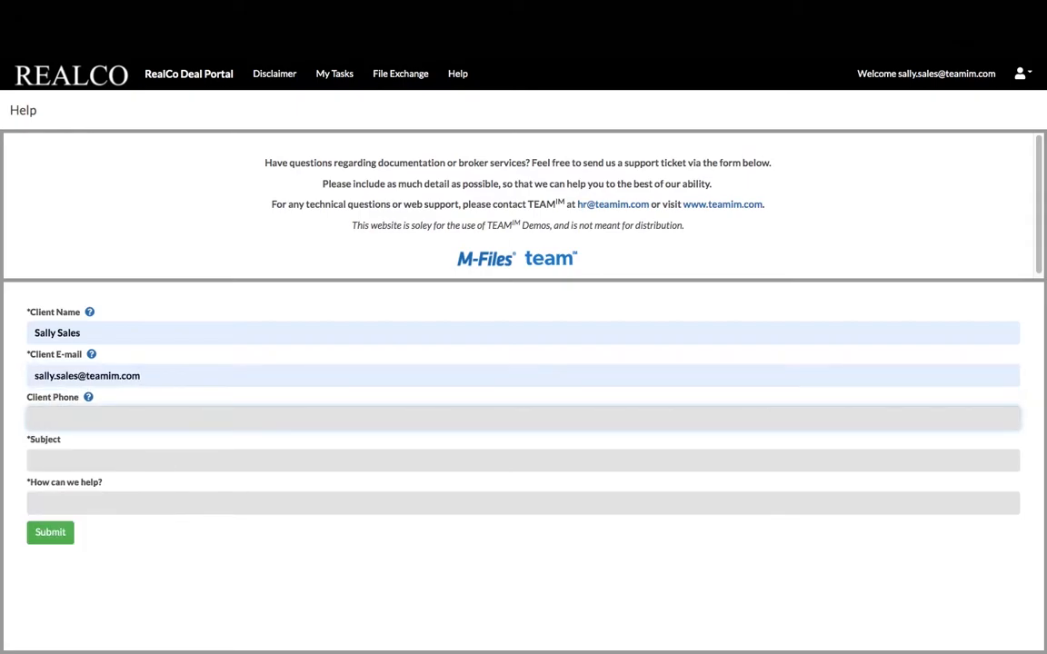
text(222-222-2222)
Submit the ticket with subject 'Inspection Document' asking about other Sears Tower deal documents
key(Tab)
key(Escape)
text(Inspection Document)
key(Tab)
key(Escape)
text(Are there other documents available for the Sears Tower deal? Thanks)
click(52, 538)
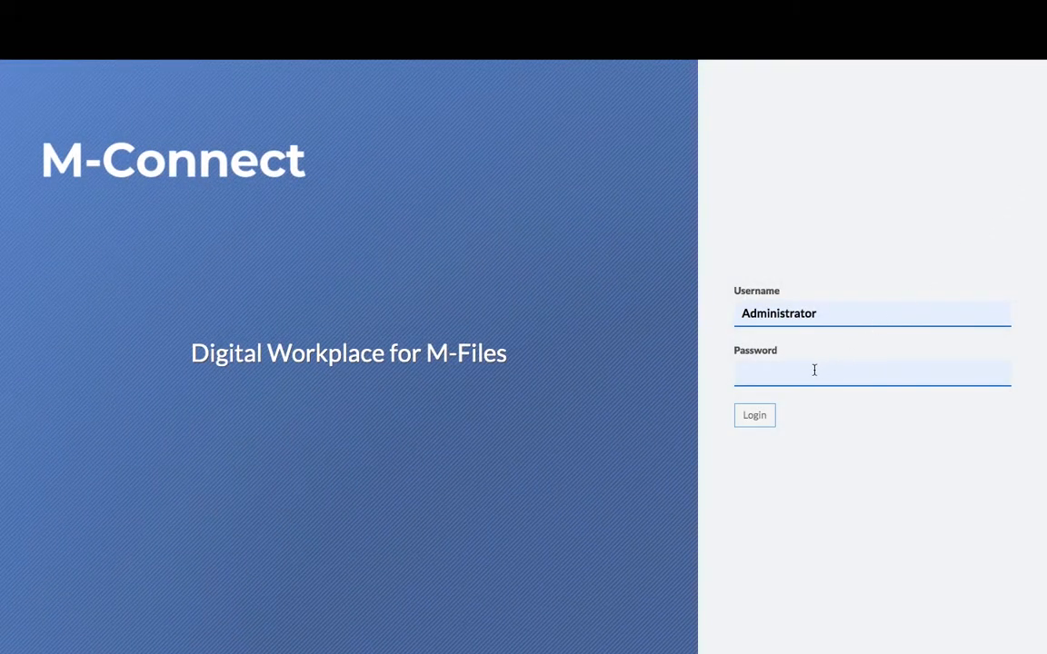
Sign in with the administrator password and go to Global Settings
click(814, 370)
text(••••••••)
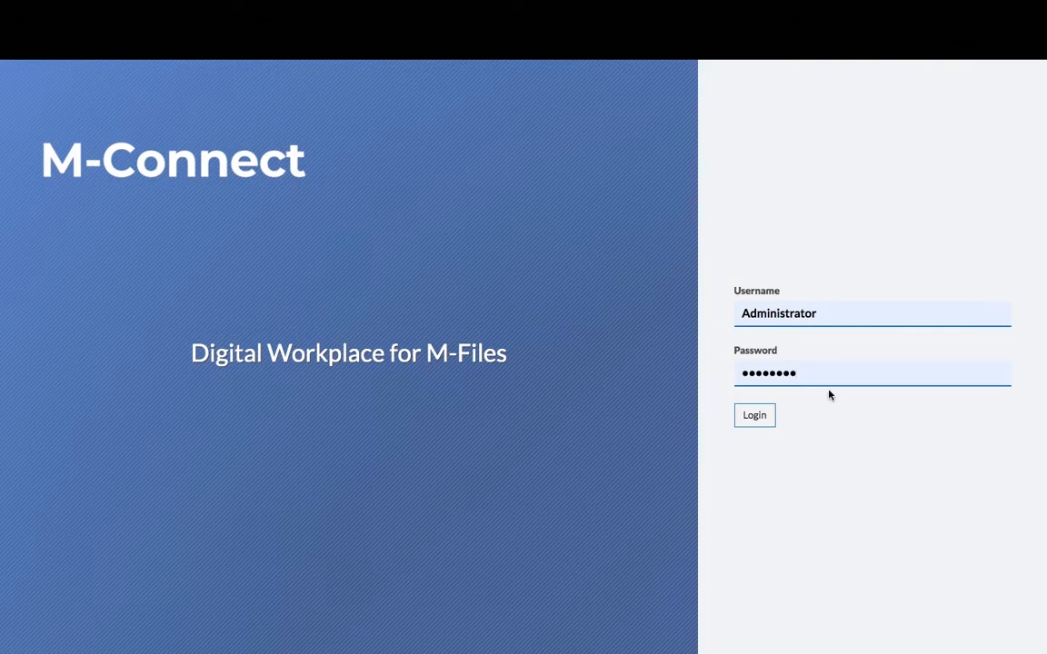
click(764, 418)
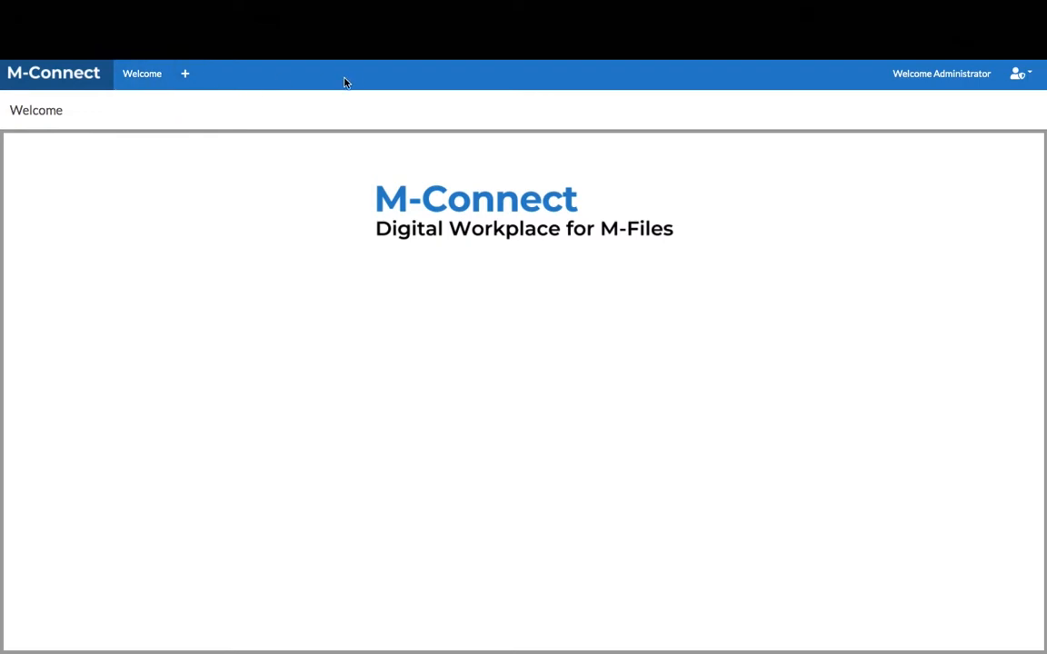
click(1019, 73)
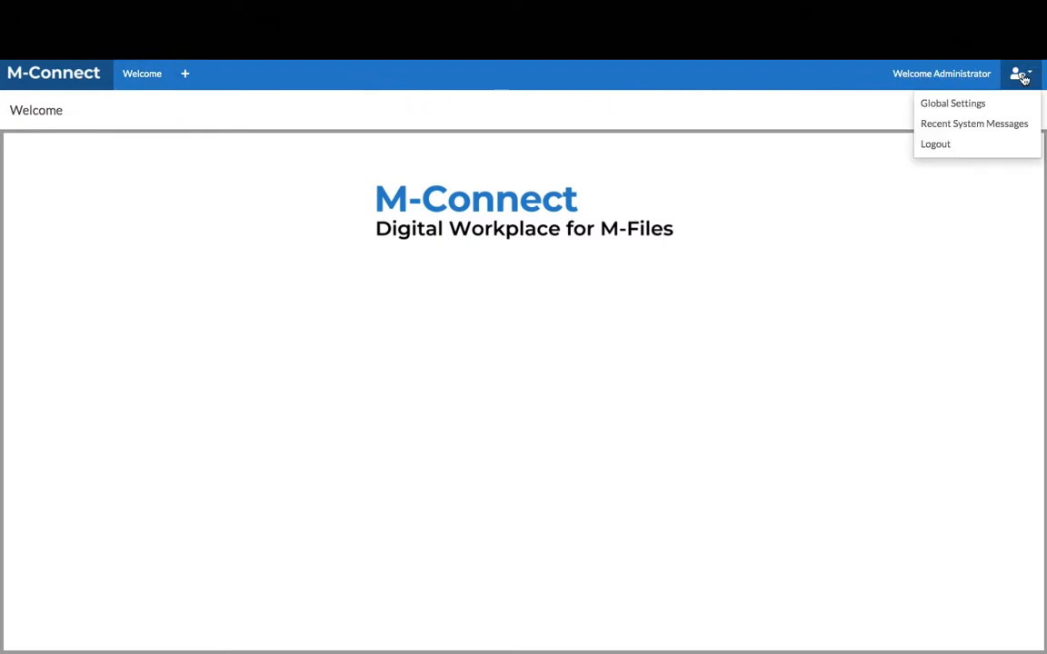
click(973, 105)
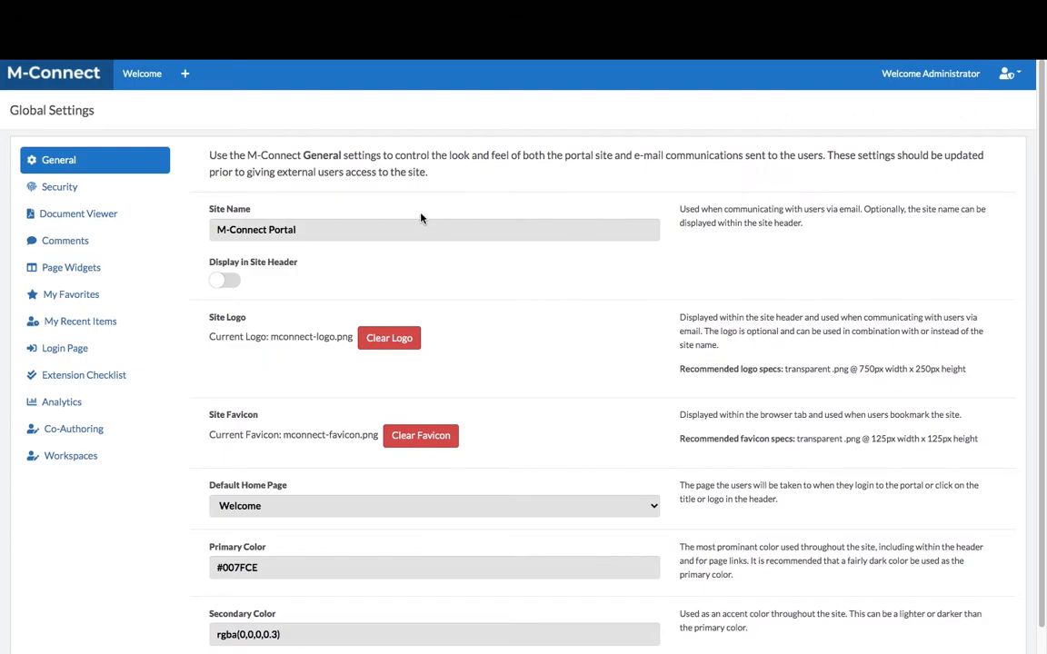
Rename the site to FISDLC and replace the site logo with logo.png from Desktop/Login
drag(311, 230, 216, 230)
text(FISDLC)
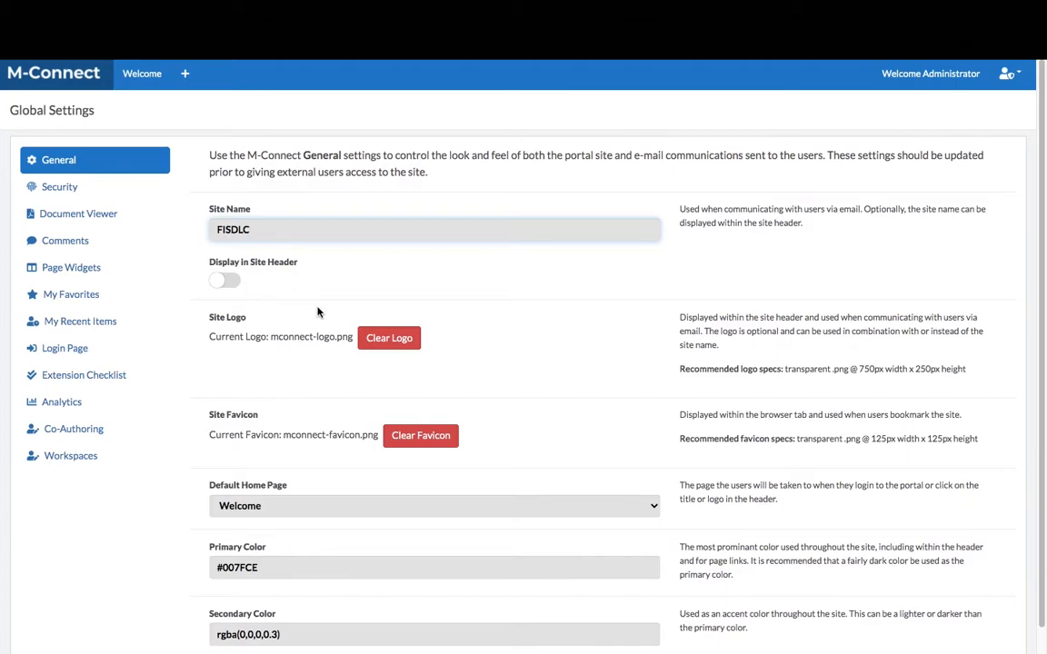
click(396, 342)
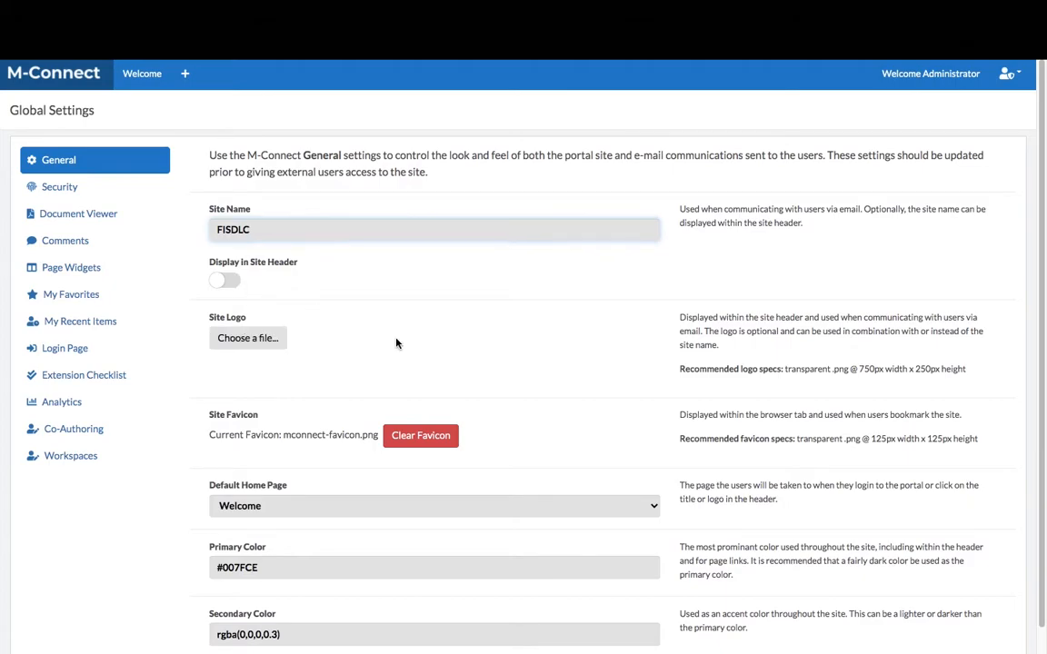
click(251, 346)
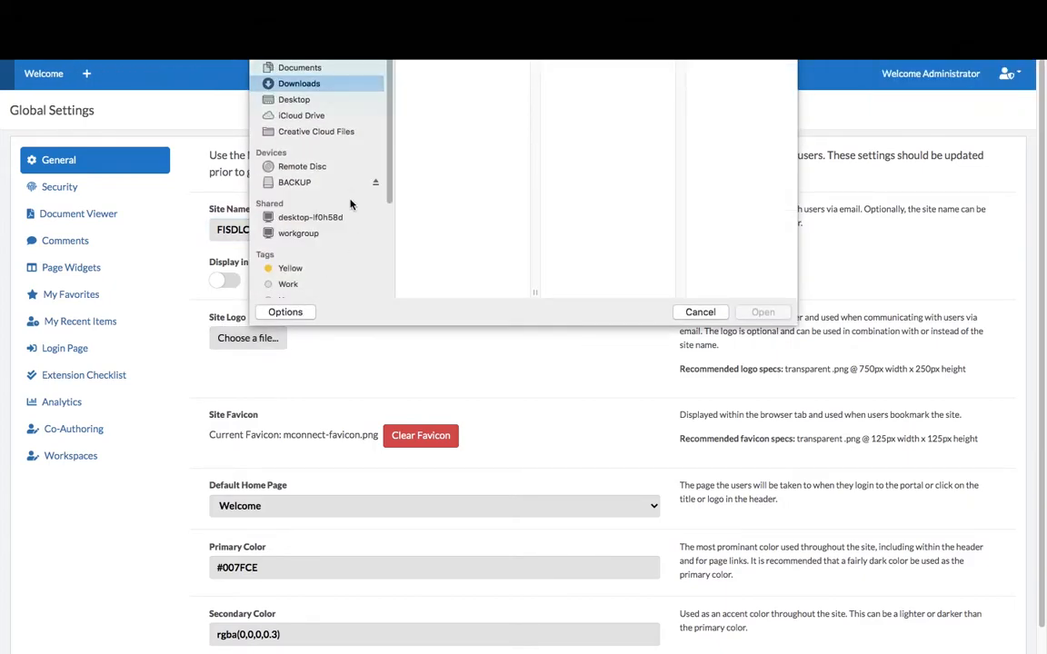
click(293, 100)
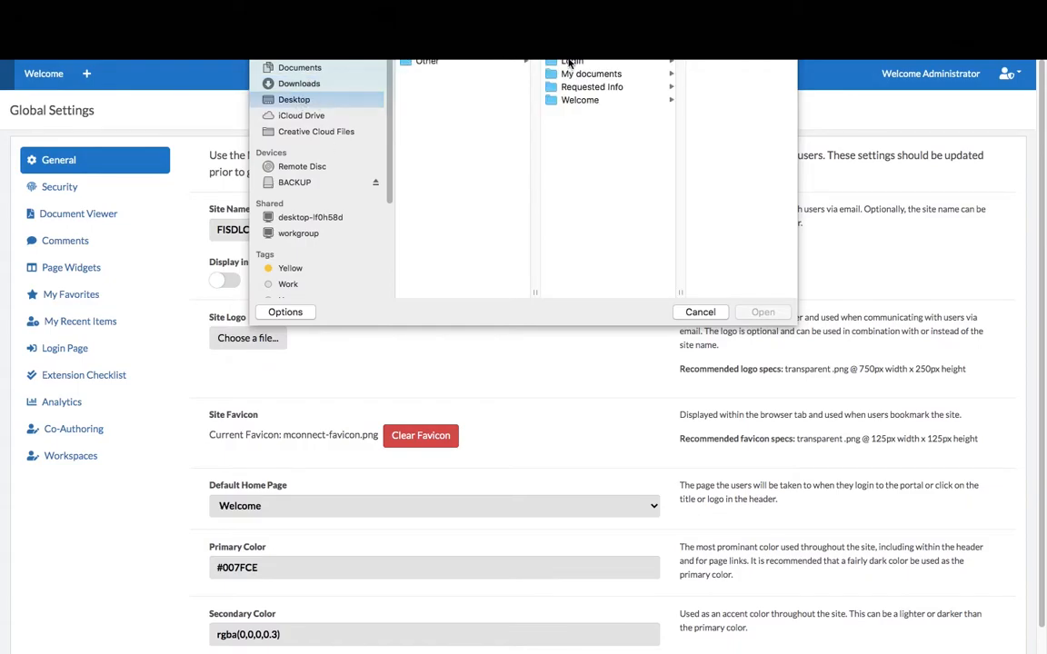
click(571, 62)
click(704, 60)
click(762, 312)
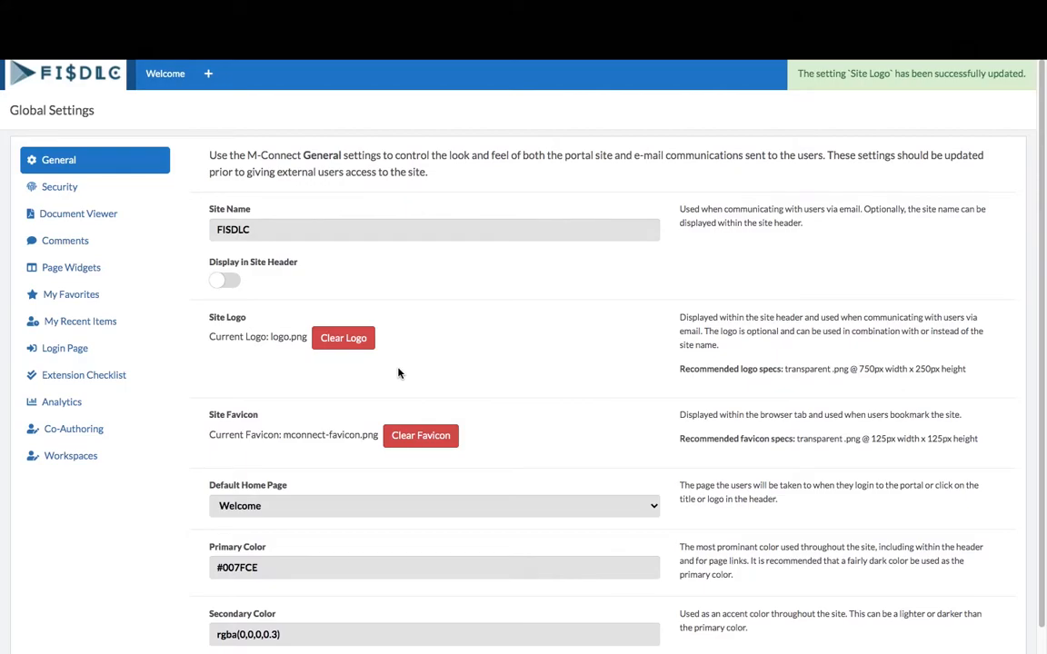
Replace the site favicon with favicon.png
click(421, 437)
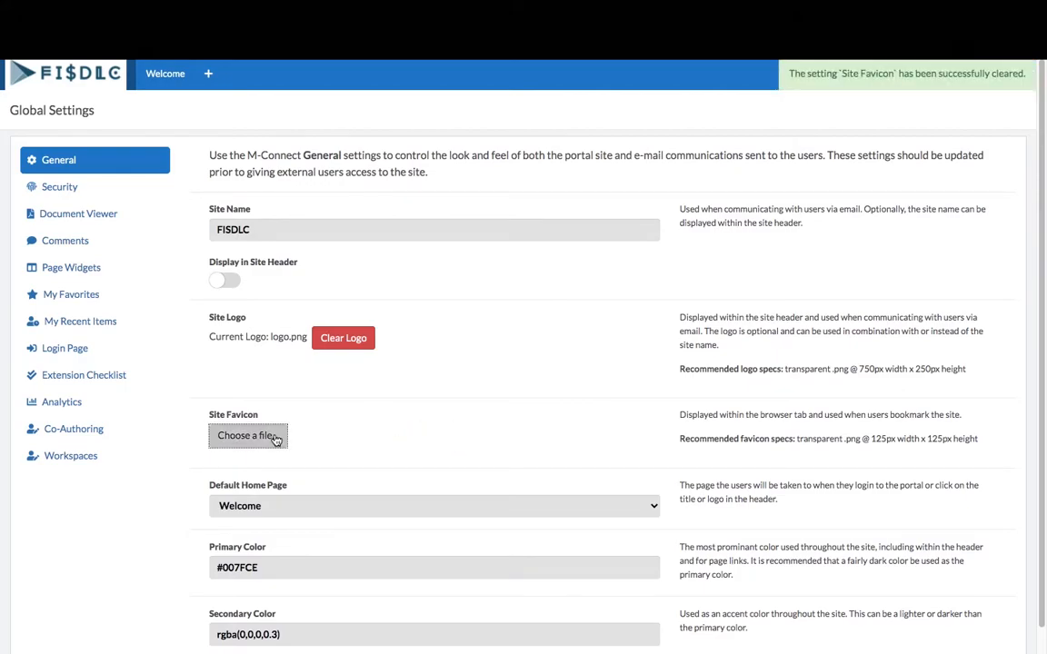
click(275, 439)
click(427, 73)
click(761, 312)
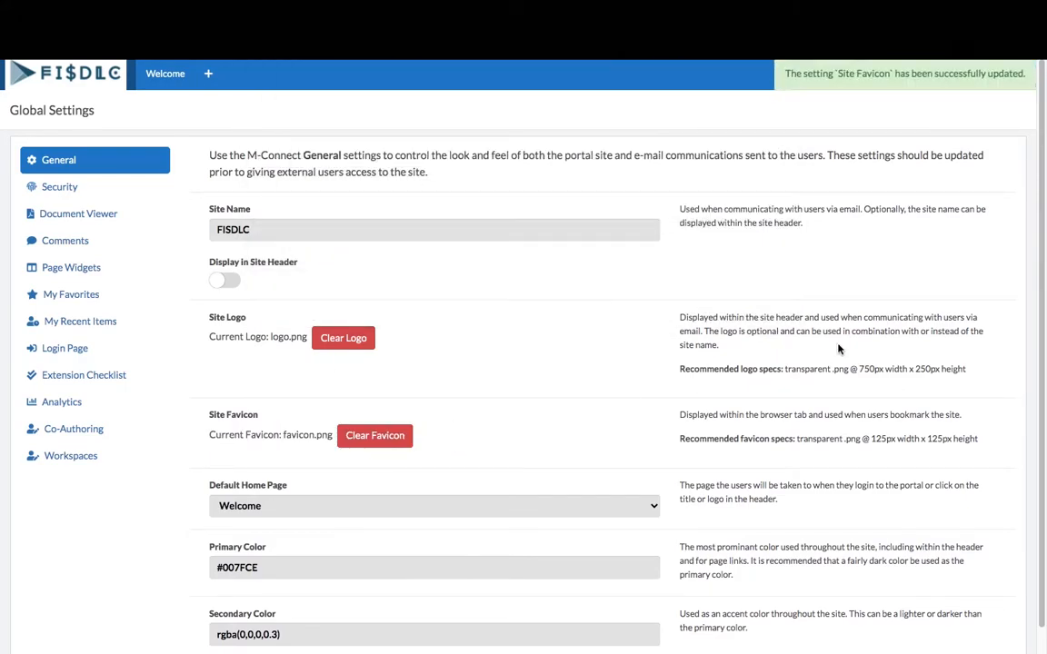
scroll(636, 444, down, 1)
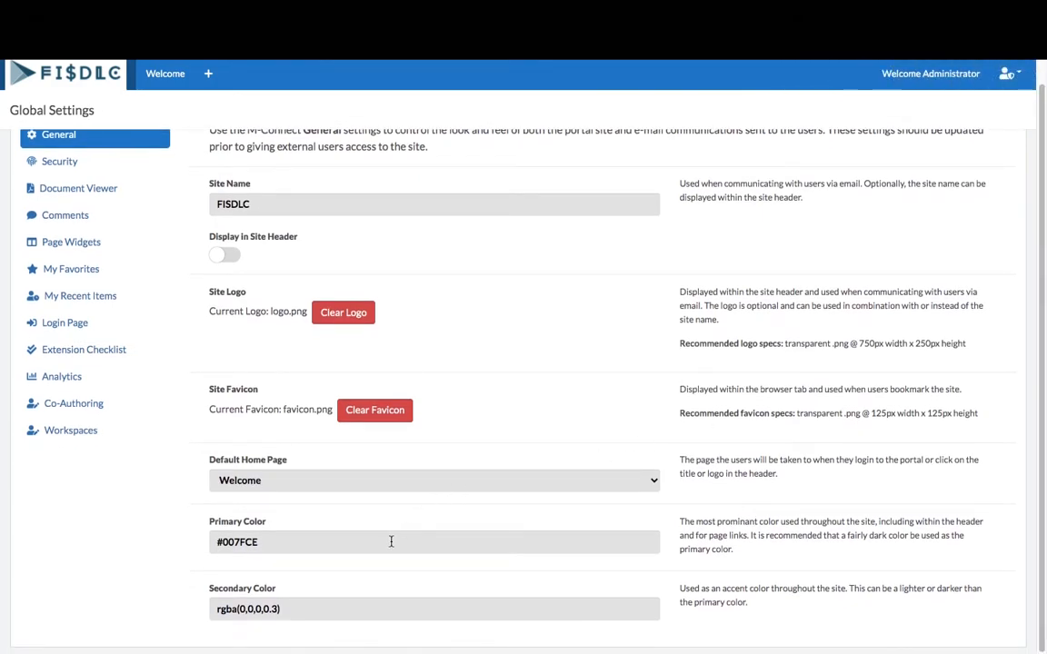
Set Primary Color to #6499a2 and Secondary Color to #ffffff
click(216, 543)
drag(217, 544, 263, 548)
text(#6499a2)
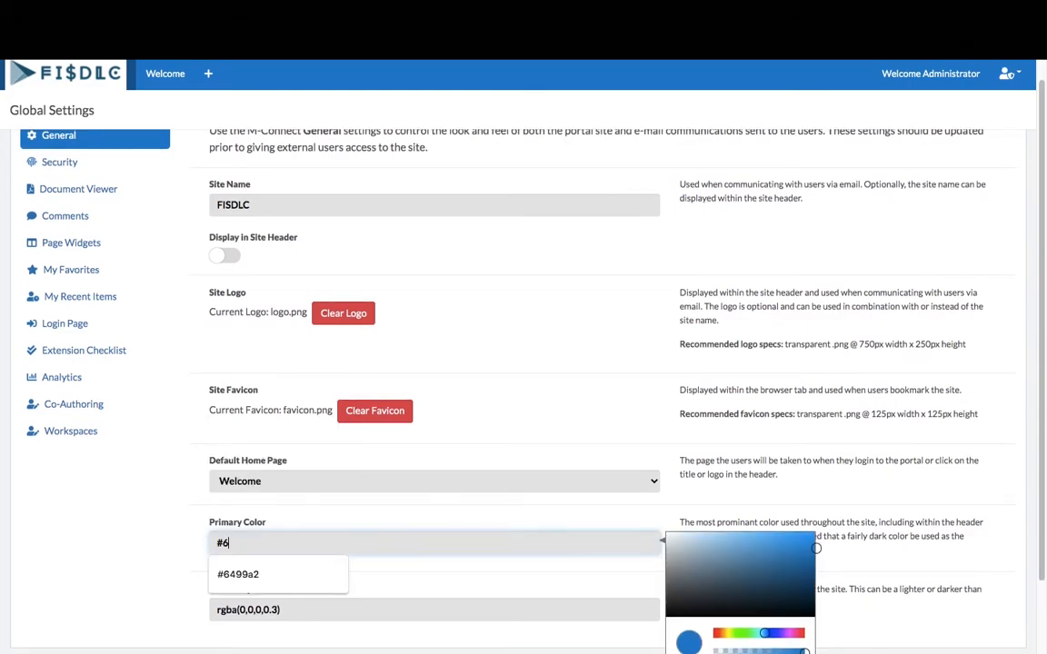
click(242, 575)
triple_click(413, 634)
text(#ffffff)
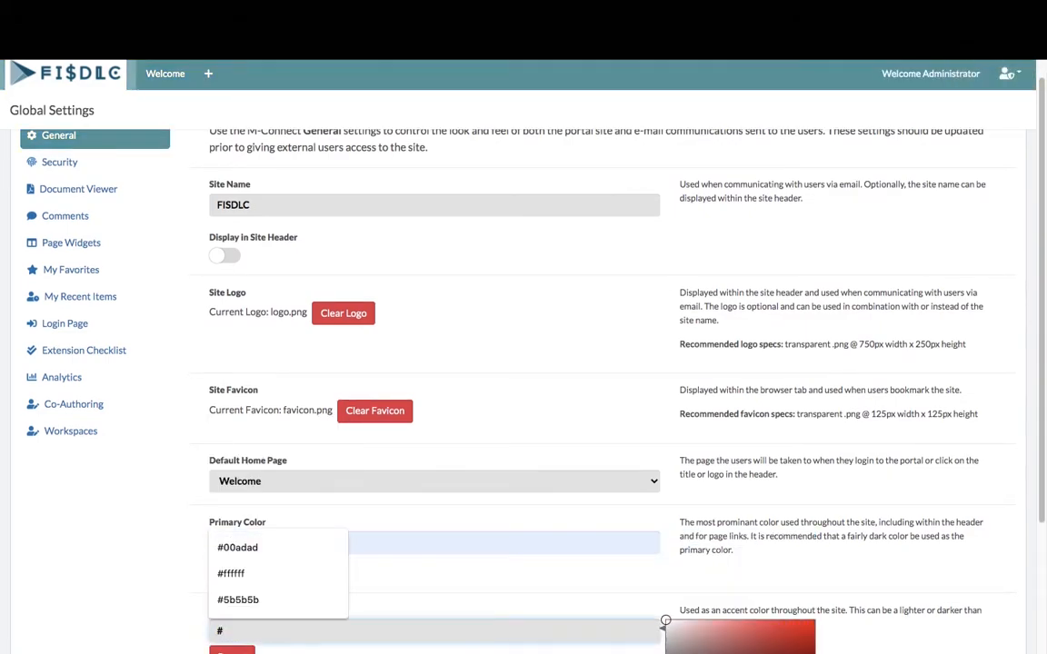
scroll(1043, 447, down, 1)
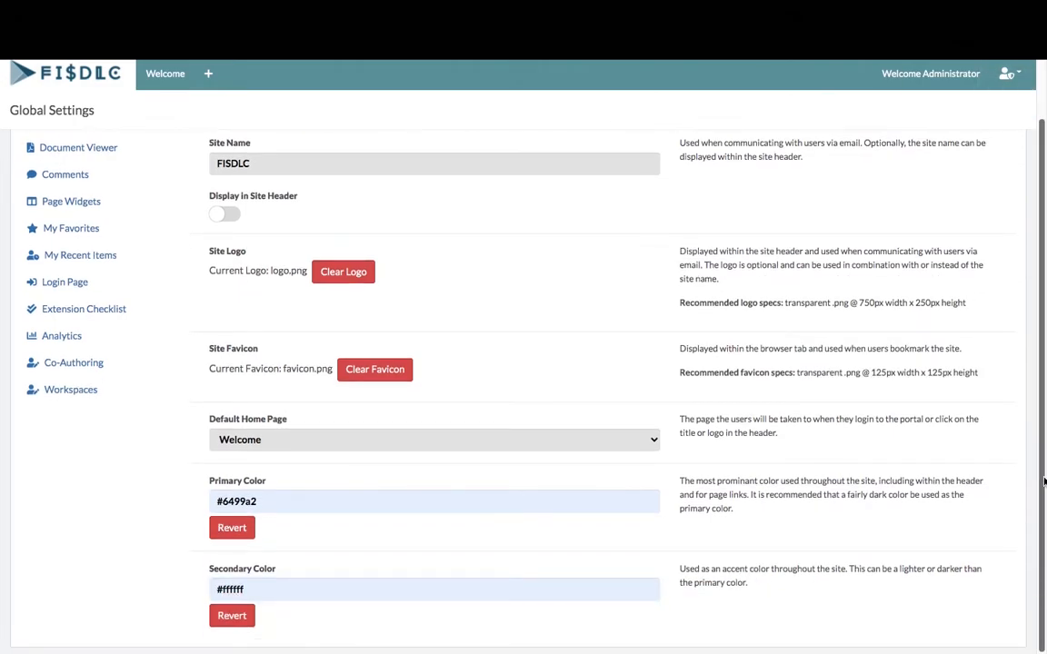
scroll(1044, 482, up, 1)
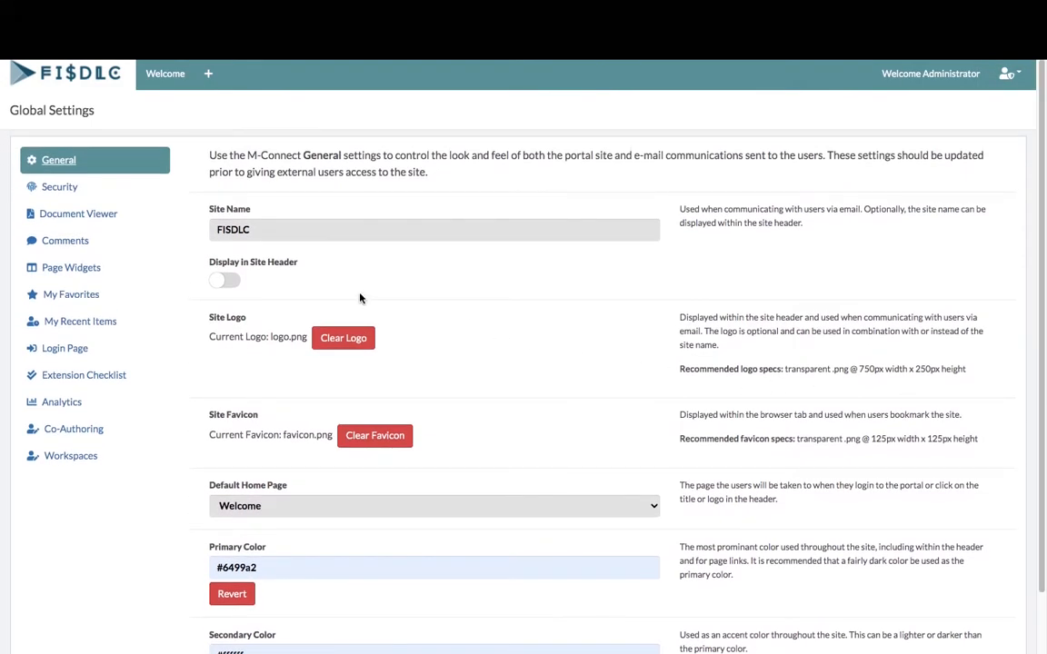
Enable the Data View, Viewer, Metadata, Graph, Search, Task List and Form page widgets
click(77, 270)
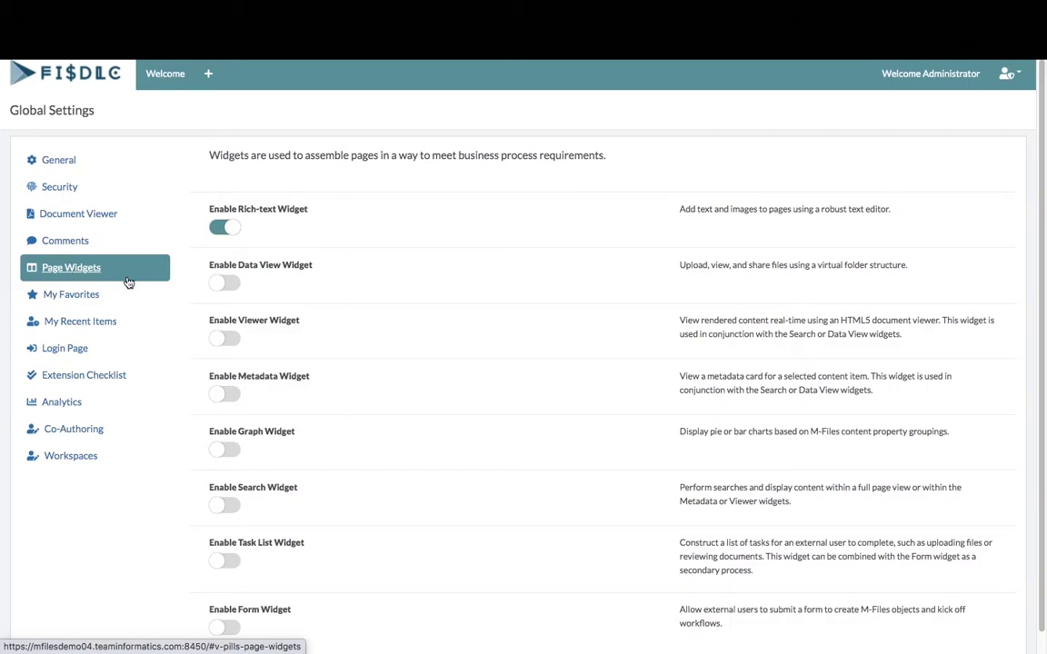
click(221, 283)
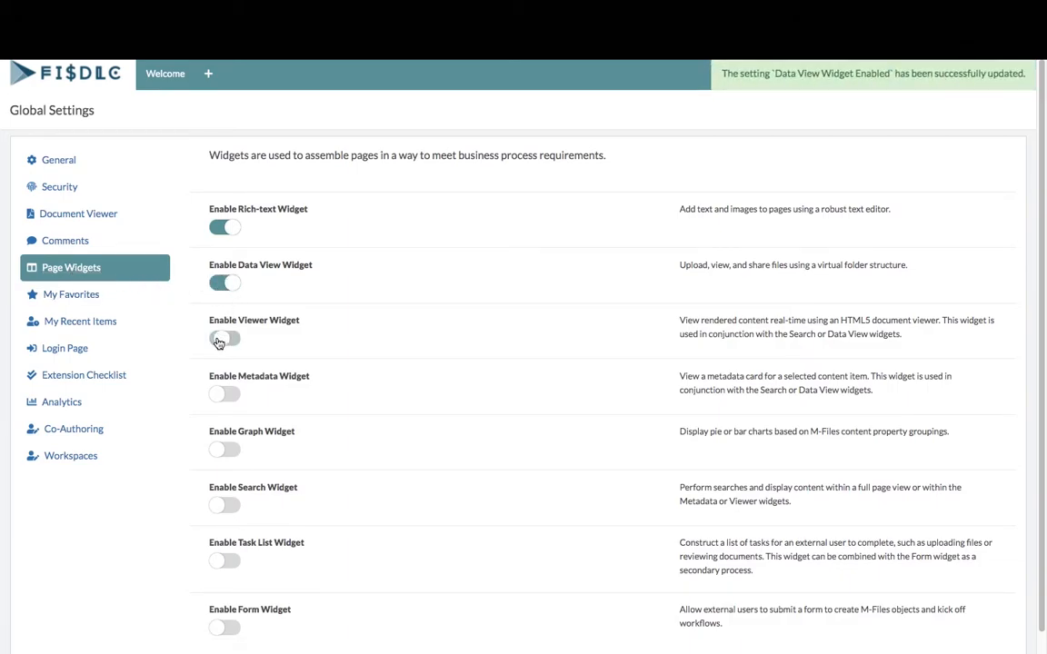
click(223, 339)
click(219, 396)
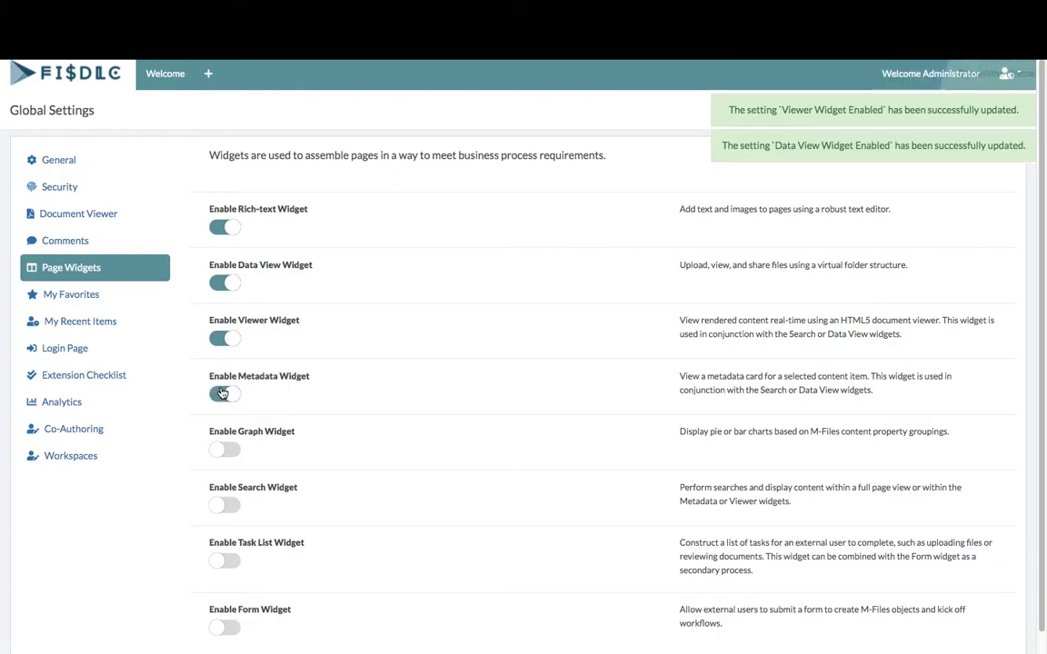
click(223, 451)
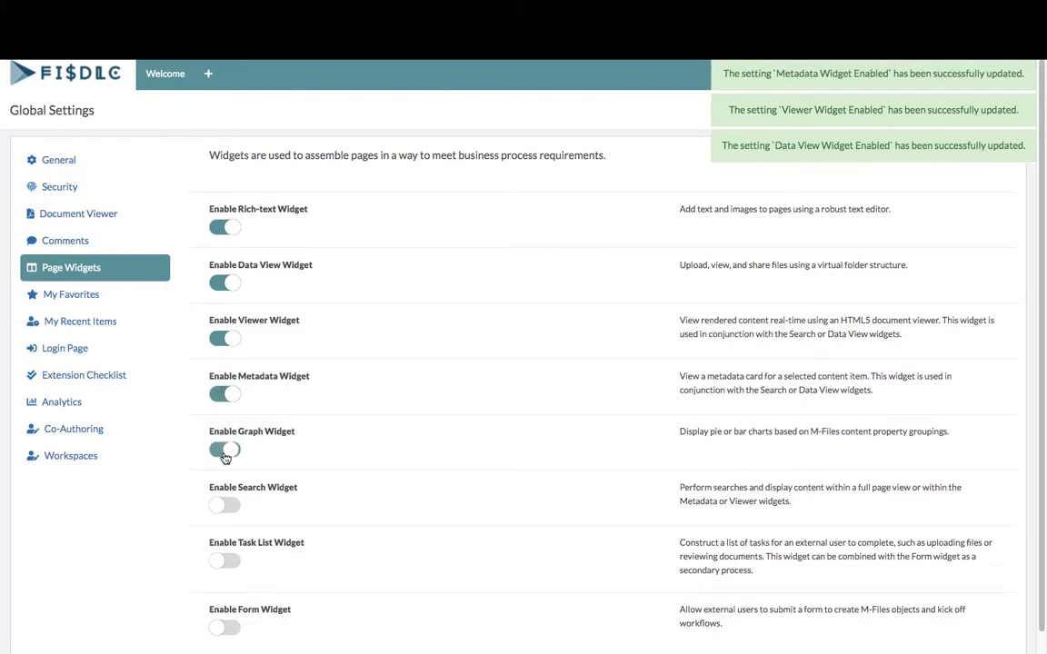
click(224, 509)
click(225, 562)
click(225, 627)
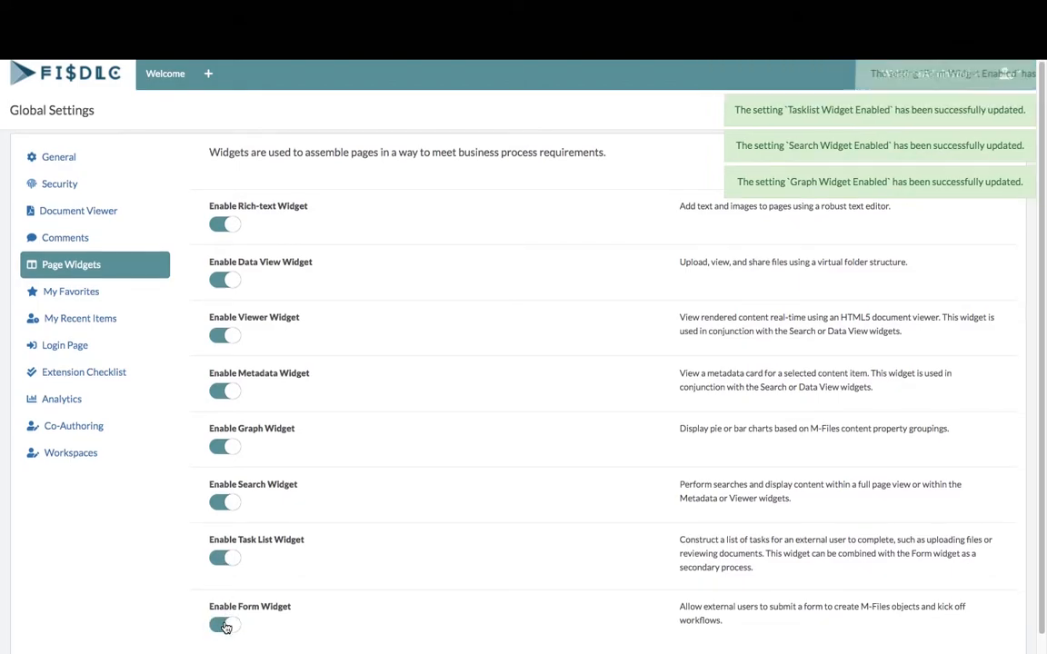
scroll(225, 627, down, 1)
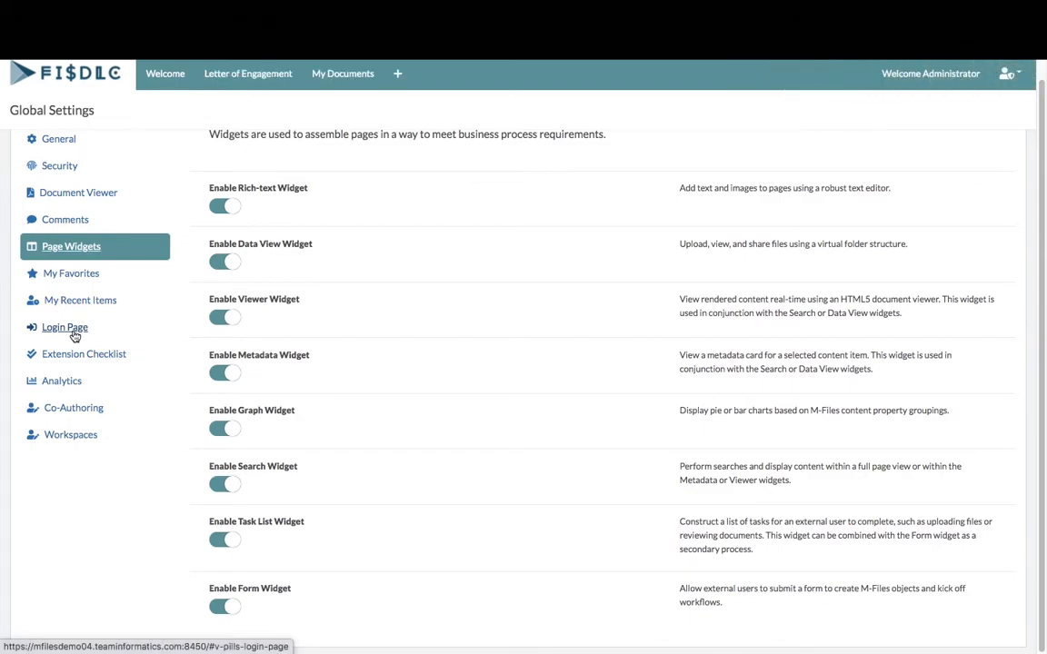
Replace the login page background with the 'login page image' file
click(73, 329)
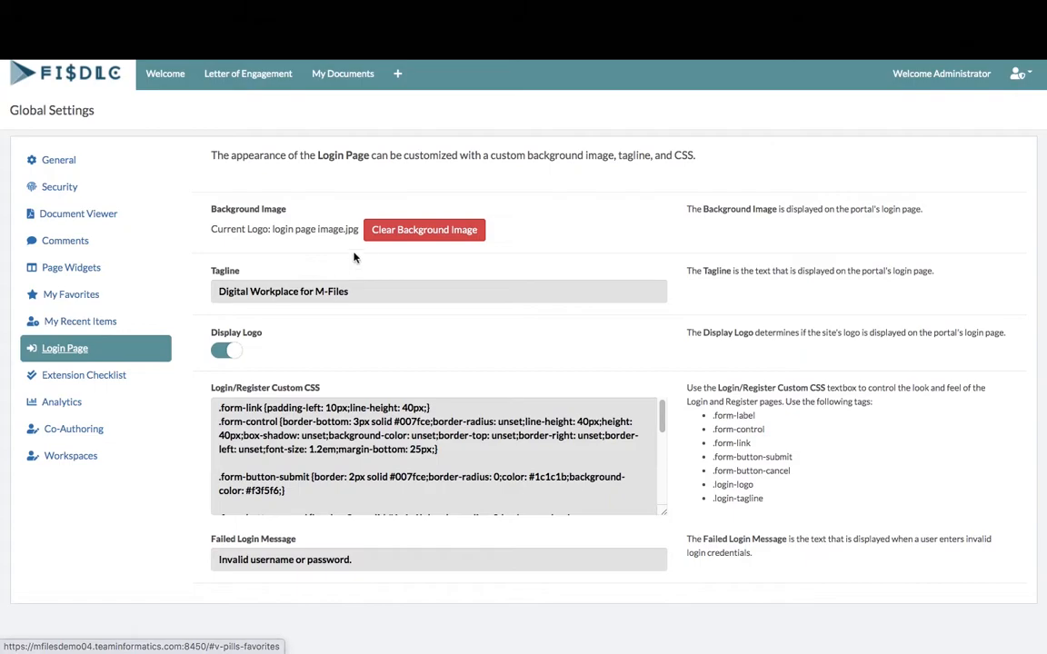
click(405, 230)
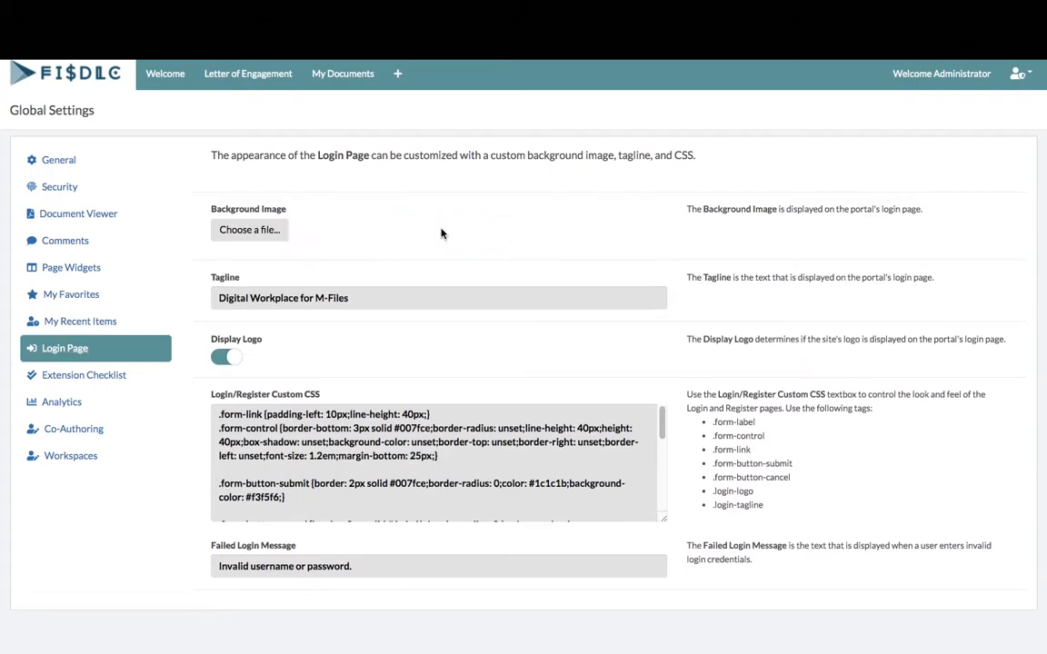
click(257, 233)
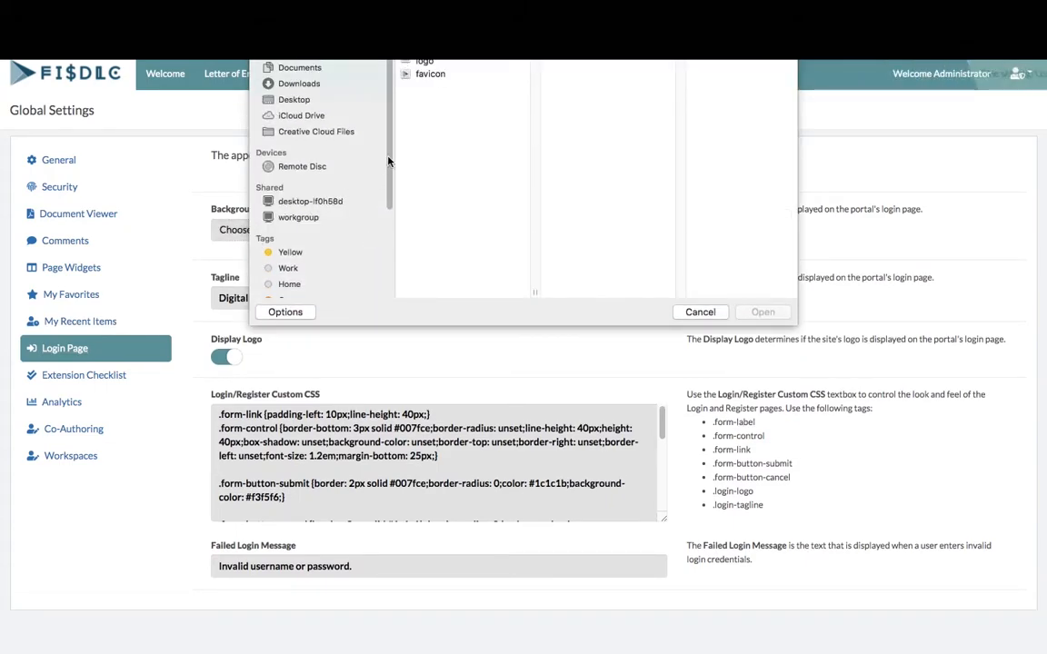
click(466, 63)
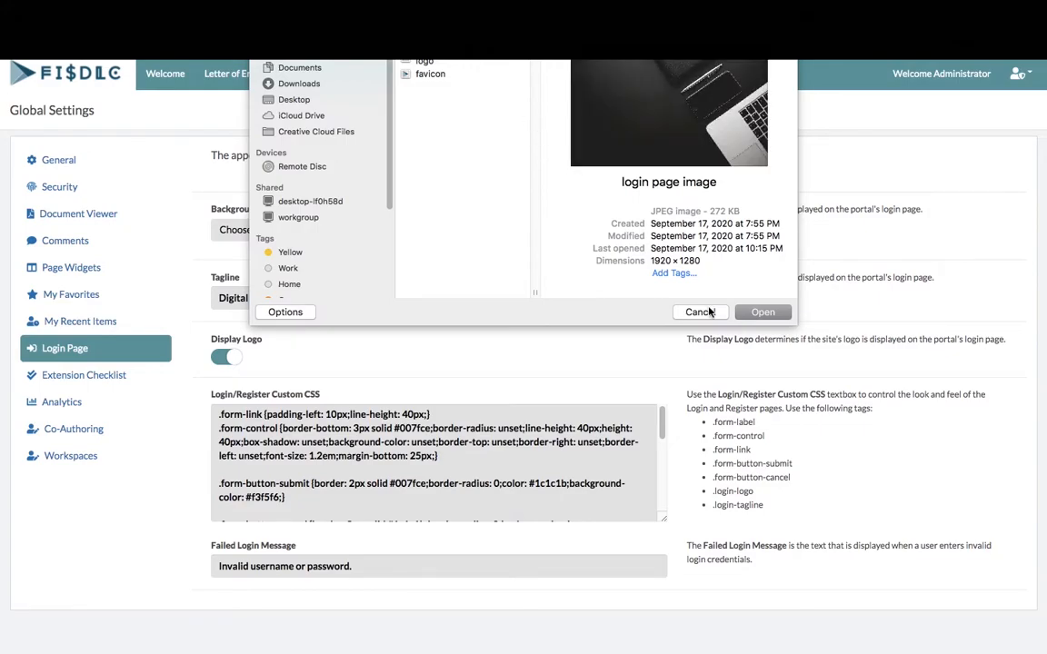
click(751, 314)
Change the login tagline to 'Accounting Services Unique to Your Business' and hide the logo
drag(418, 292, 216, 290)
key(BackSpace)
text(Accou)
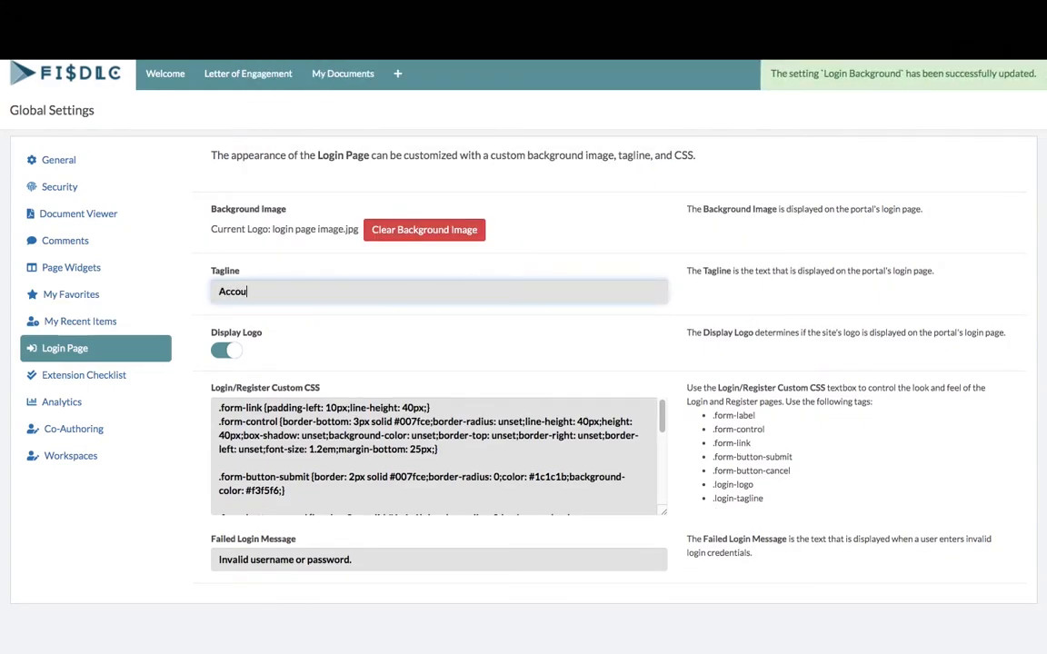
text(nting Services Unique to Your )
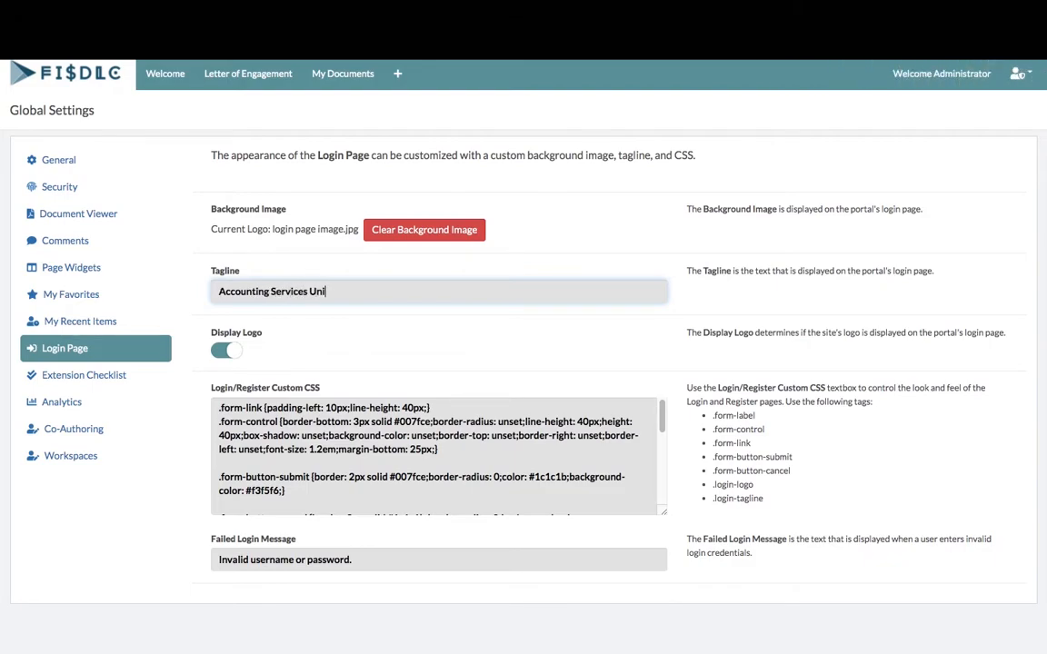
text(Business)
click(231, 355)
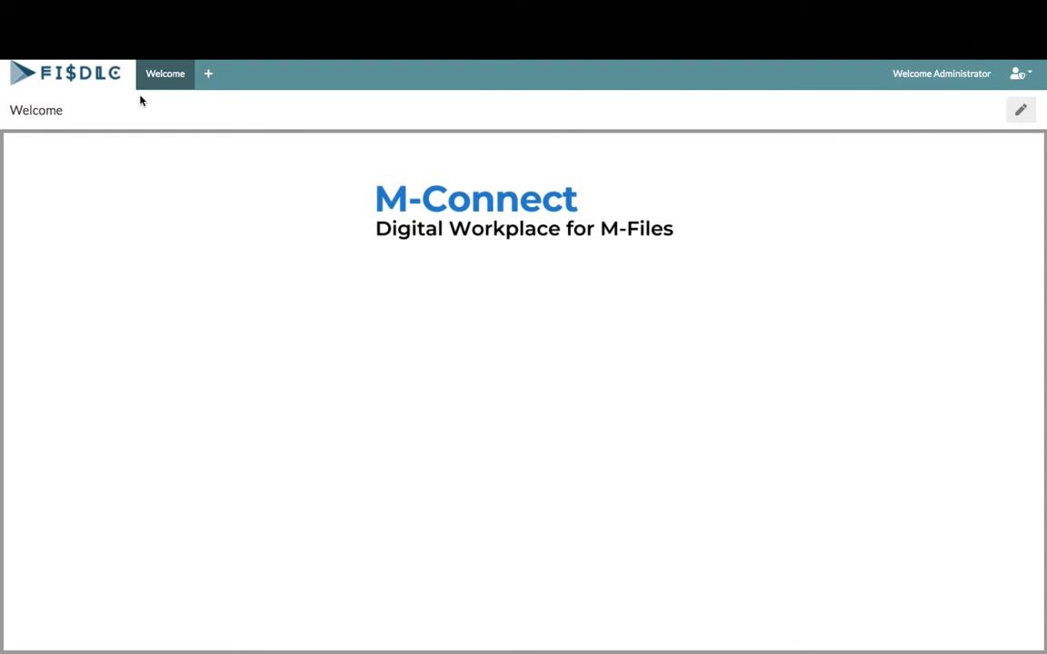
Replace the Welcome page's rich-text widget with two rich text widgets and a data view
click(1021, 110)
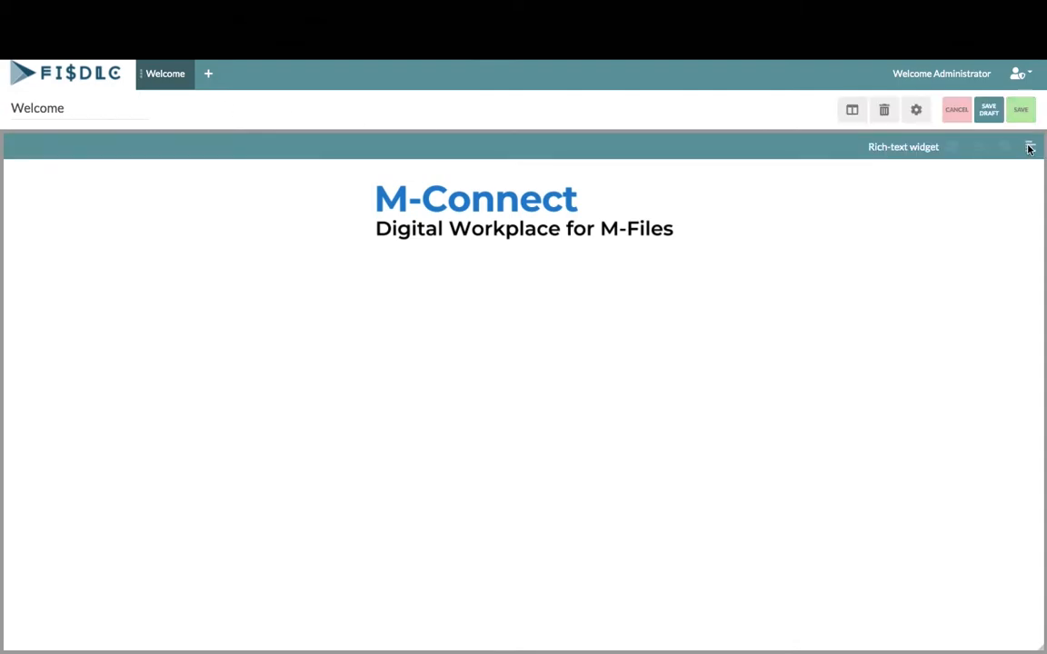
click(951, 147)
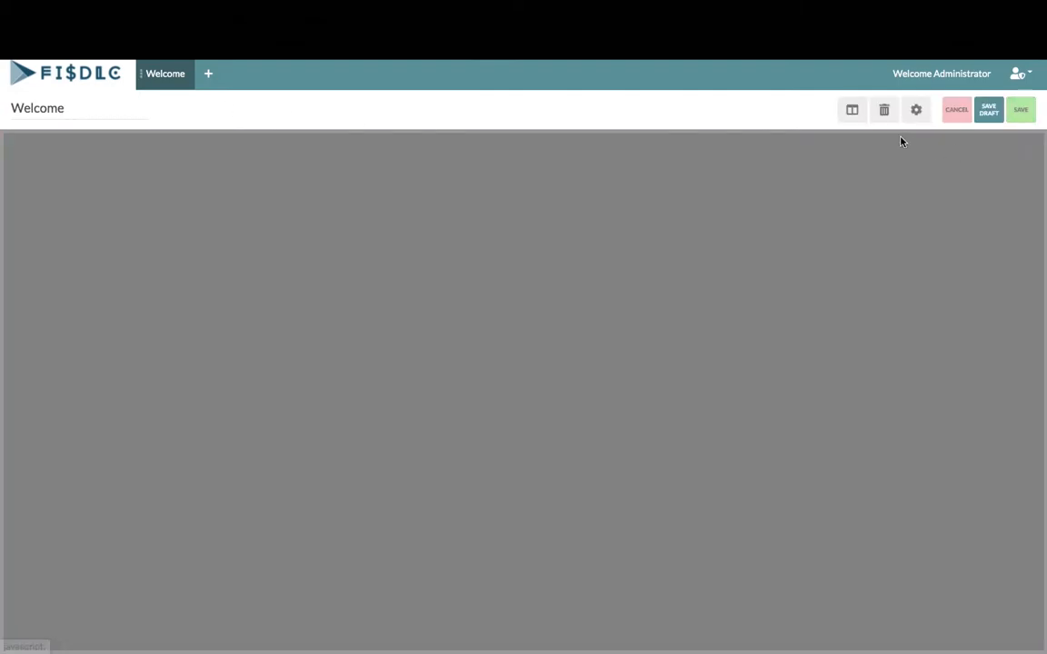
click(851, 110)
click(759, 111)
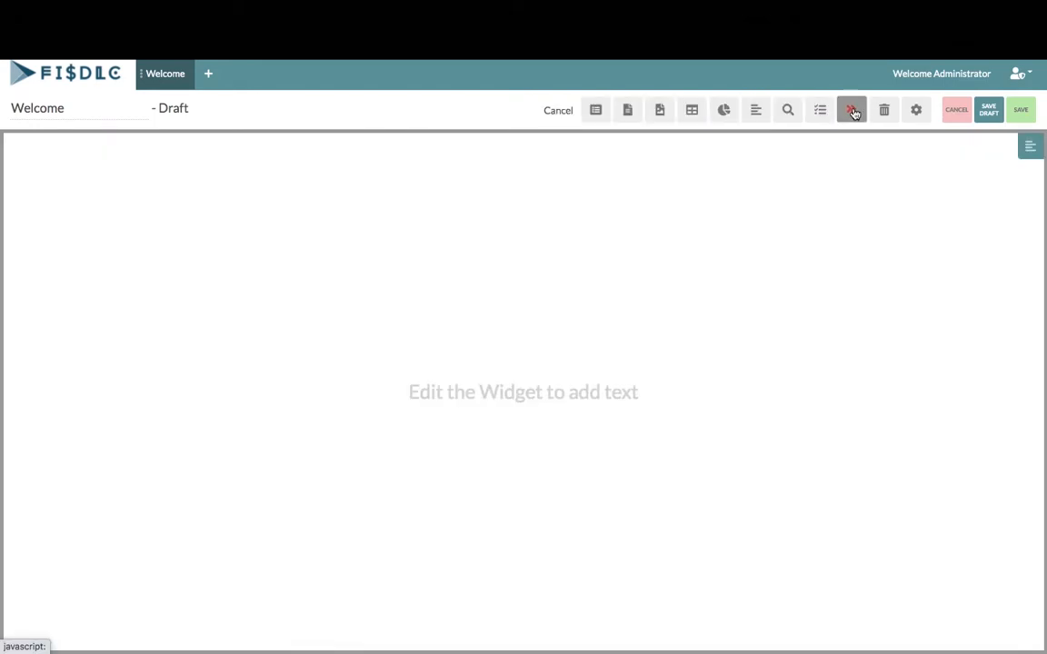
click(755, 110)
click(851, 110)
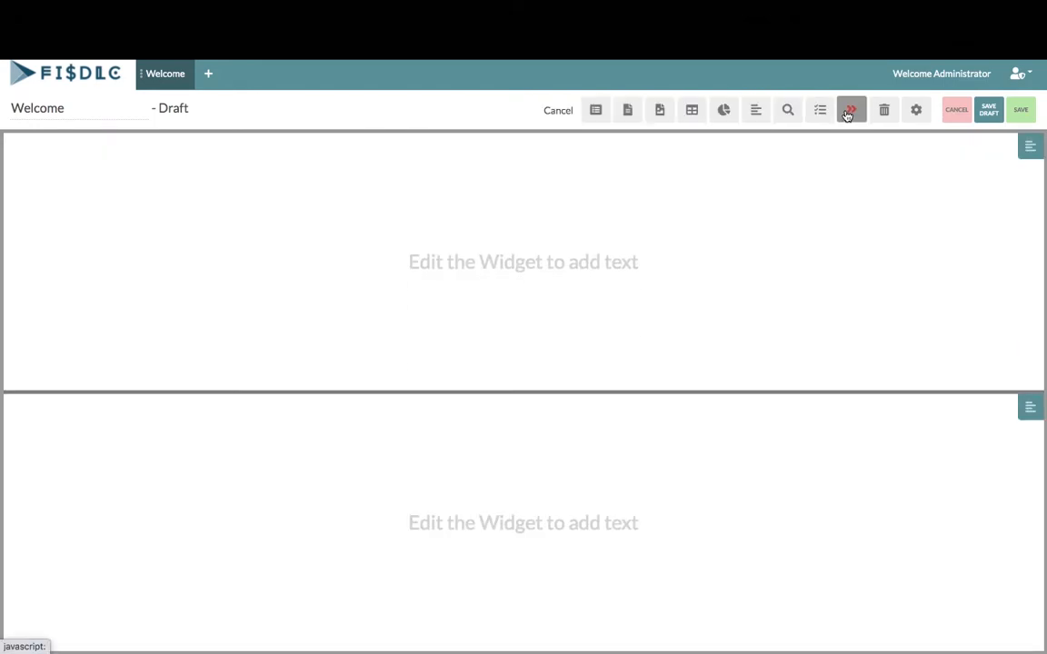
click(692, 112)
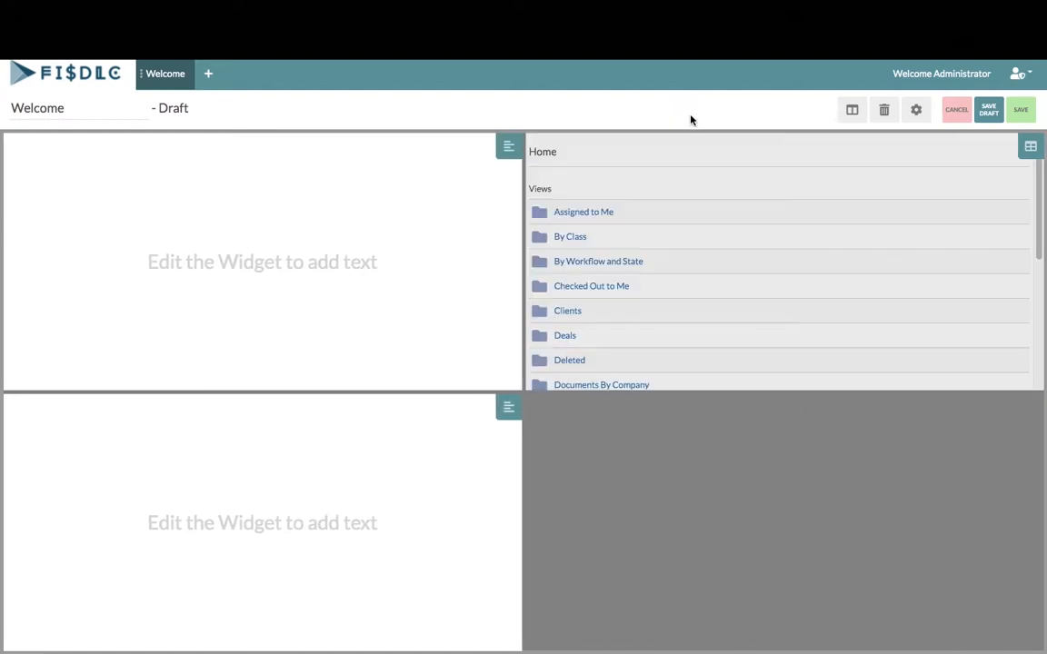
Arrange the text block top-left, folder list below it, tall text block right, and save the draft
drag(744, 169, 236, 413)
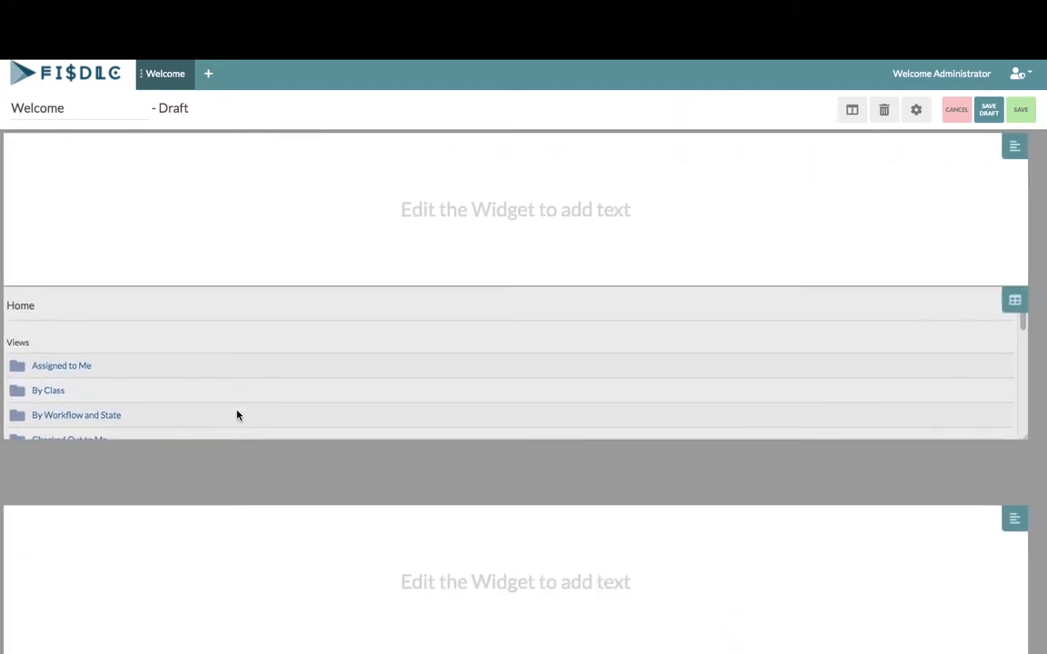
drag(1040, 357, 417, 353)
drag(14, 563, 423, 509)
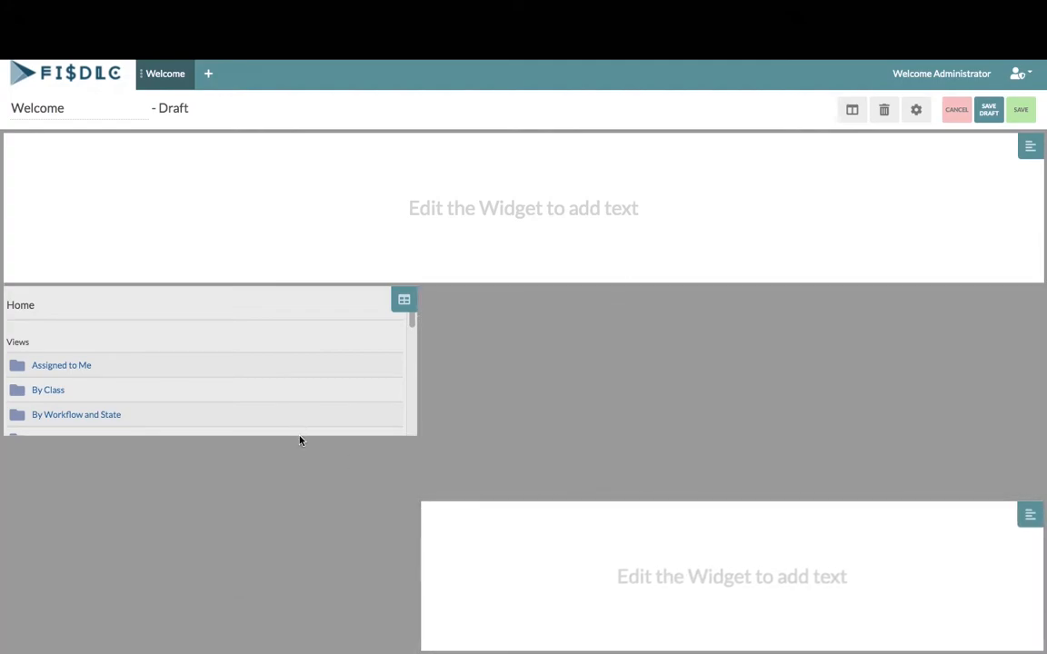
drag(300, 436, 276, 647)
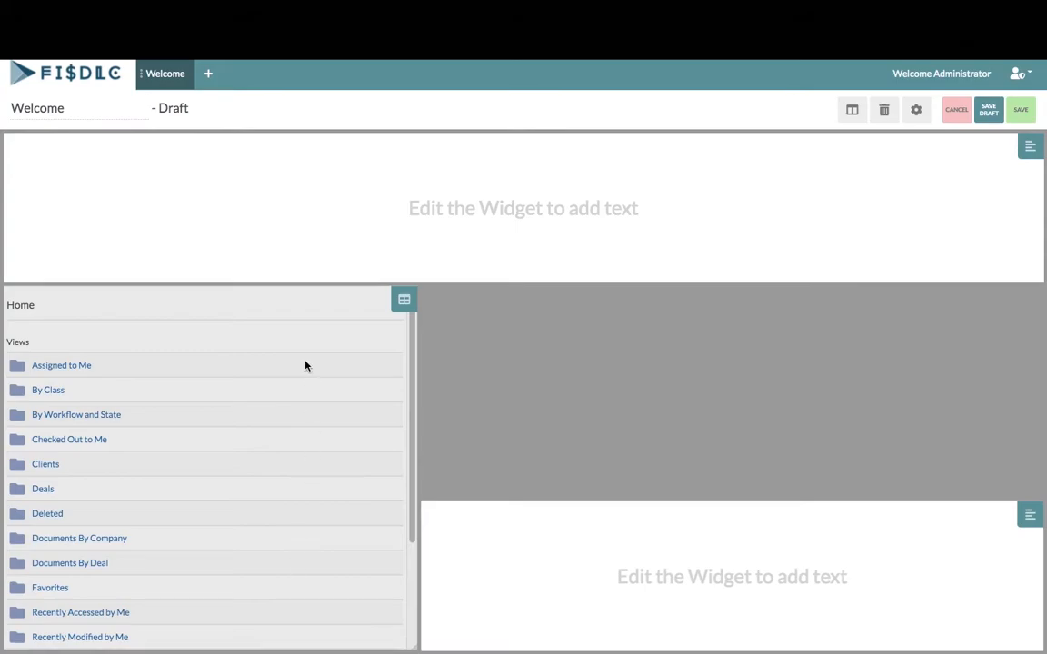
drag(308, 292, 304, 445)
drag(1040, 215, 421, 252)
drag(327, 286, 313, 436)
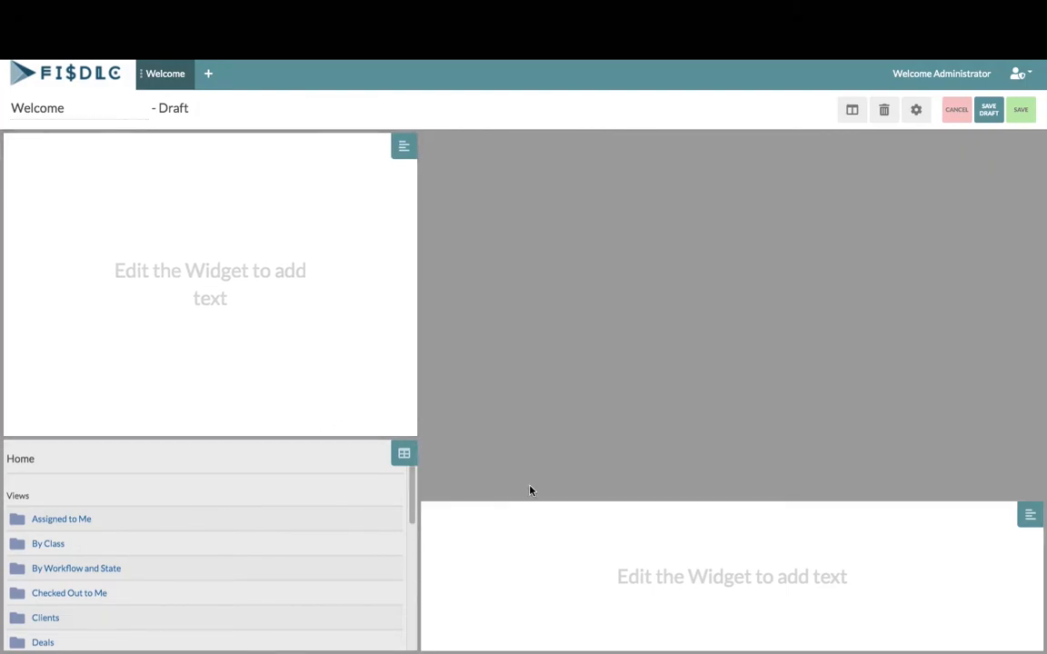
drag(559, 503, 570, 135)
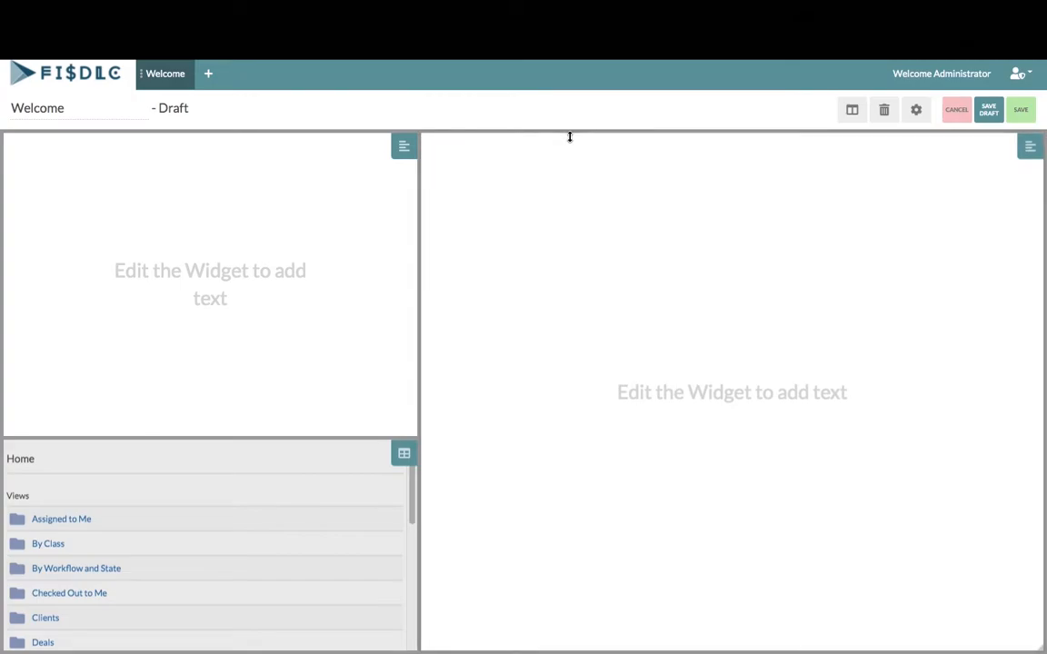
click(996, 115)
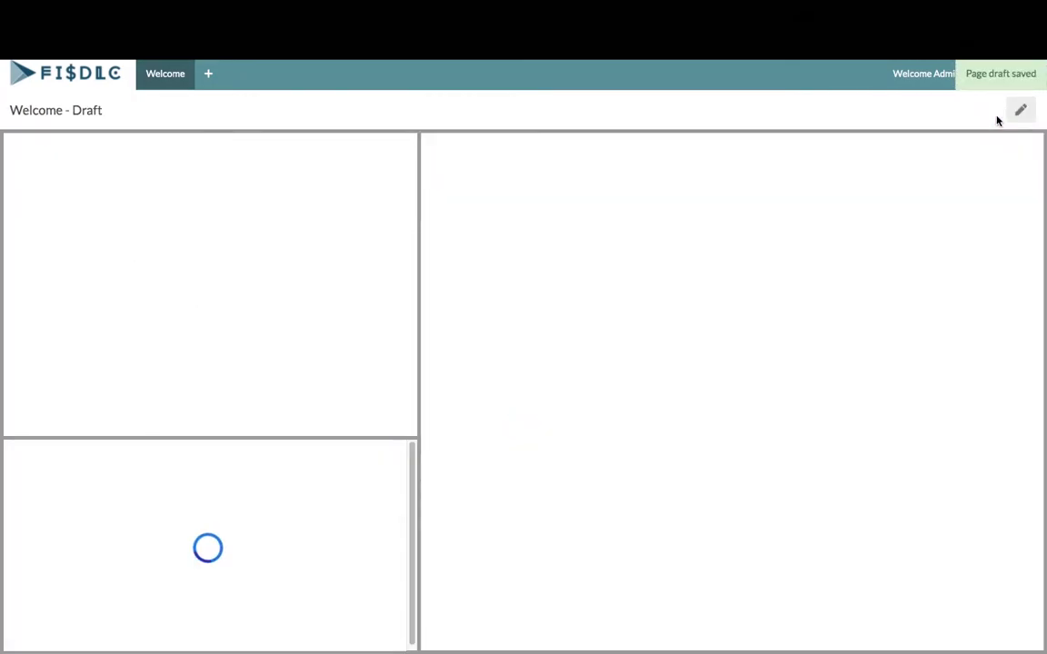
Point the lower-left data view widget at the Useful Links folder and accept
click(1021, 113)
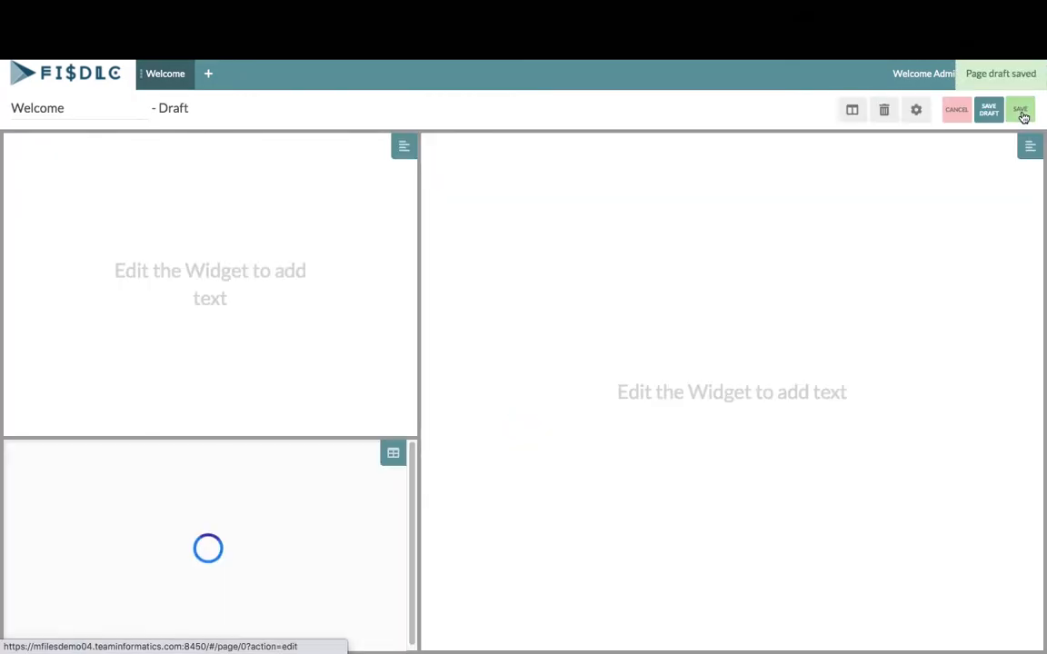
mouse_move(392, 454)
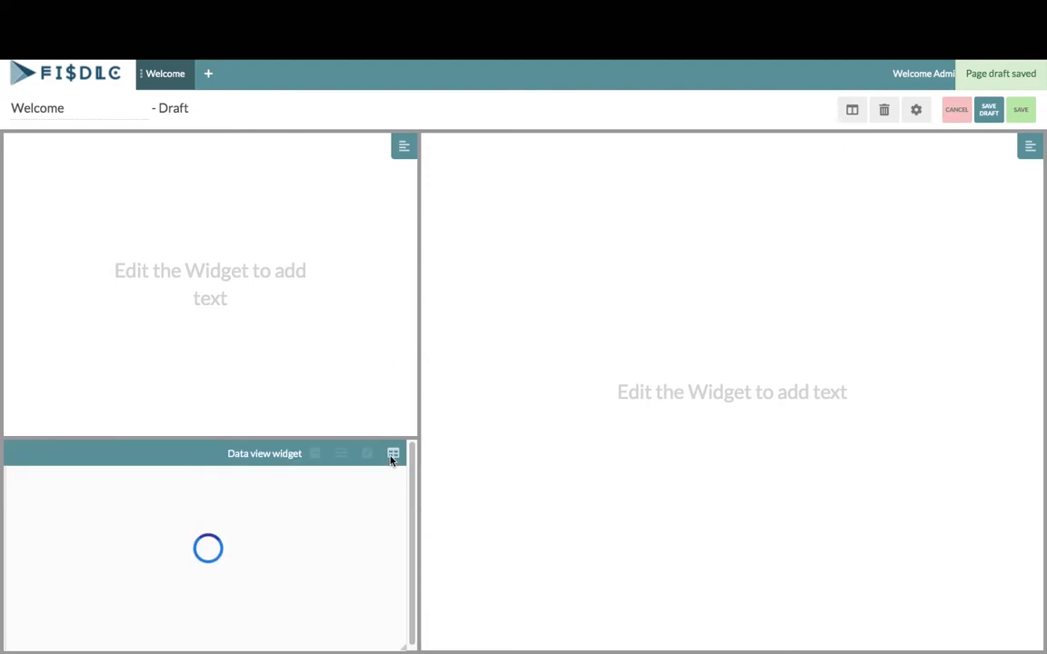
click(367, 454)
click(369, 455)
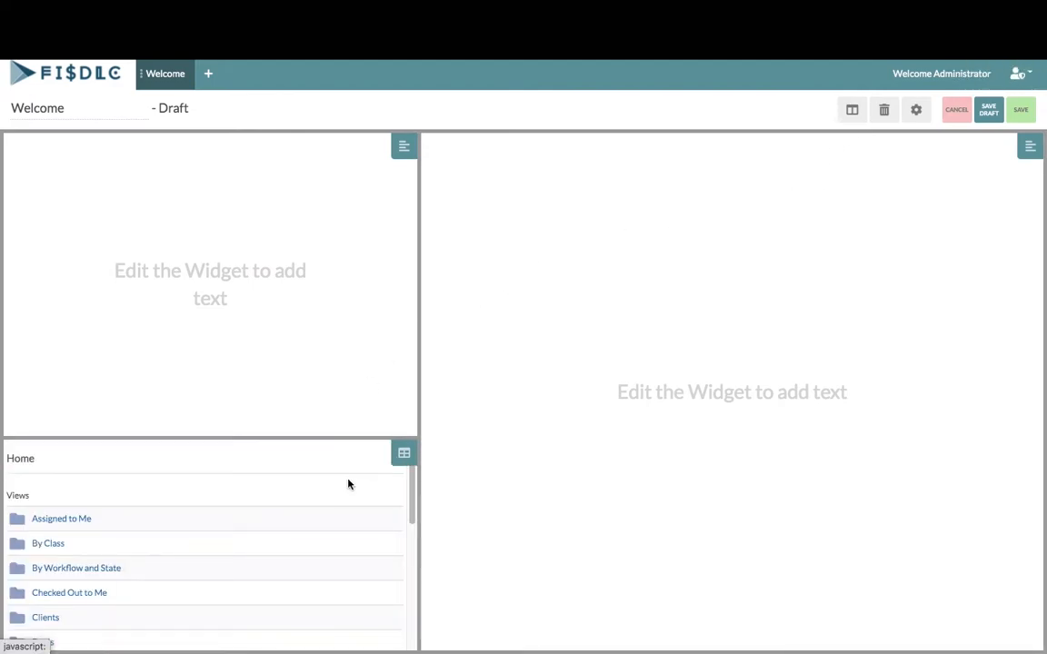
drag(414, 496, 409, 622)
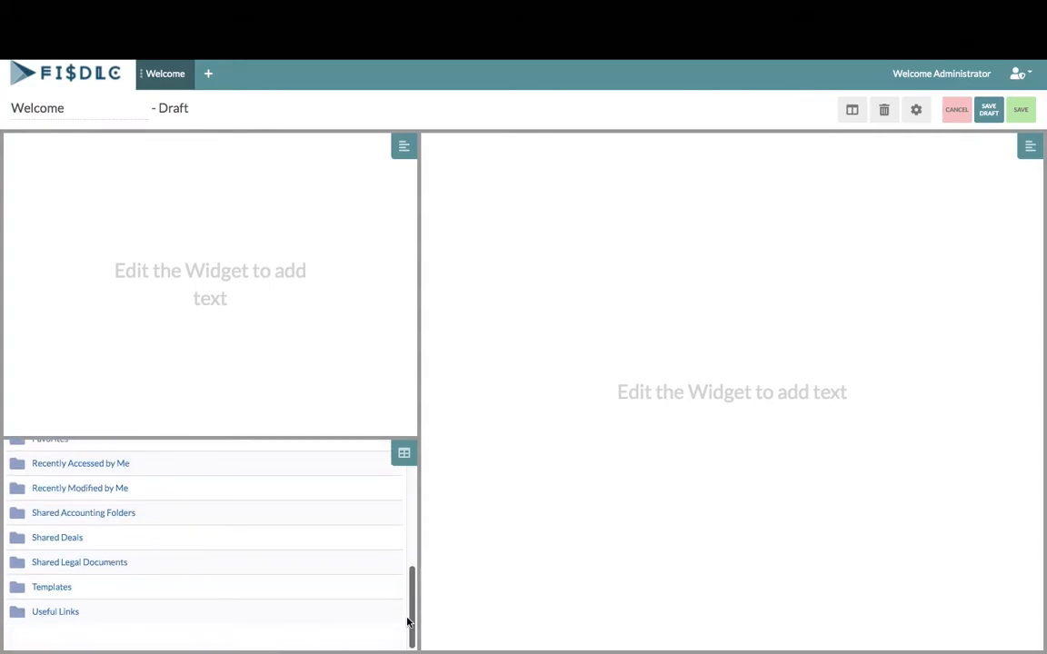
click(73, 614)
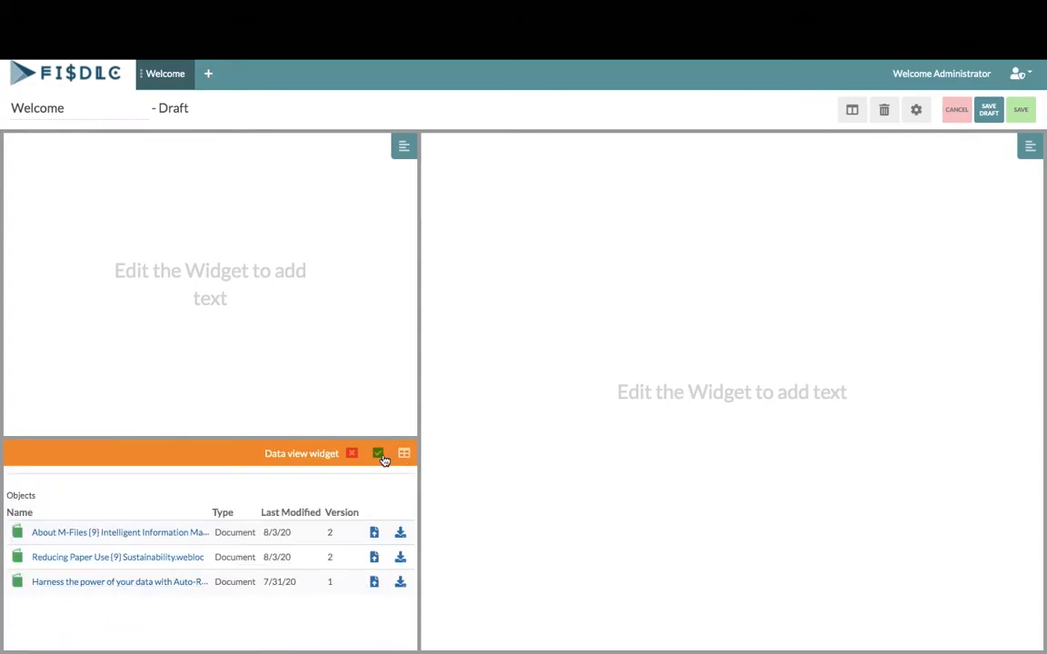
click(378, 457)
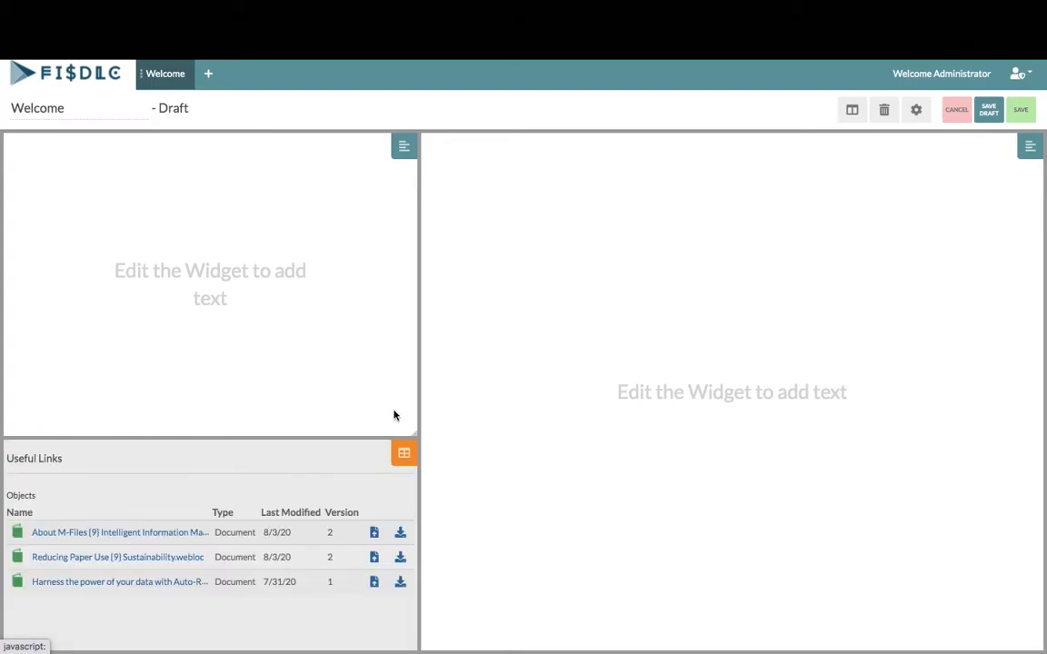
mouse_move(412, 155)
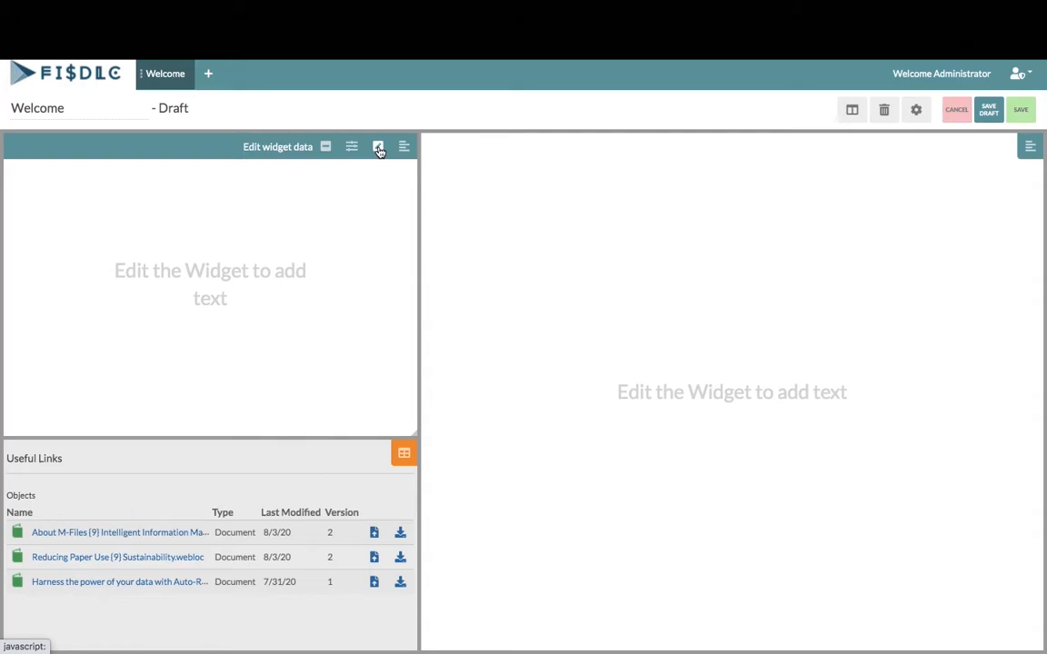
Configure the top-left text widget with padding 10 horizontal and vertical and background rgba(17,93,100,0.63)
click(351, 146)
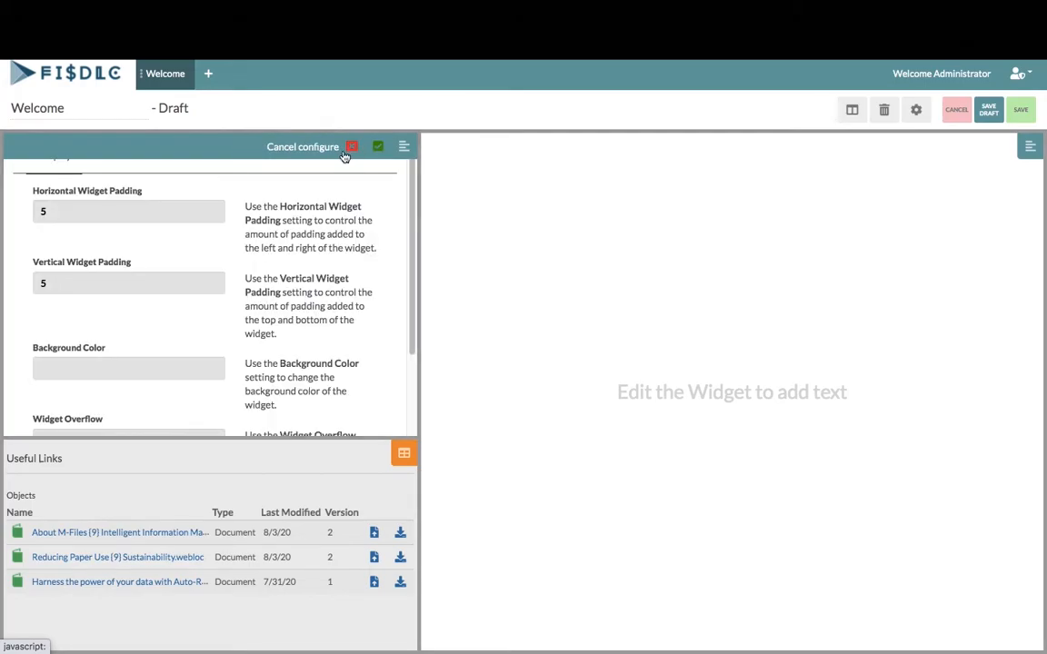
click(215, 207)
text(10)
click(150, 284)
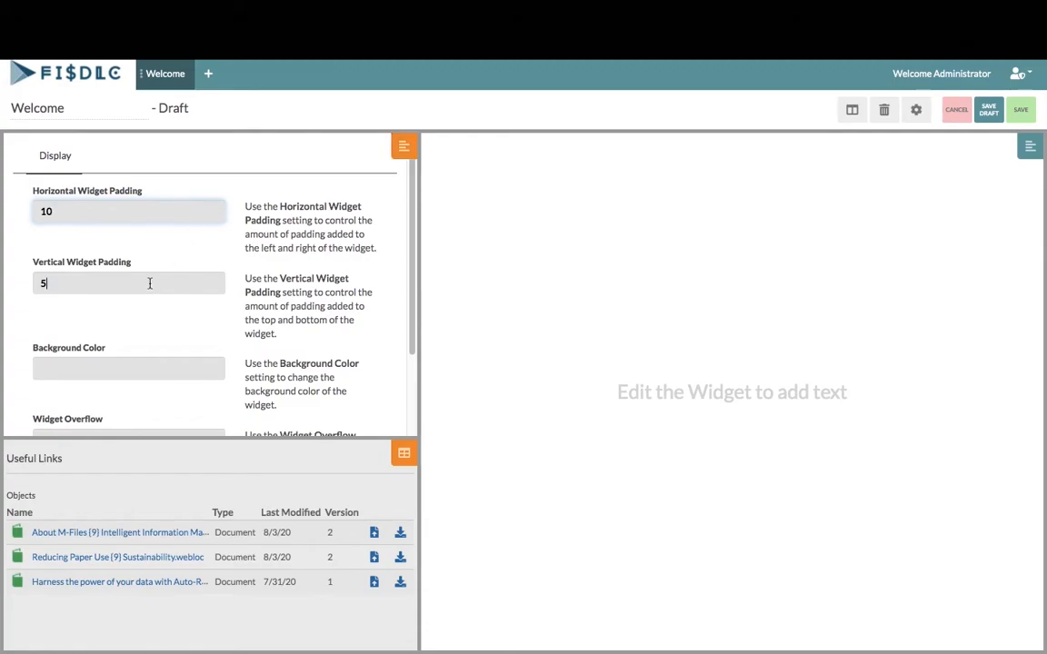
key(BackSpace)
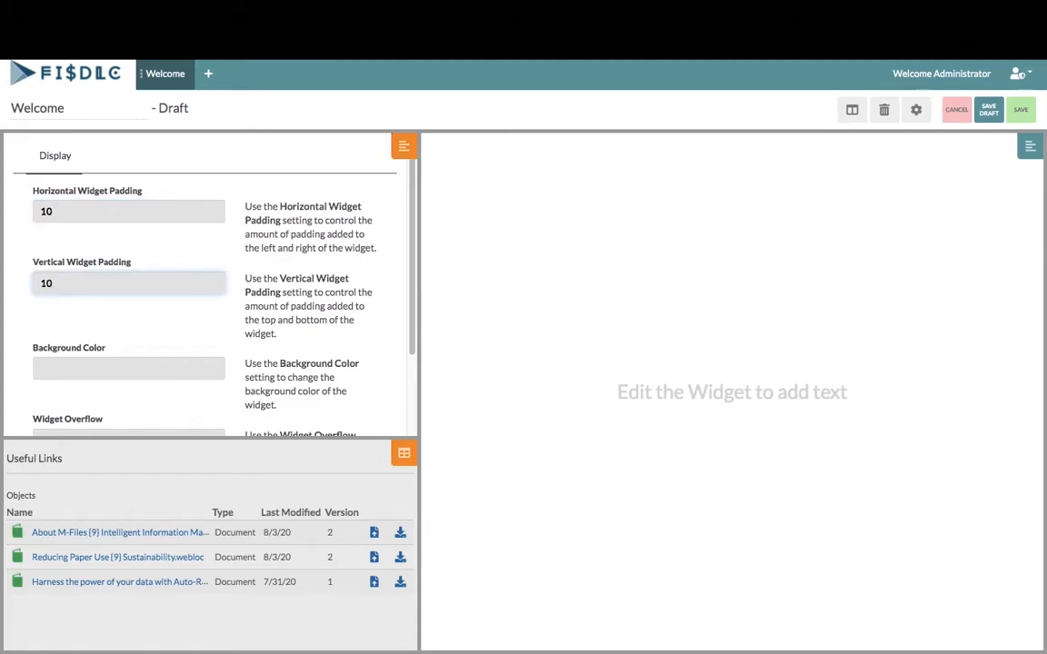
text(10)
click(117, 368)
text(rgba)
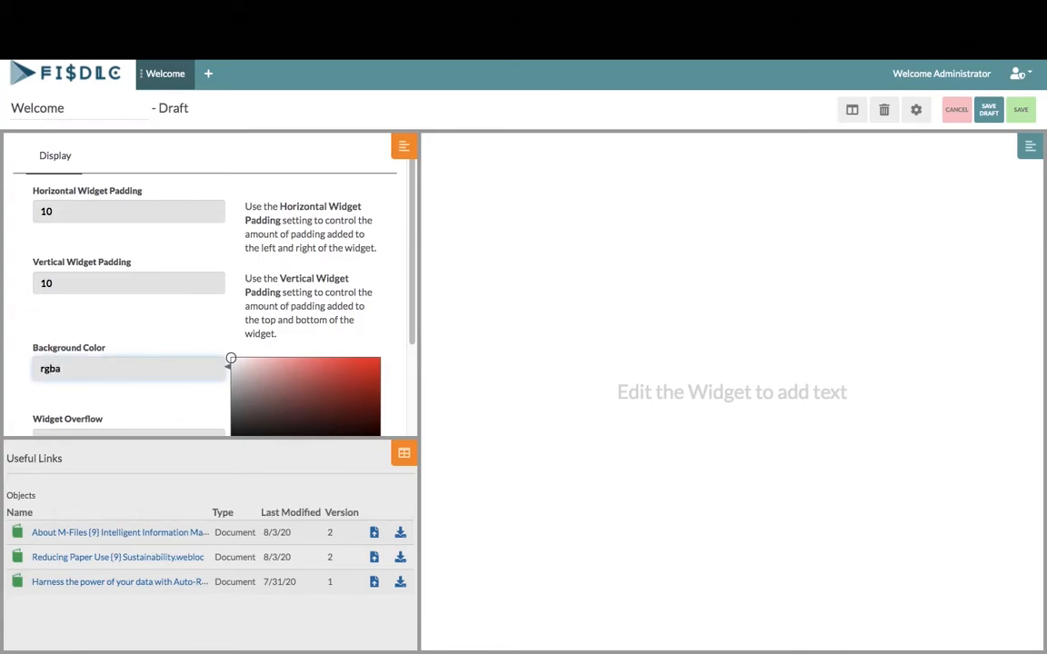
text((17,93,100,0.63))
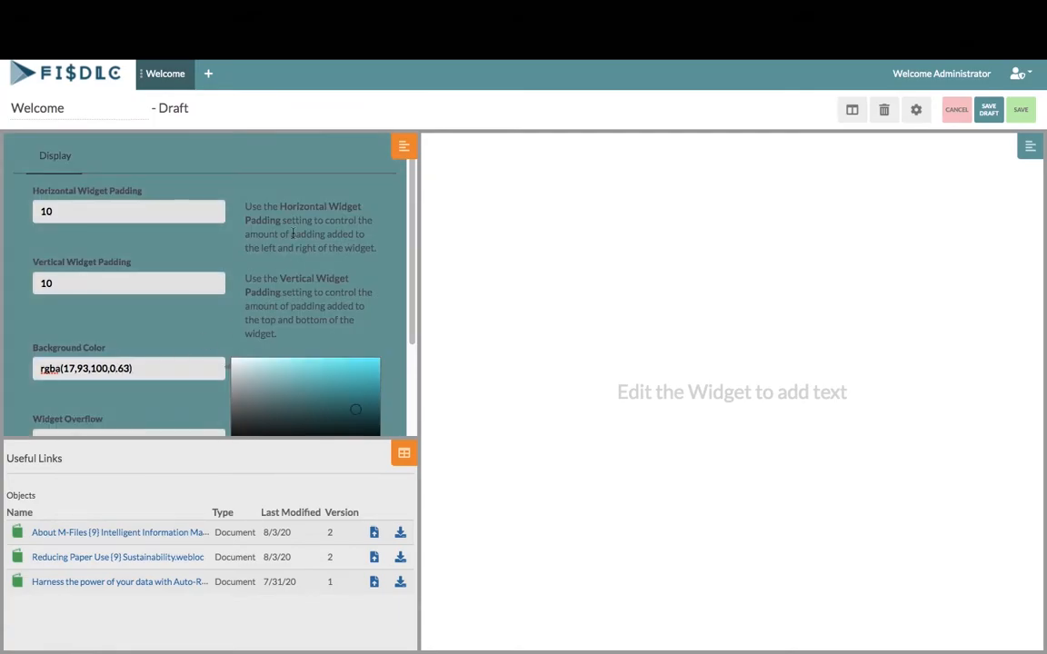
click(378, 148)
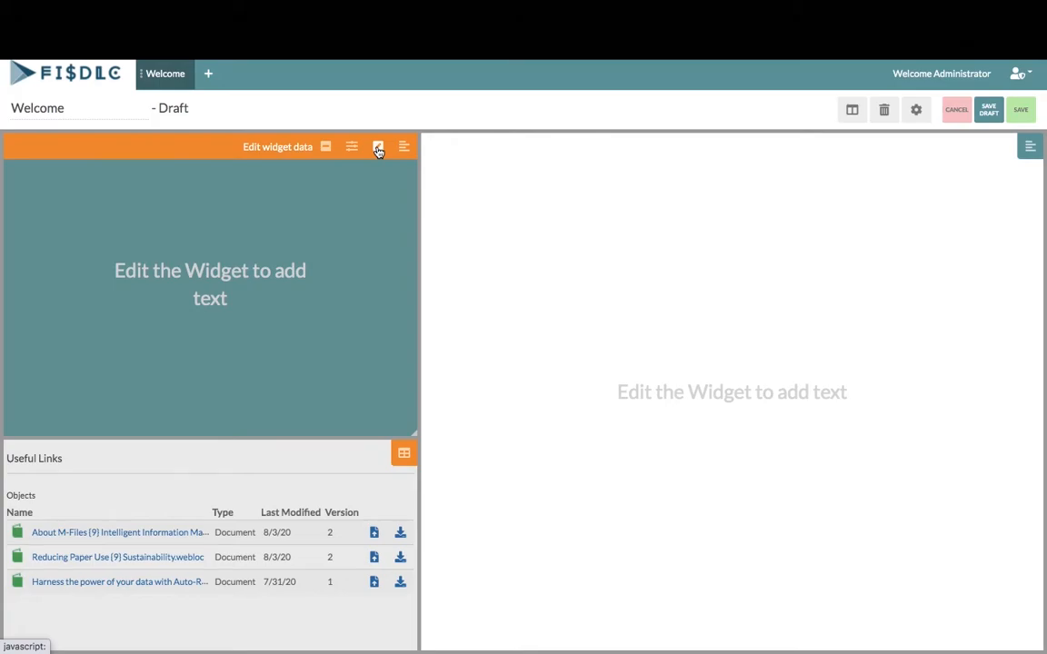
Paste the welcome text into the top-left widget, set it in Georgia and center it
click(379, 148)
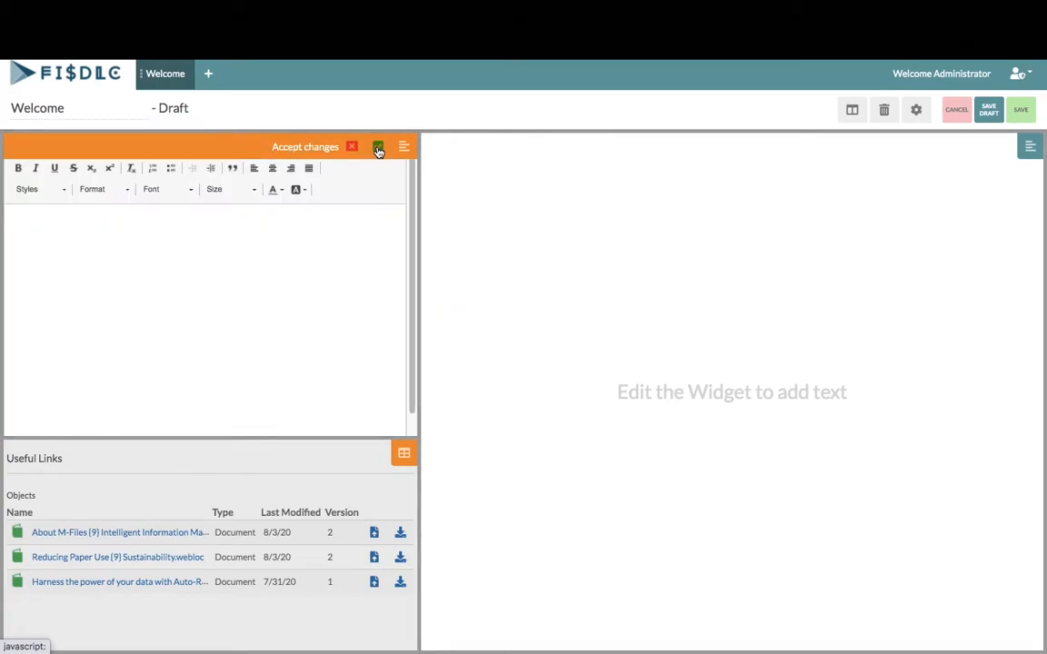
click(243, 249)
text(Welcome to your personalized portal. Here, FISDLC can provide accounting services unique to your business, and allow you to have instant access to any of the documents associated with your account, without the hassle of searching for scattered paperwork in your email or folders.)
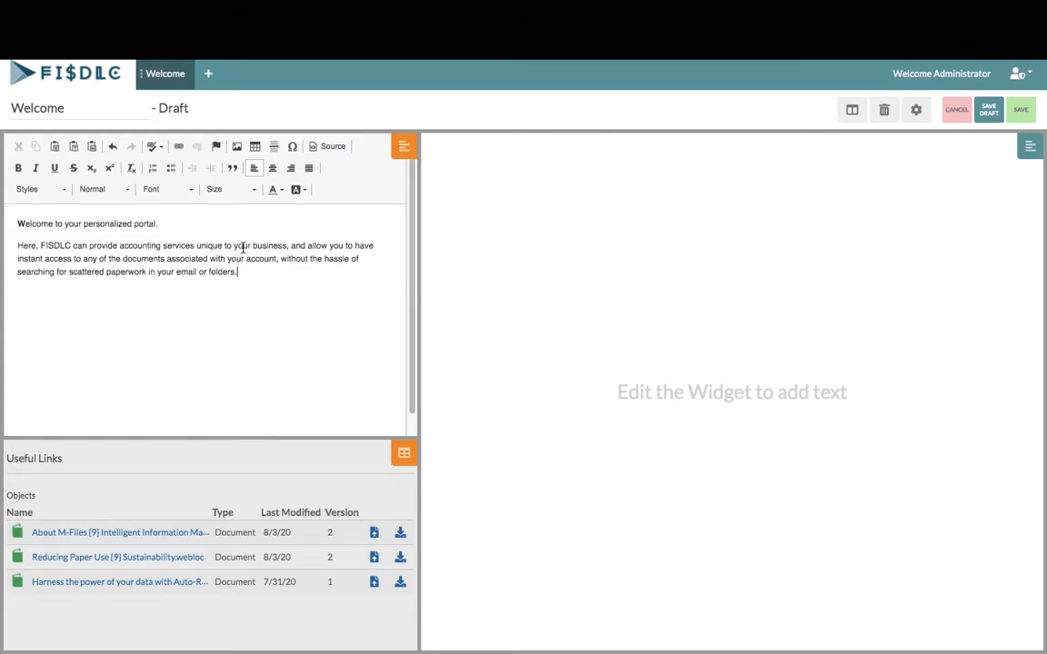
drag(267, 271, 9, 219)
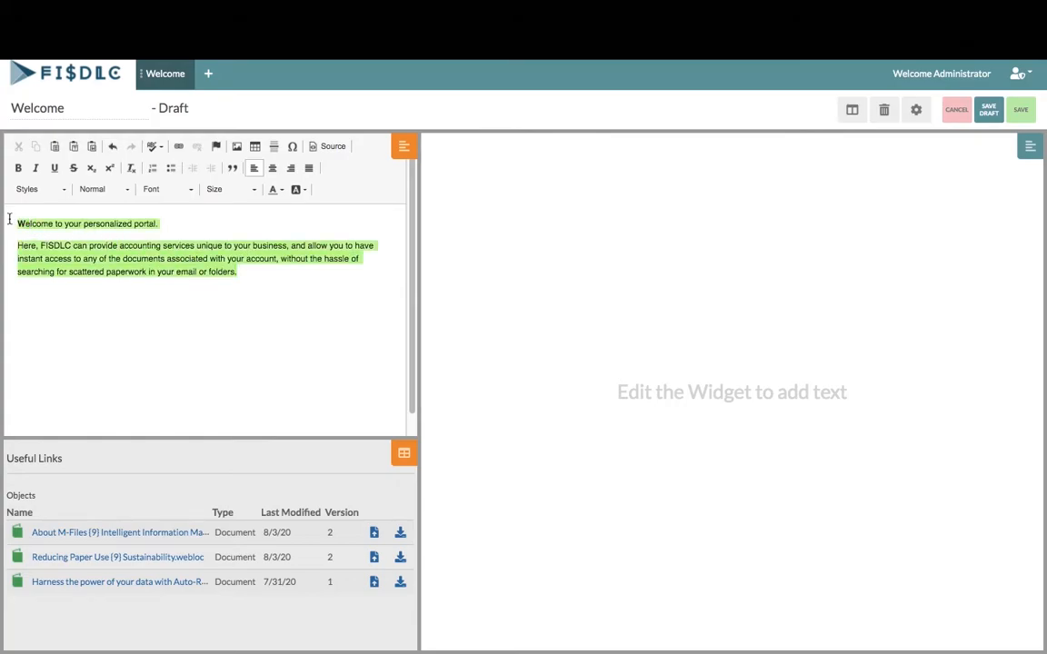
click(177, 189)
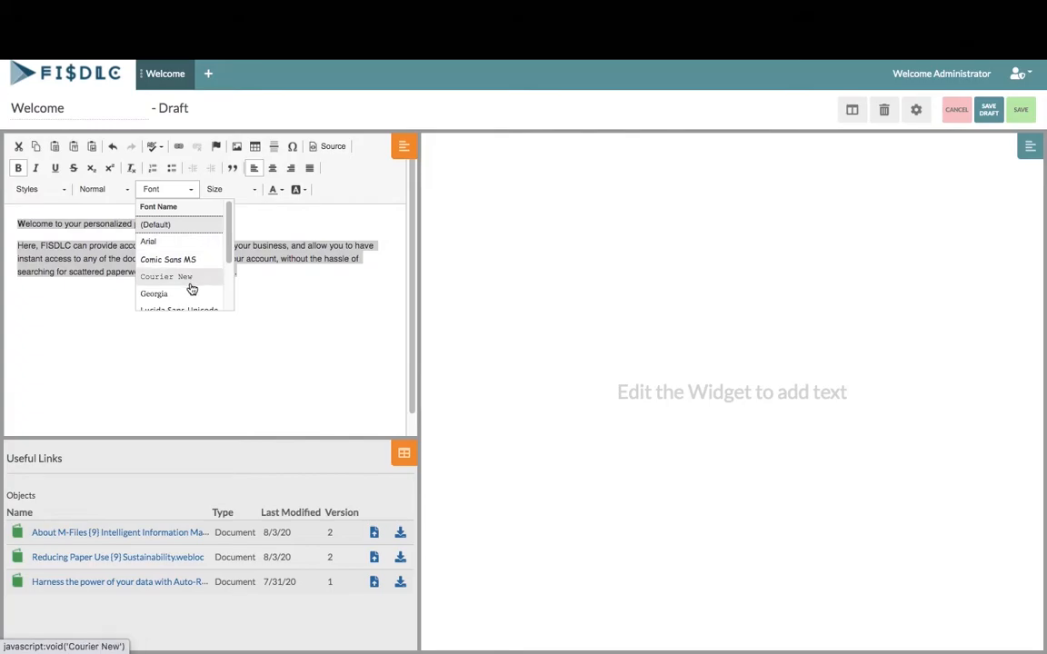
click(177, 293)
click(273, 168)
Make the heading size 48 and the second paragraph size 26
drag(276, 224, 148, 218)
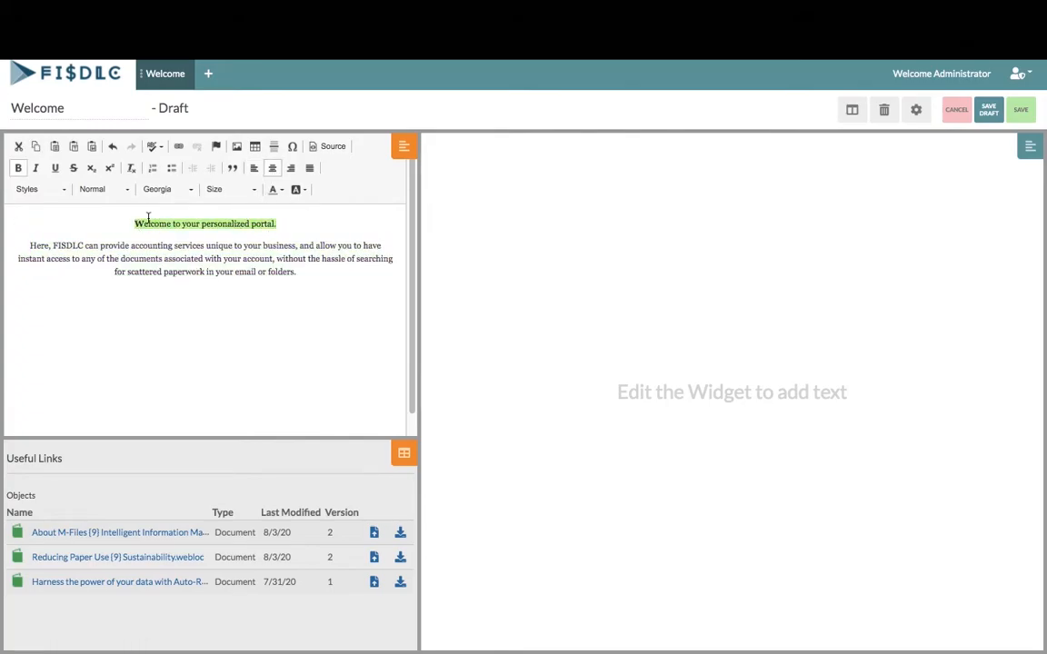
click(255, 192)
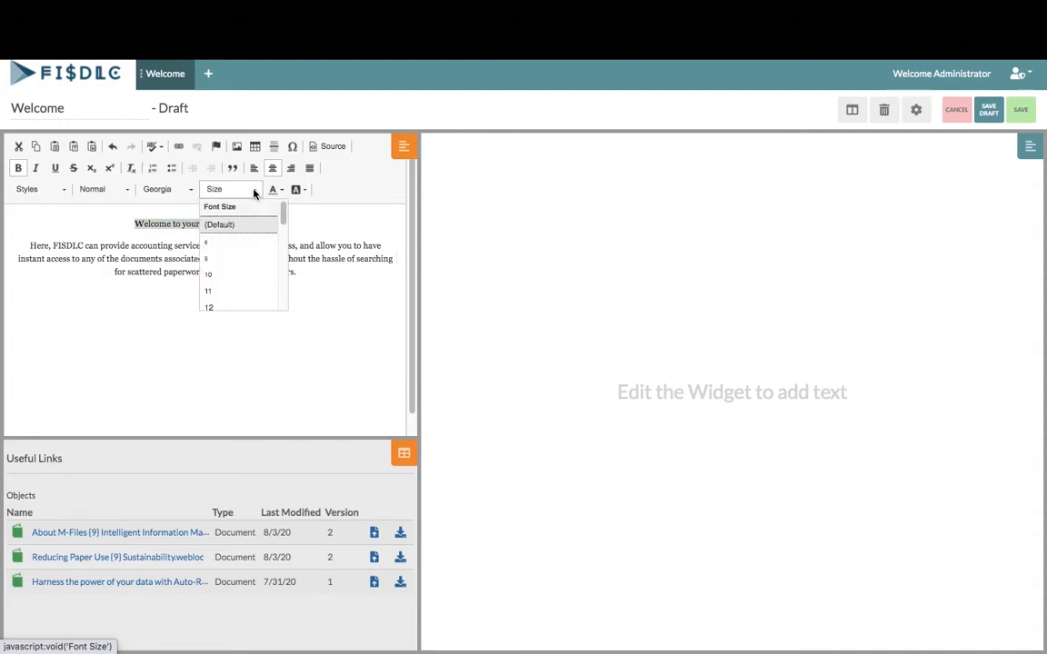
drag(283, 209, 281, 290)
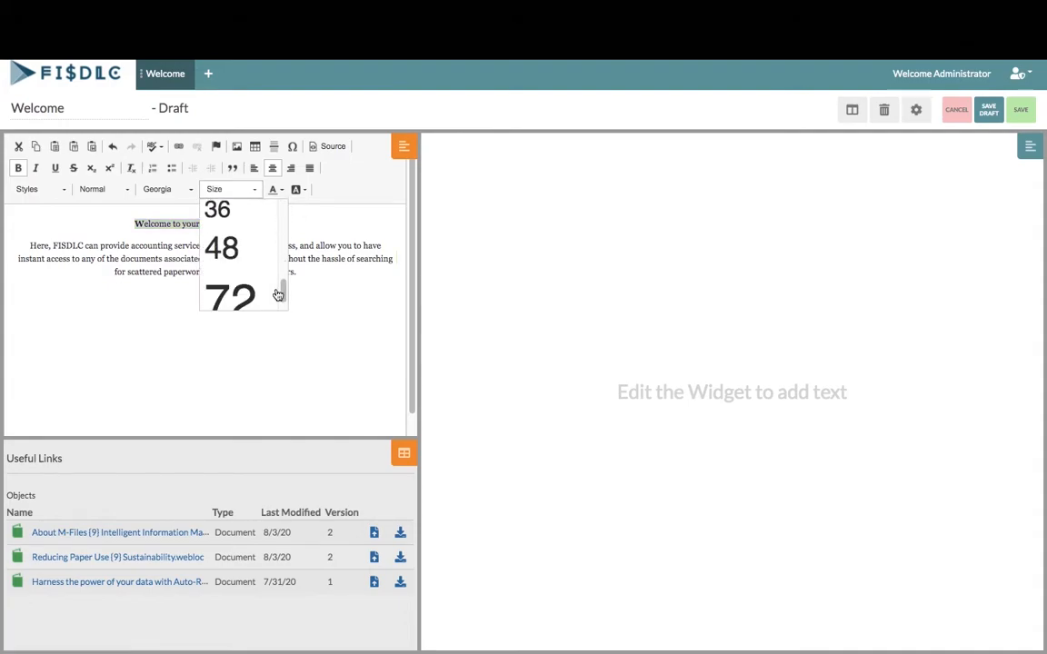
click(257, 259)
drag(296, 367, 48, 323)
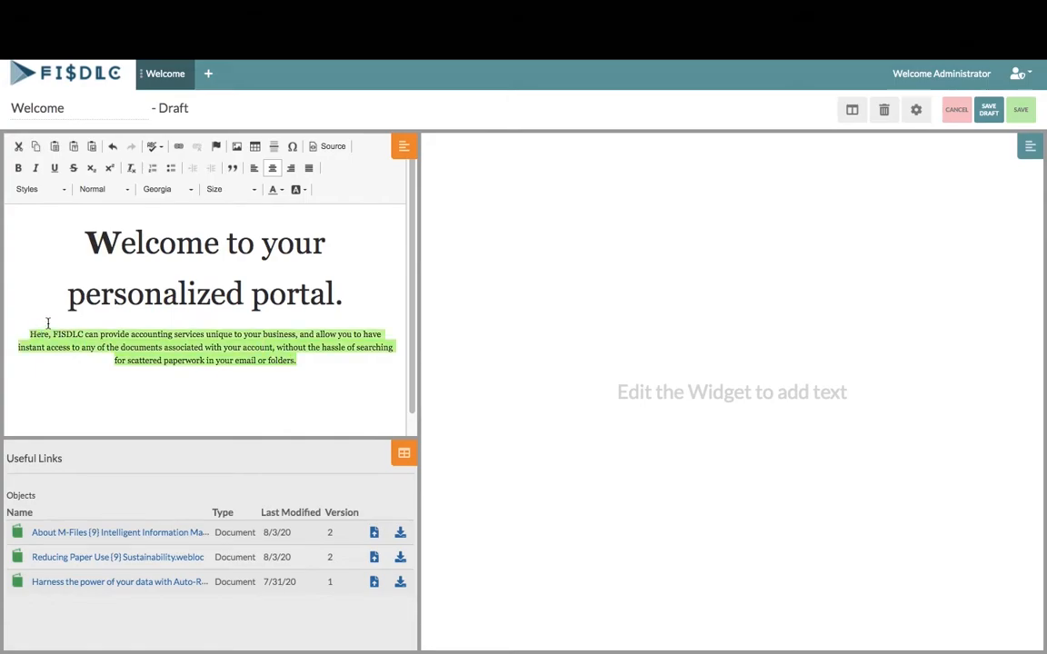
click(237, 193)
drag(283, 211, 285, 247)
scroll(282, 257, down, 2)
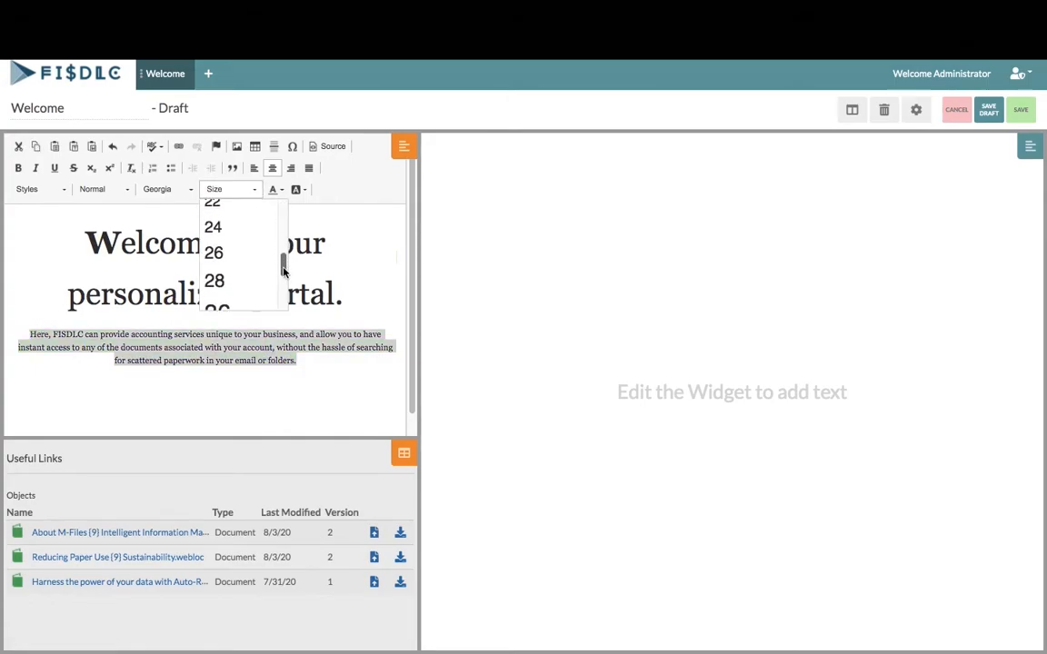
click(257, 245)
Turn all the welcome text black and accept the widget edits
drag(107, 238, 335, 432)
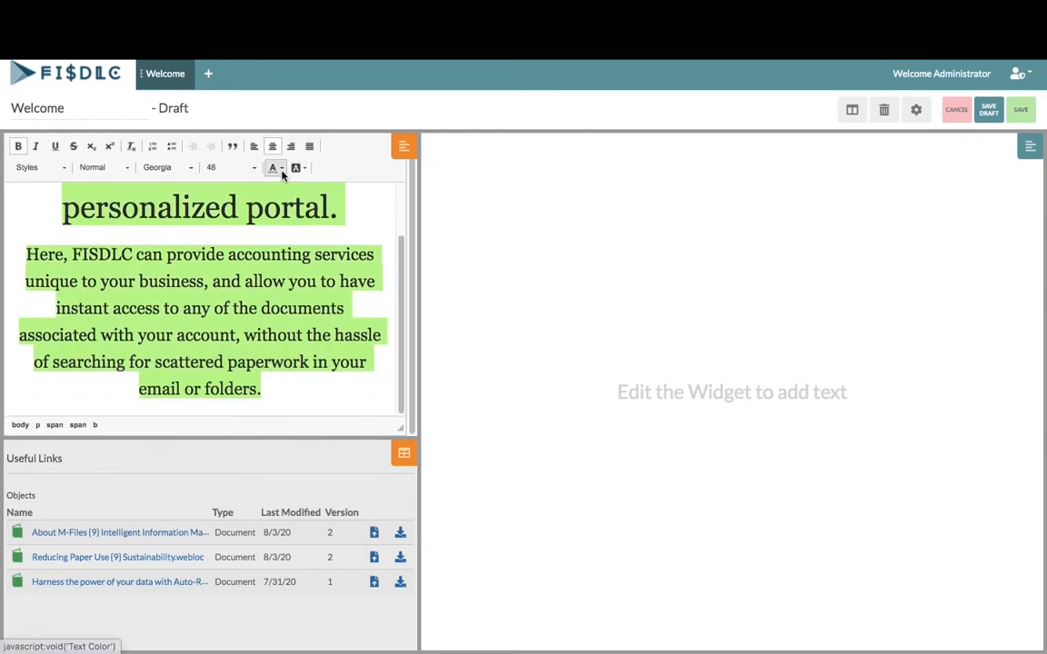
click(274, 169)
click(356, 265)
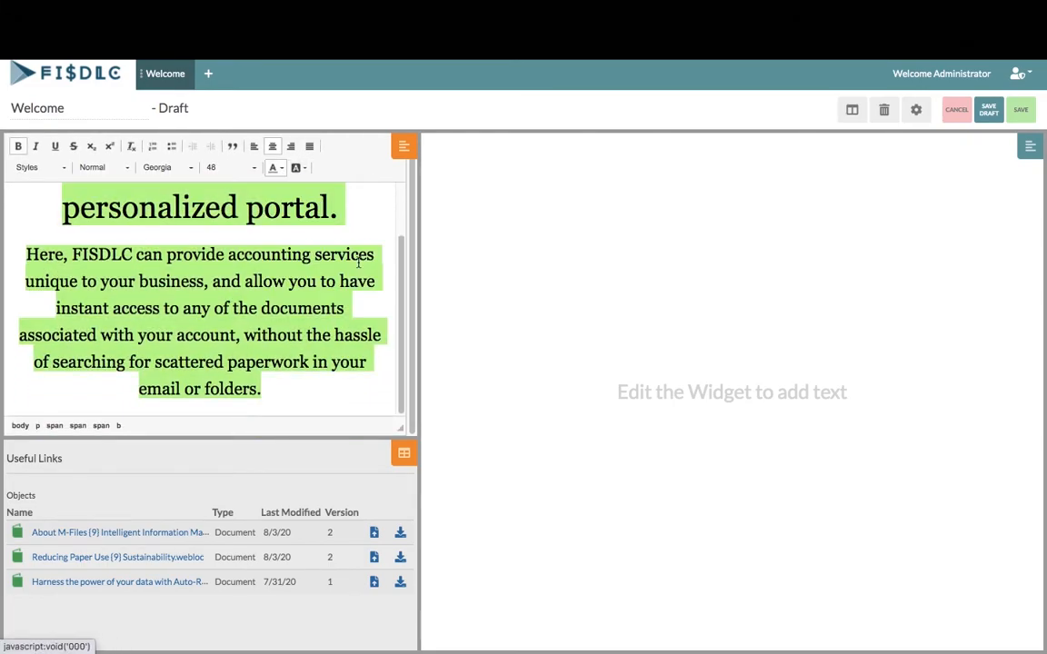
scroll(400, 208, up, 1)
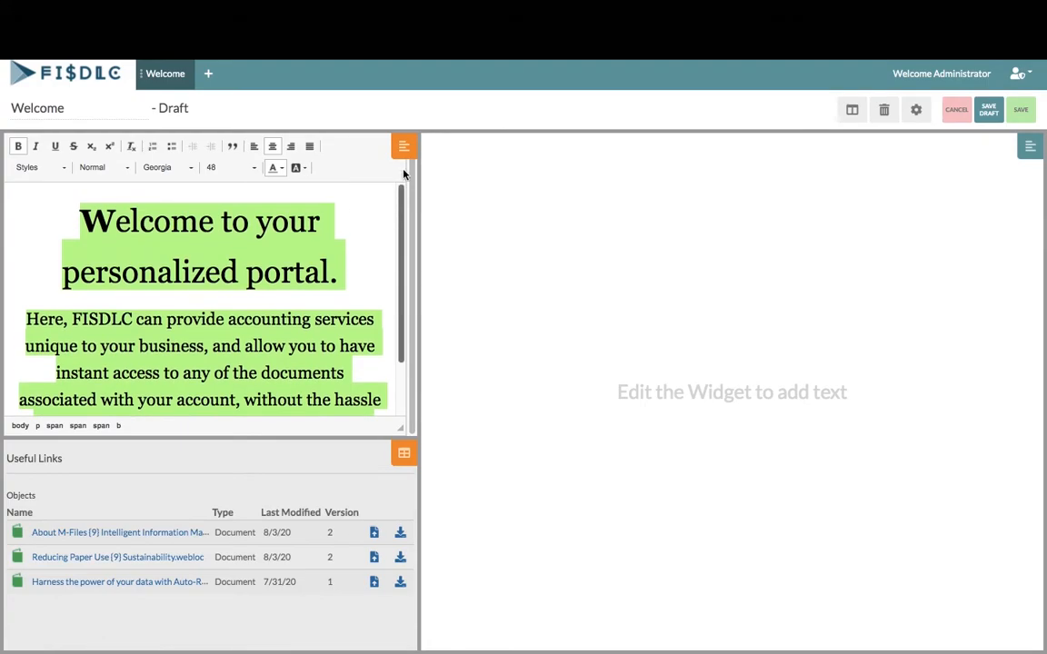
click(378, 150)
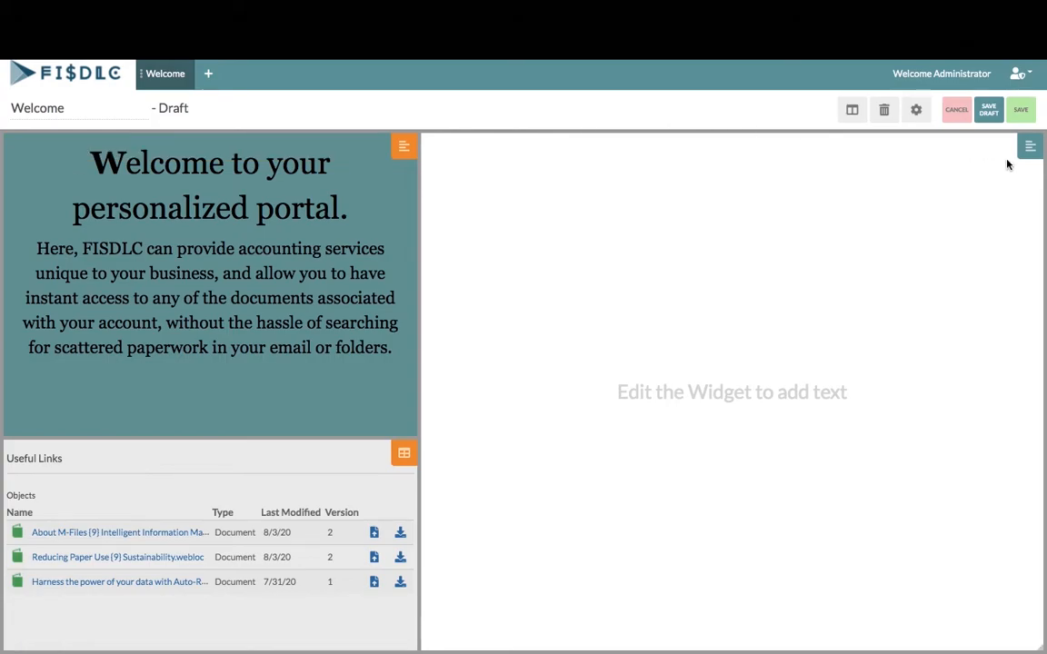
mouse_move(1027, 147)
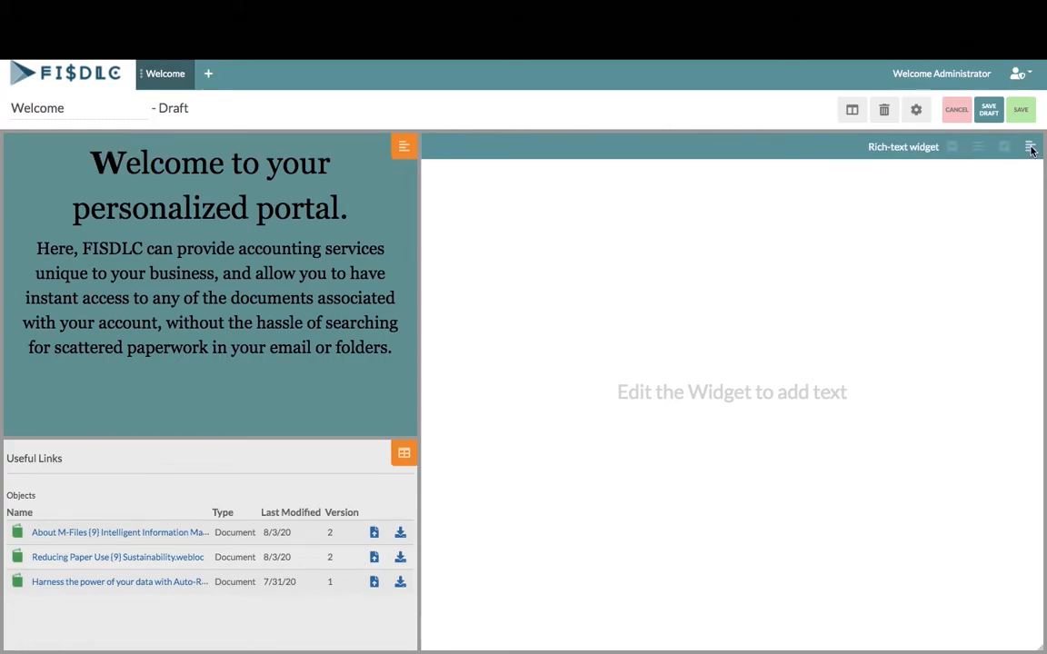
Set the empty widget's horizontal and vertical padding to 0
click(979, 148)
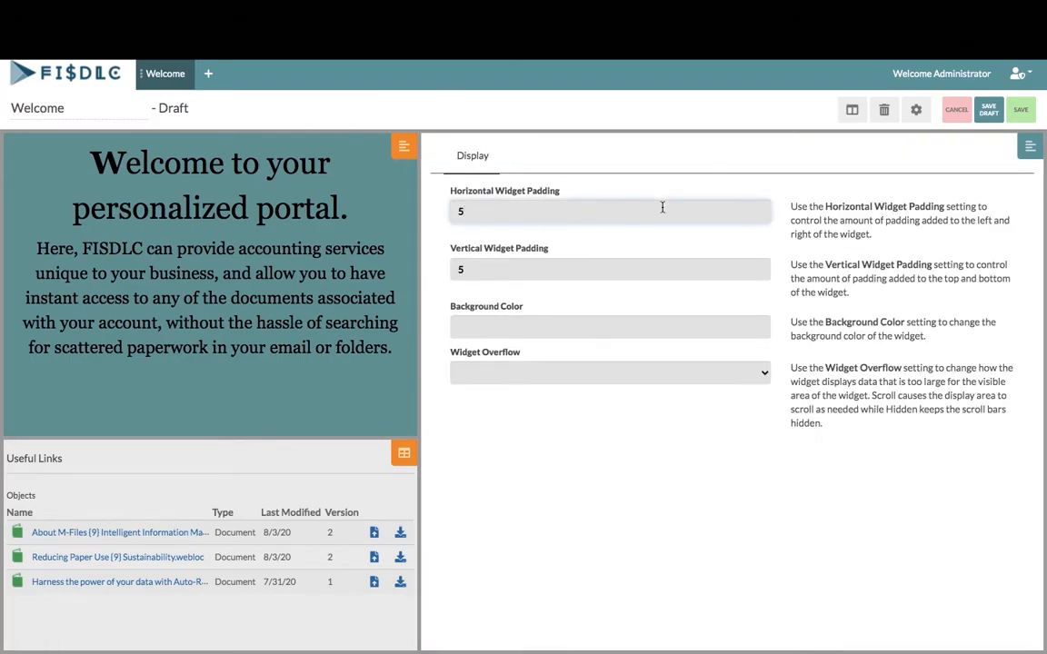
click(629, 266)
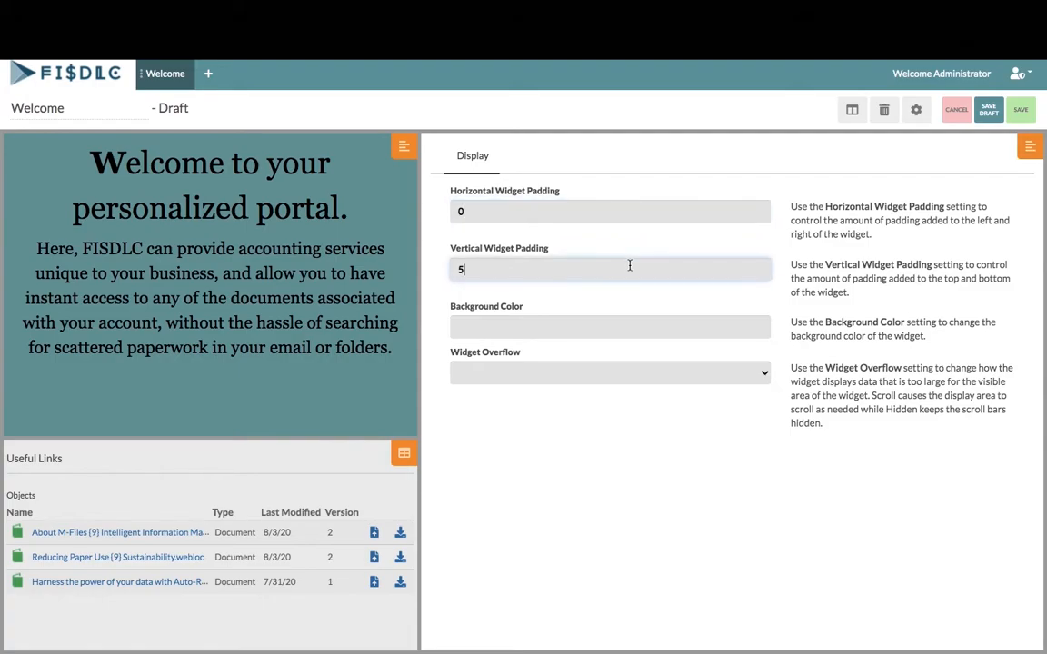
click(1005, 148)
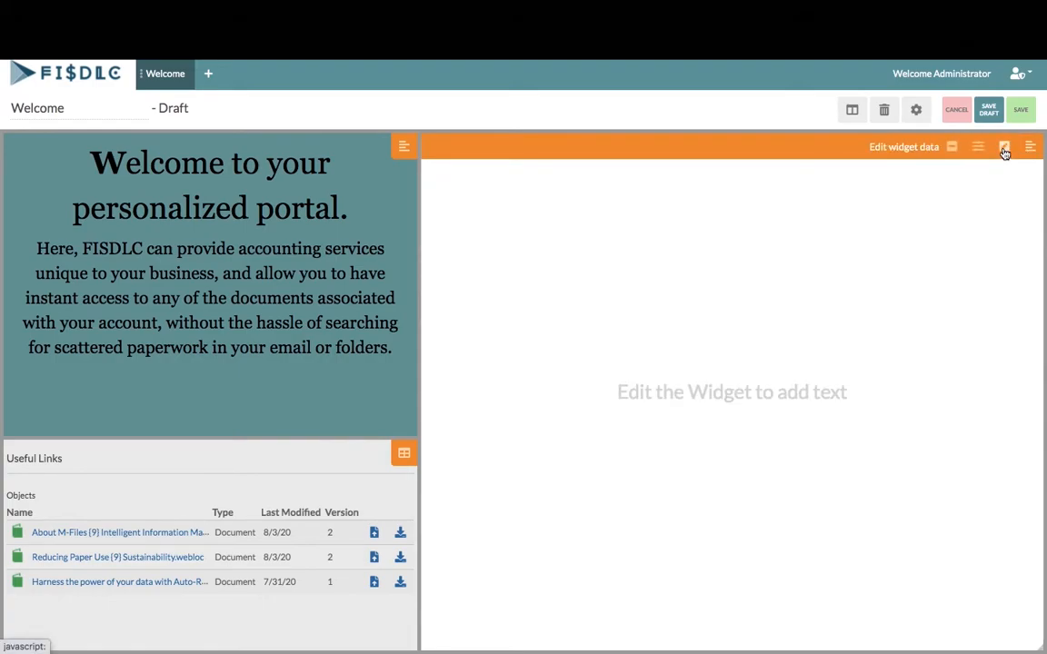
Insert the desk photo from its URL at width 1200, accept it, and save the Welcome page
click(1005, 149)
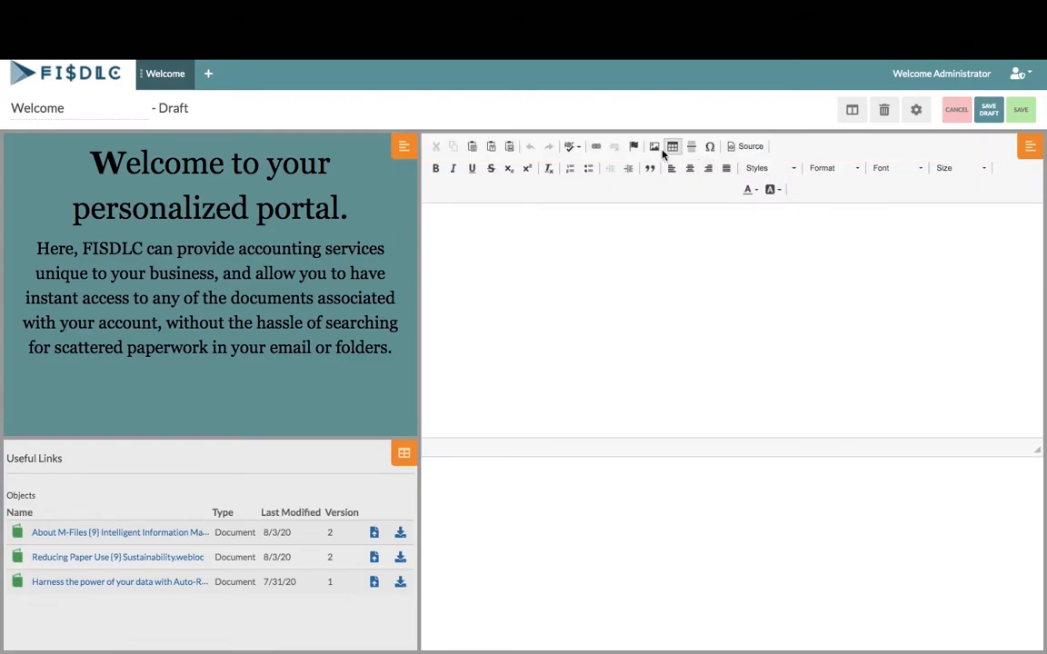
click(655, 147)
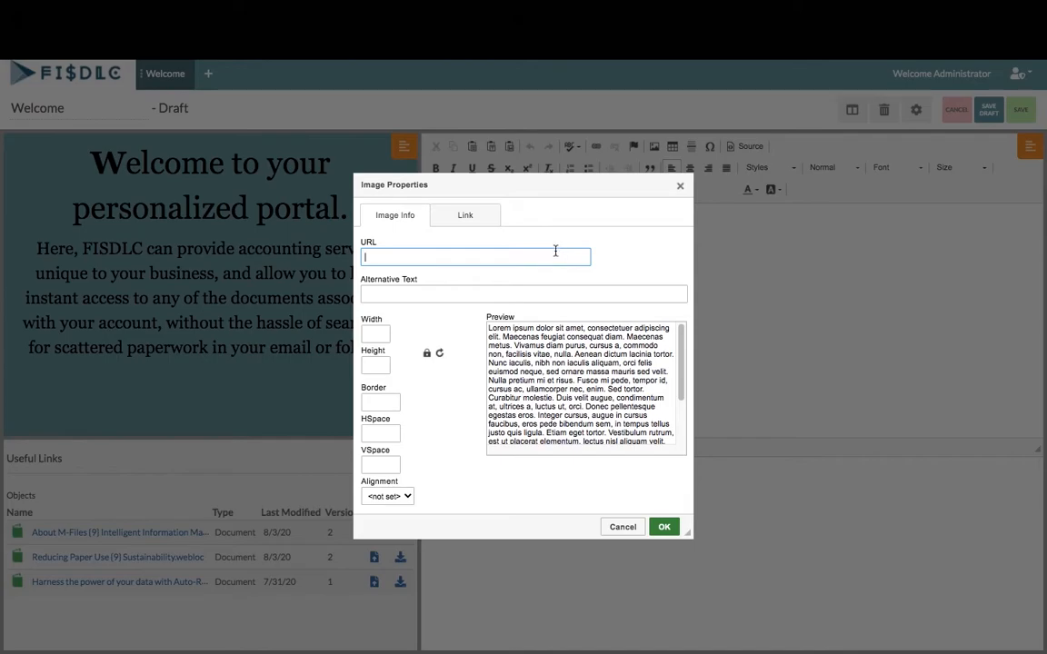
text(https://cdn.pixabay.com/photo/2015/03/26/10/24/apple-691282_960_720.jpg)
click(385, 329)
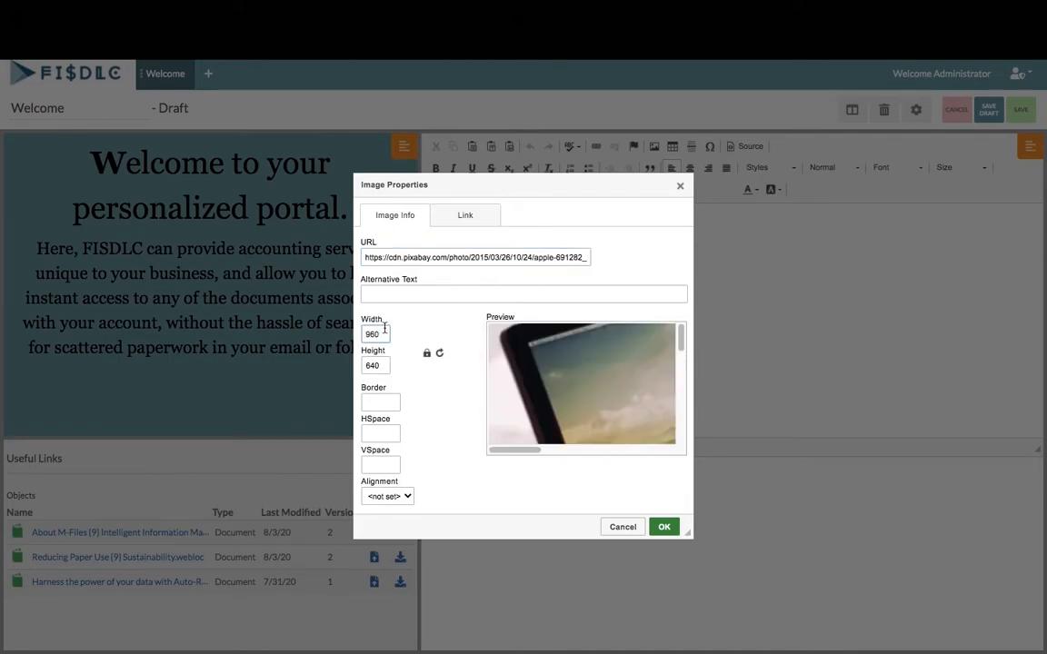
key(BackSpace)
key(BackSpace)
text(1200)
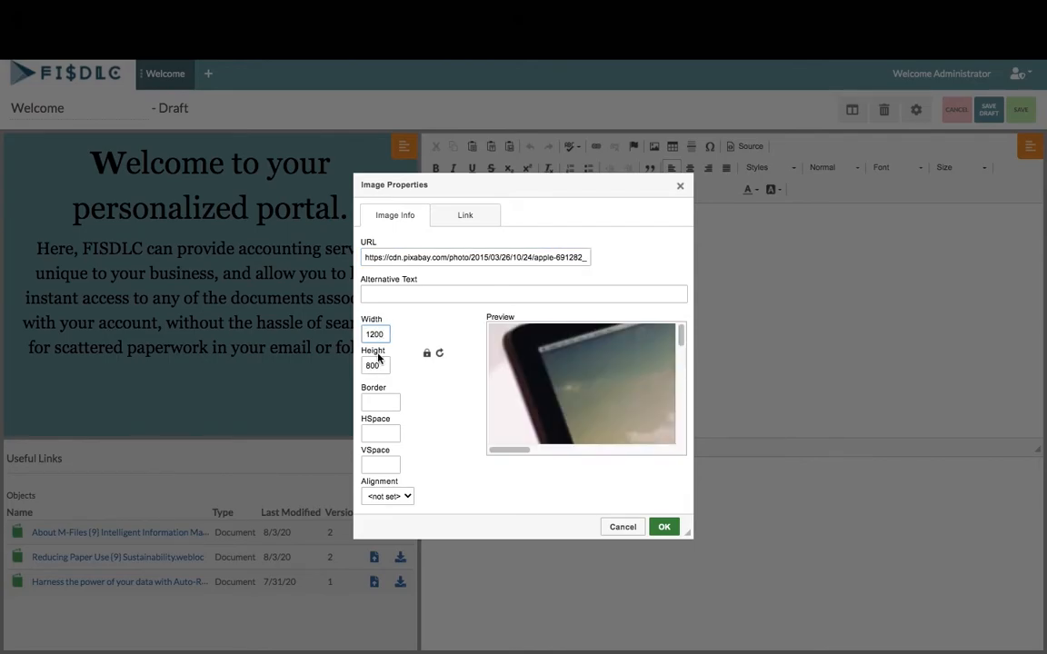
click(657, 526)
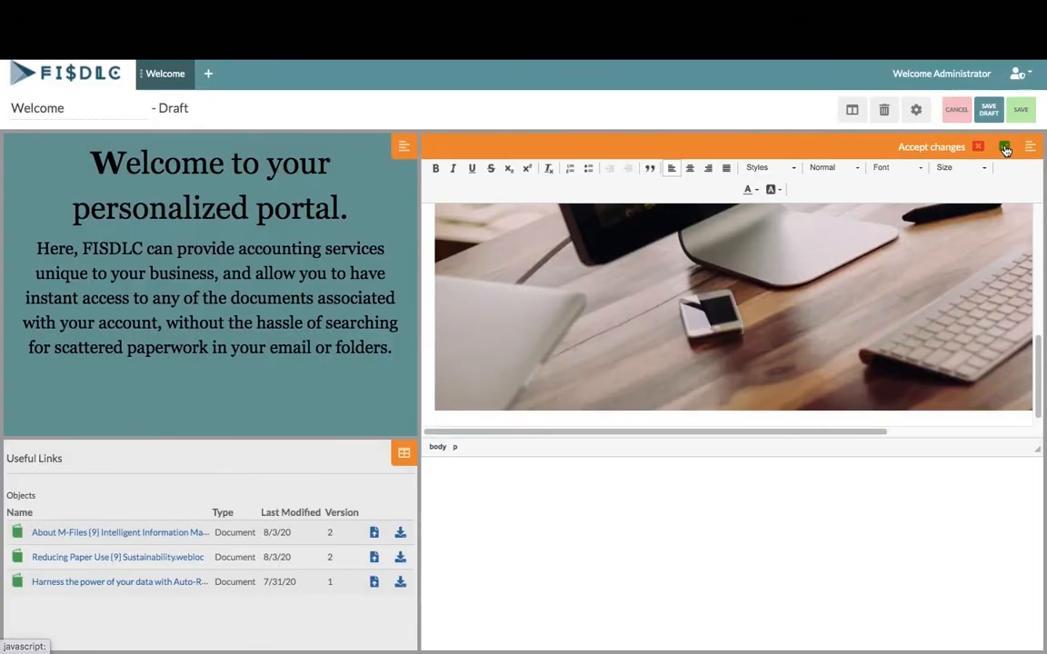
click(1006, 148)
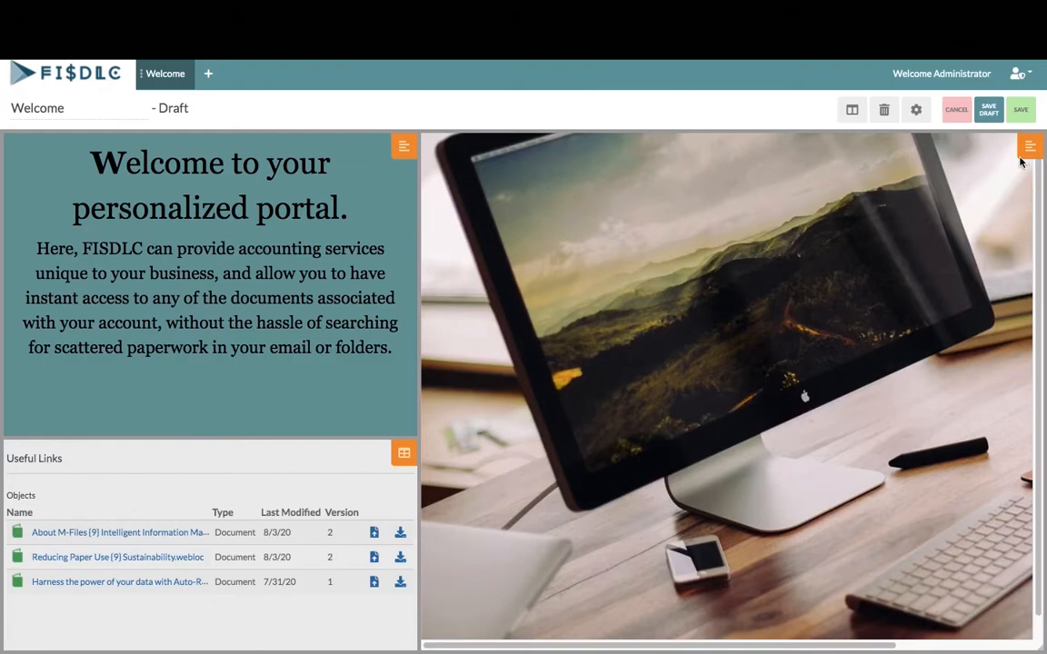
click(1020, 111)
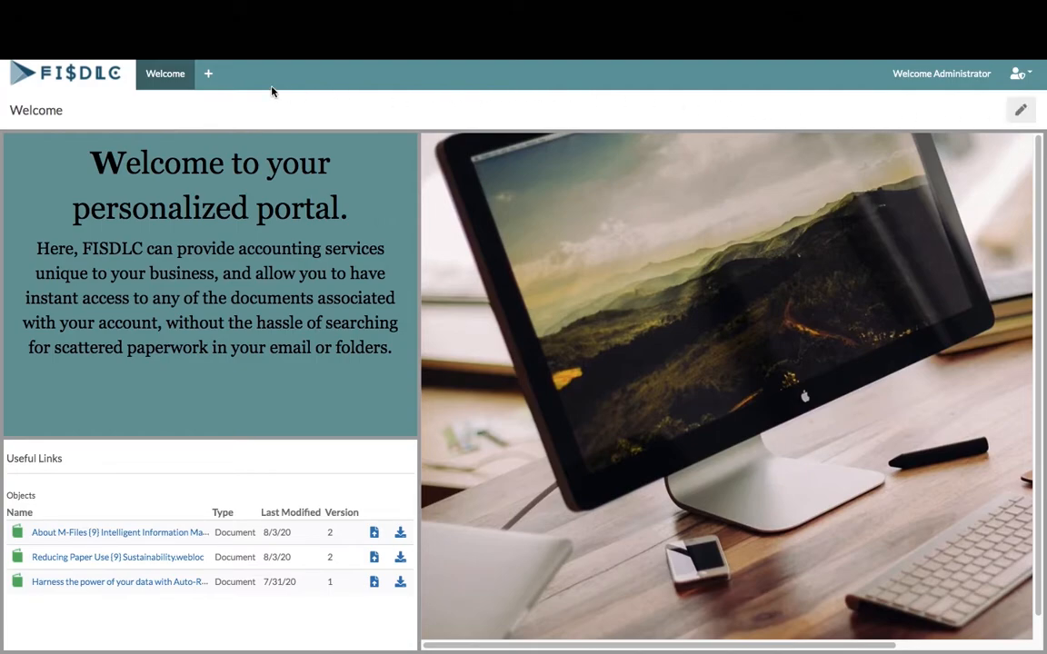
Create a new portal page titled 'Letter of Engagement'
click(208, 75)
click(89, 106)
text(Letter of Eng)
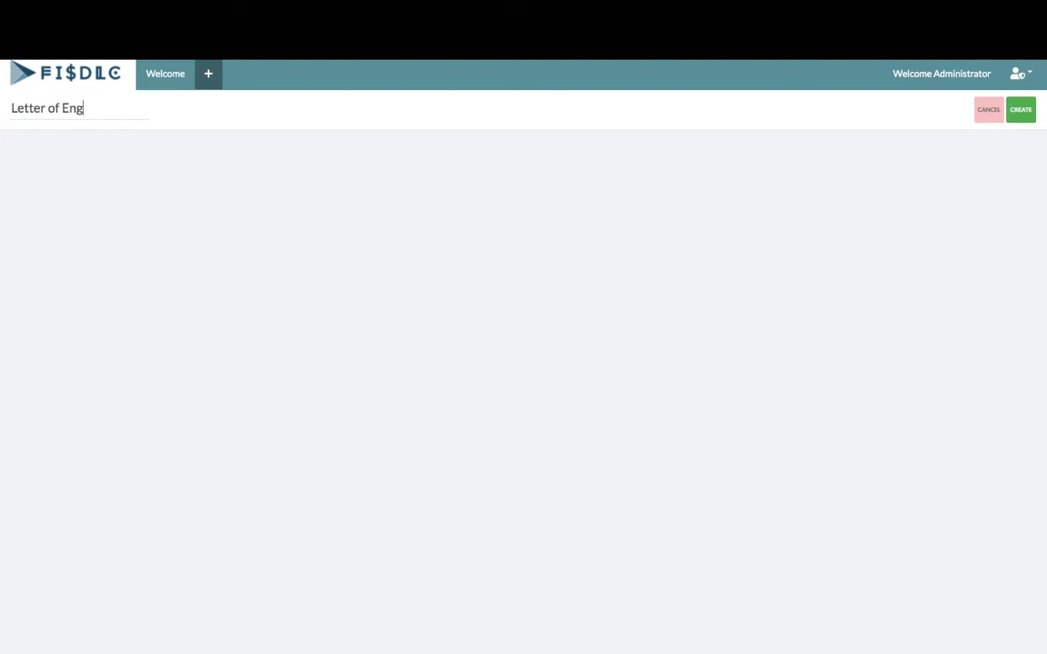
text(agement)
click(1020, 111)
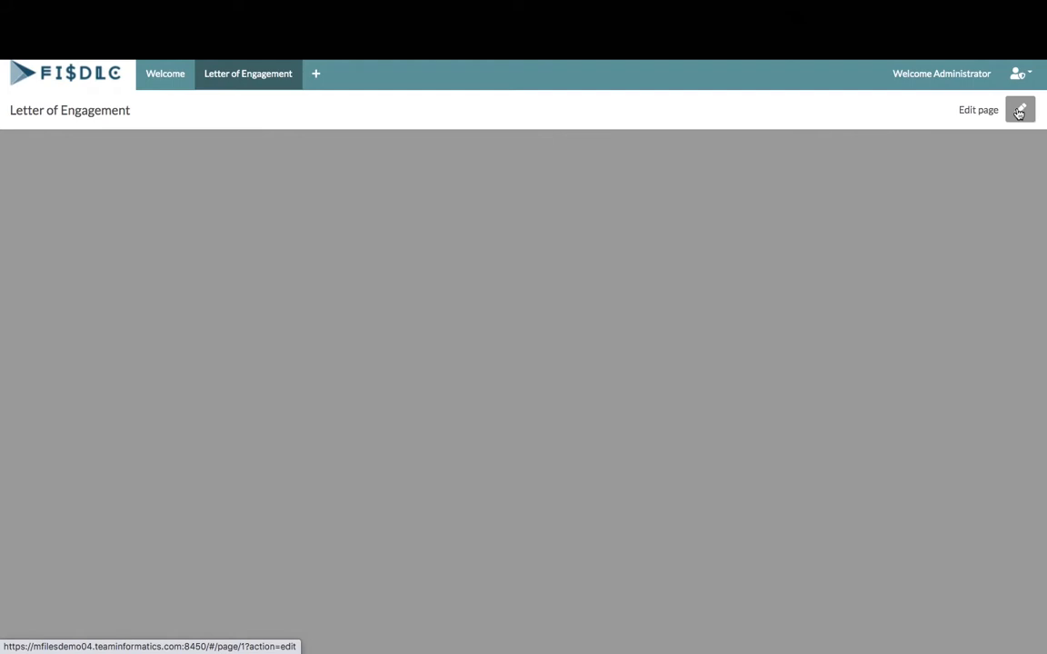
Add Rich text, Viewer, Metadata and Data view widgets to the page
click(1020, 111)
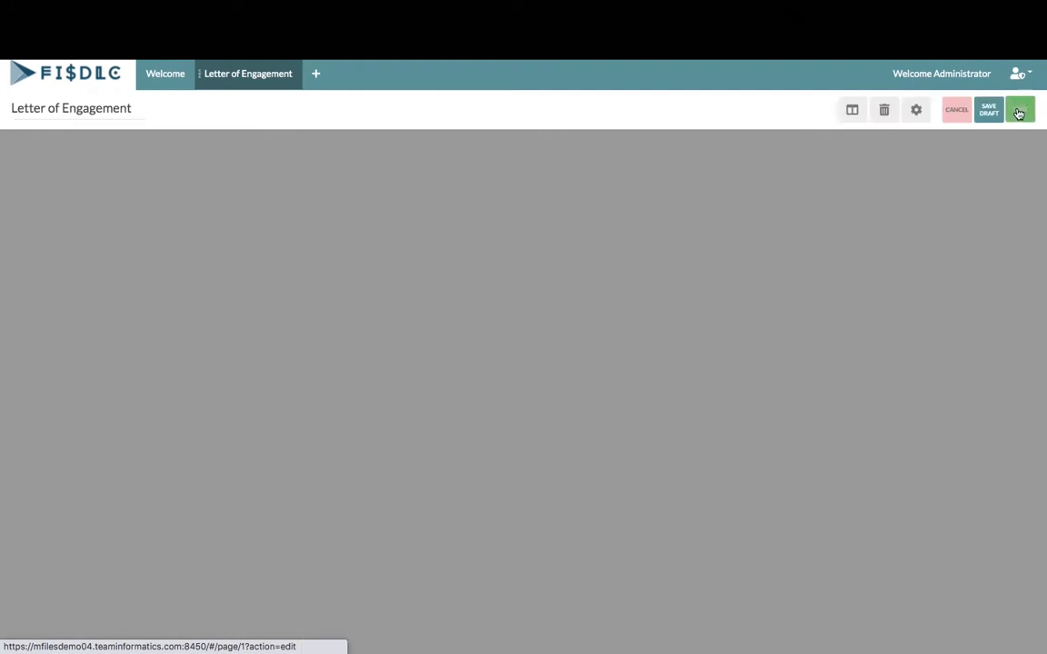
click(854, 111)
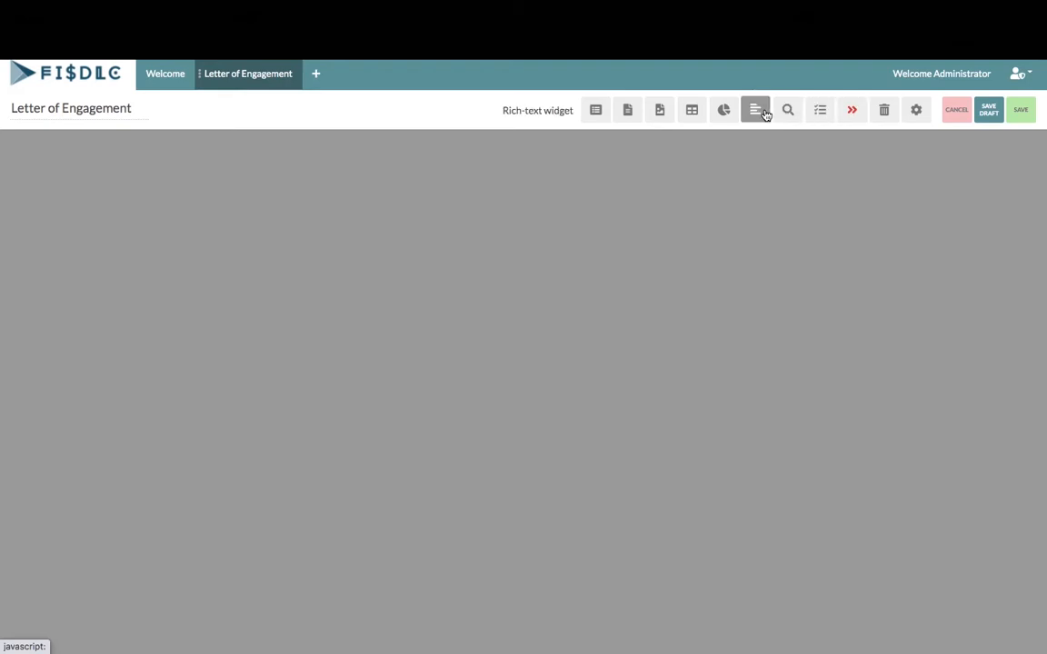
click(755, 110)
click(849, 111)
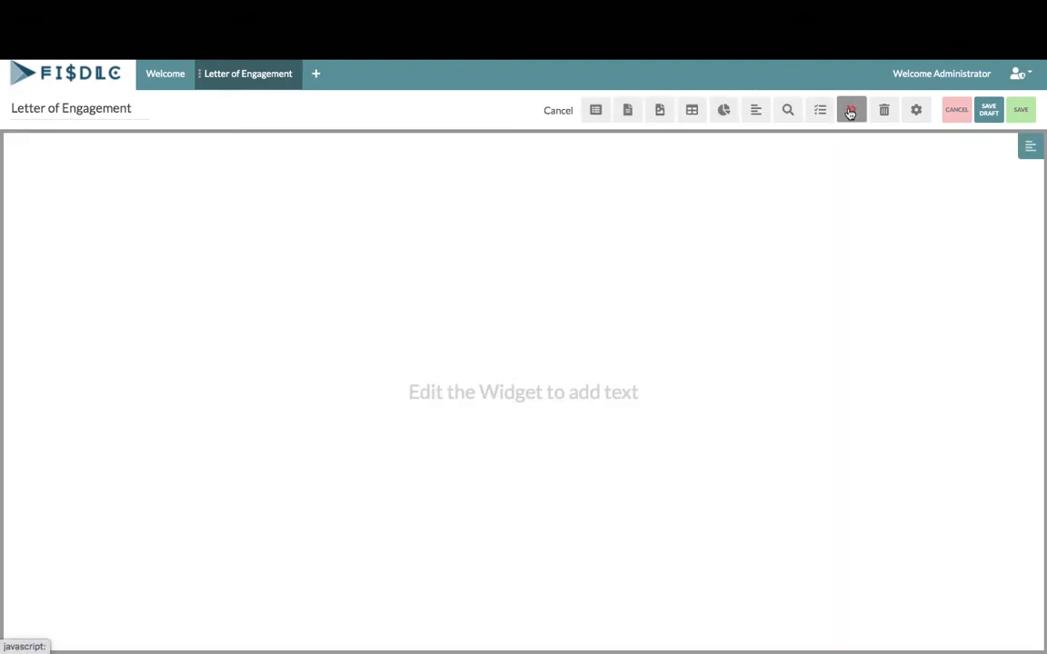
click(660, 110)
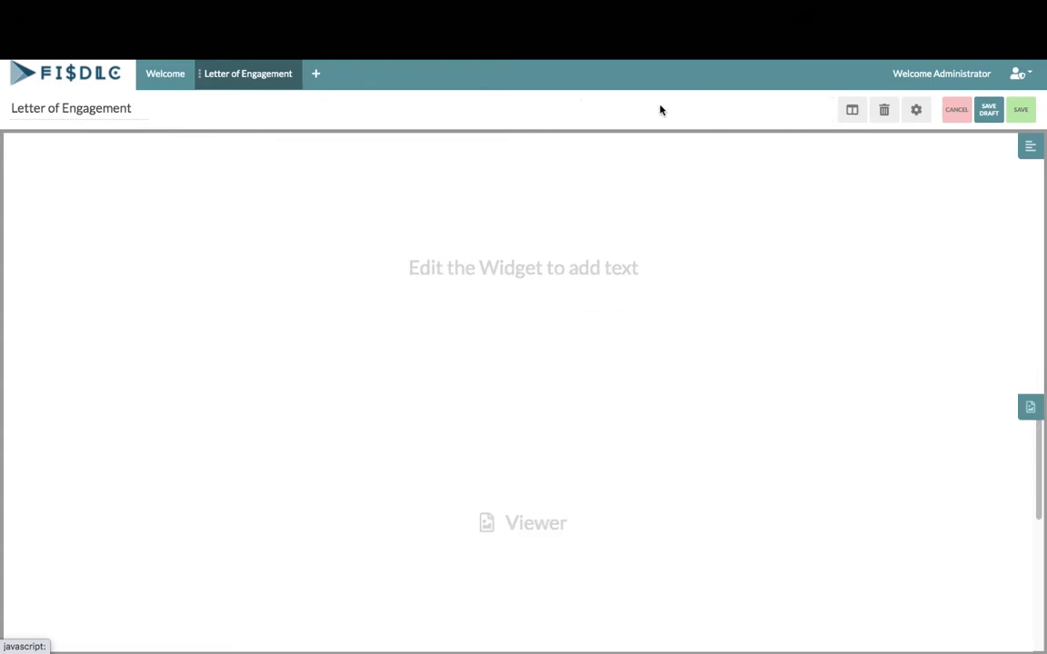
click(853, 112)
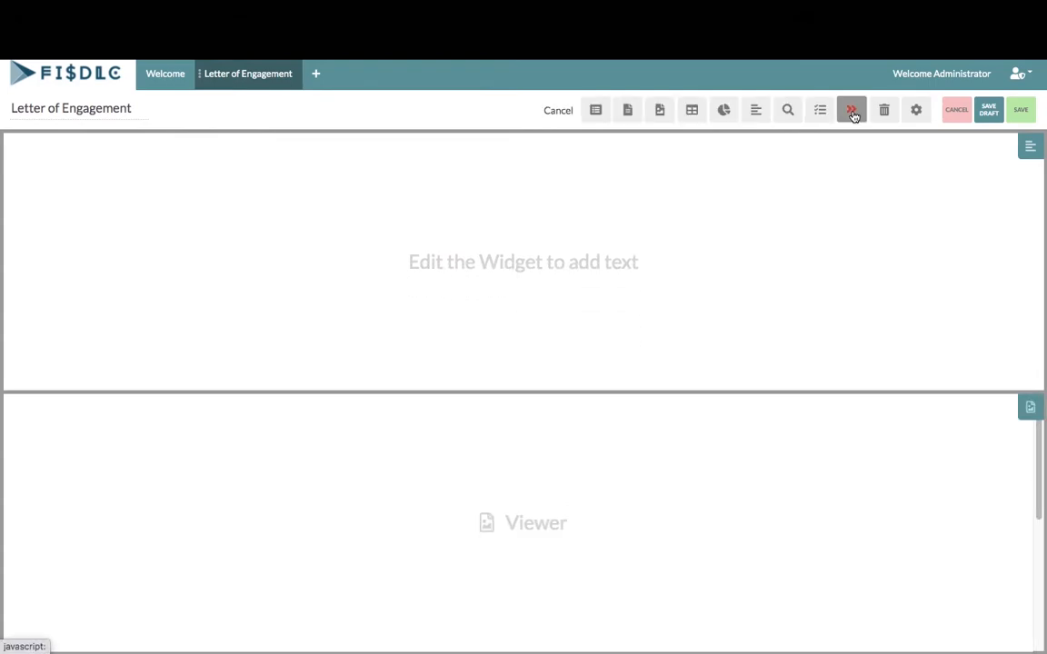
click(627, 110)
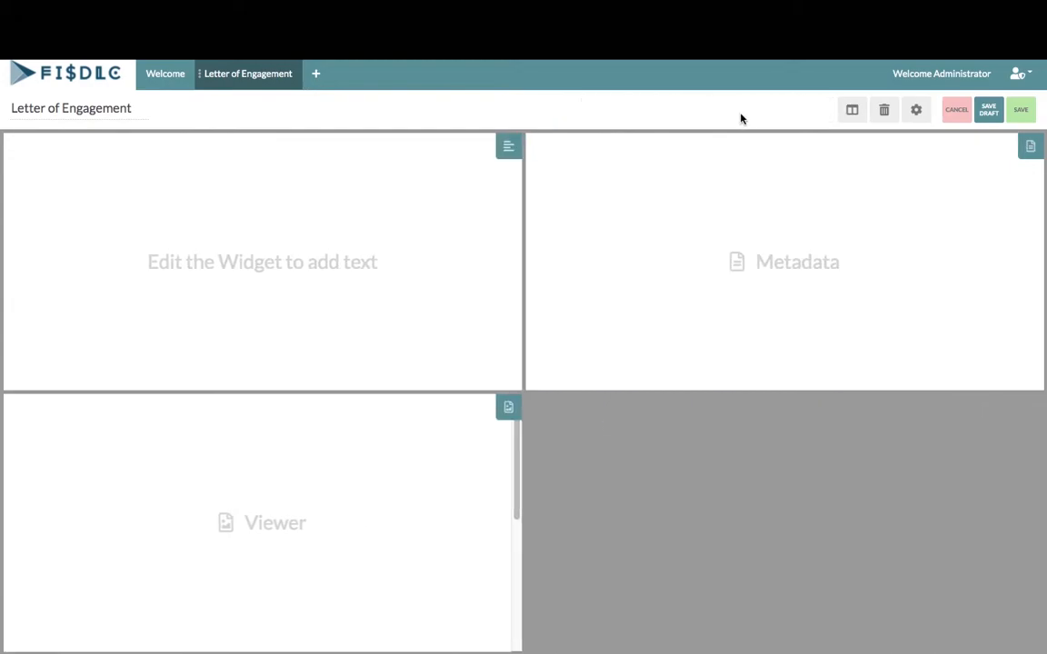
click(851, 111)
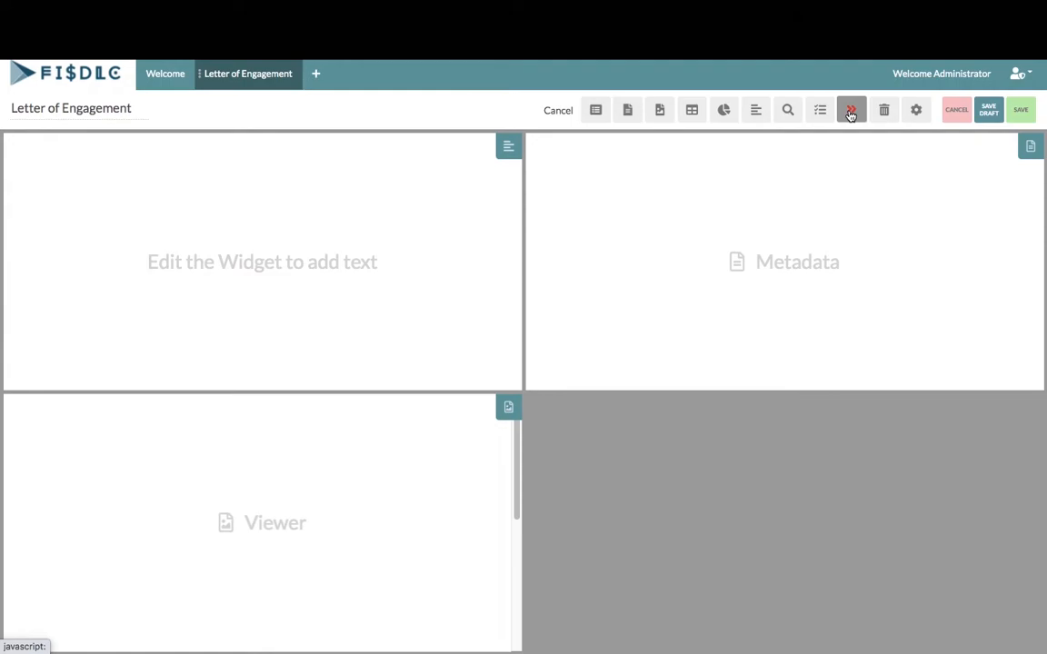
click(692, 111)
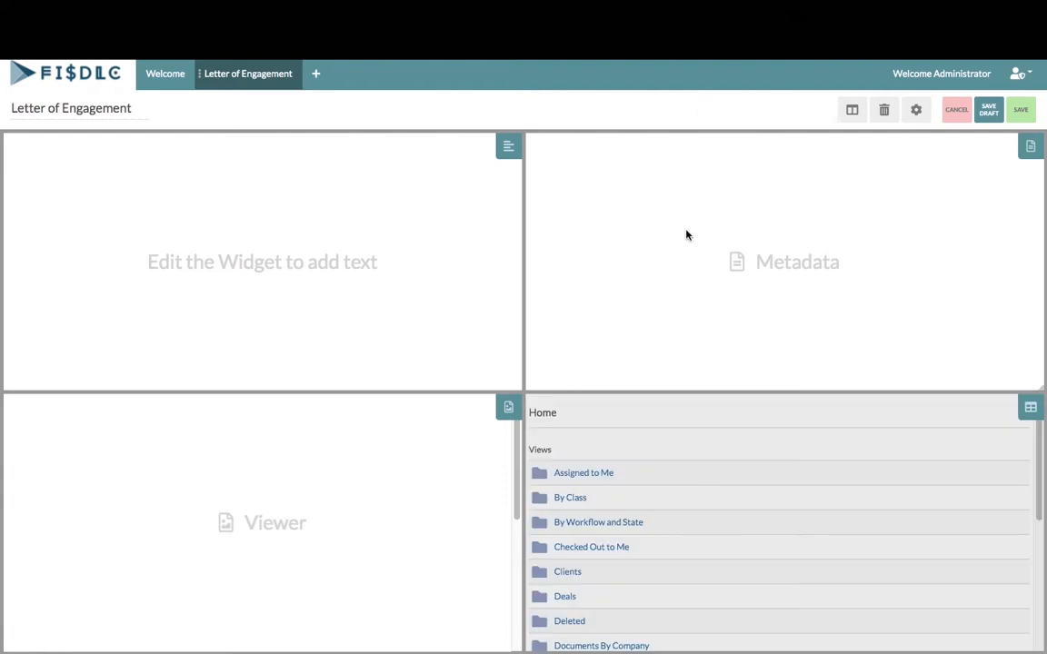
Arrange the widgets in two columns, with a full-height Viewer on the right
drag(521, 388, 520, 287)
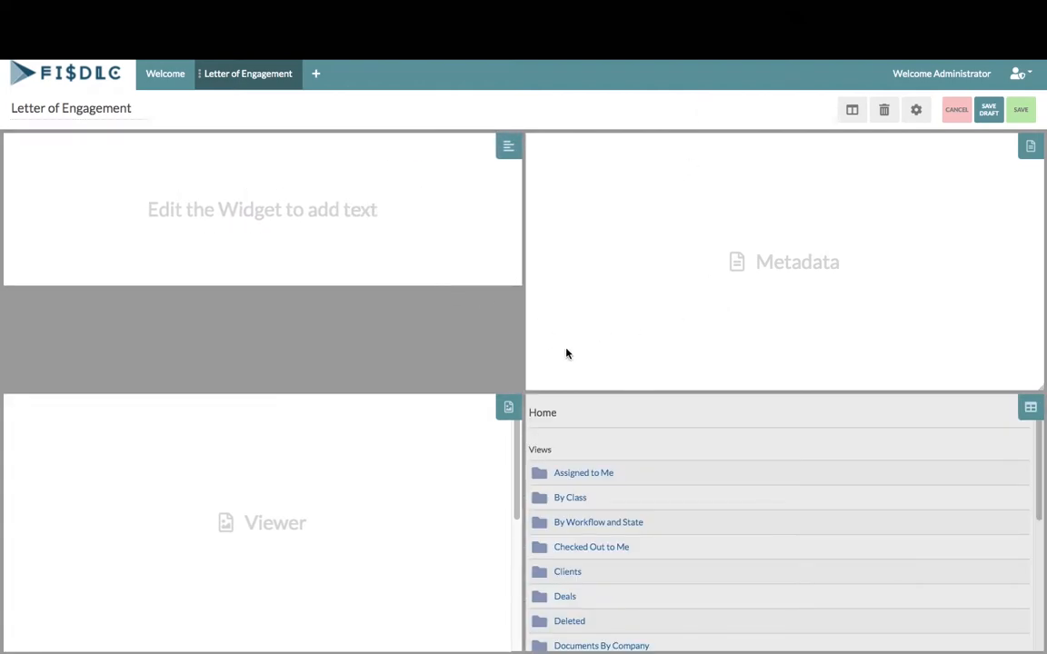
drag(641, 277, 157, 475)
drag(410, 570, 902, 212)
drag(434, 346, 433, 404)
drag(352, 597, 351, 649)
drag(588, 396, 595, 553)
drag(658, 390, 657, 289)
drag(636, 572, 195, 309)
drag(641, 286, 618, 642)
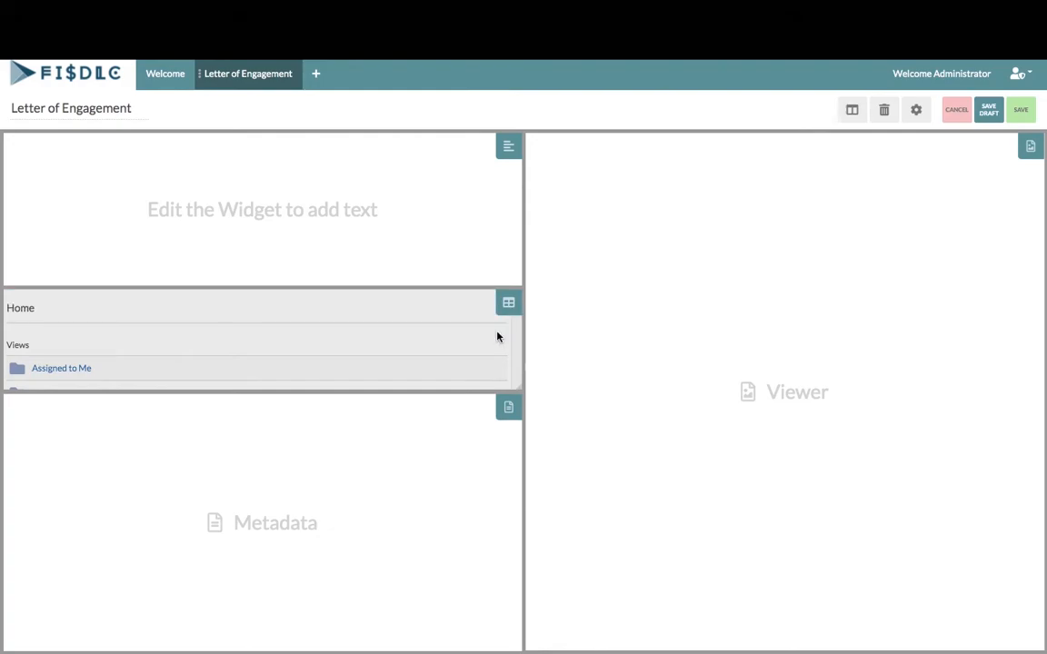
Point the folder list at the Letters of Engagement folder and accept the change
mouse_move(515, 309)
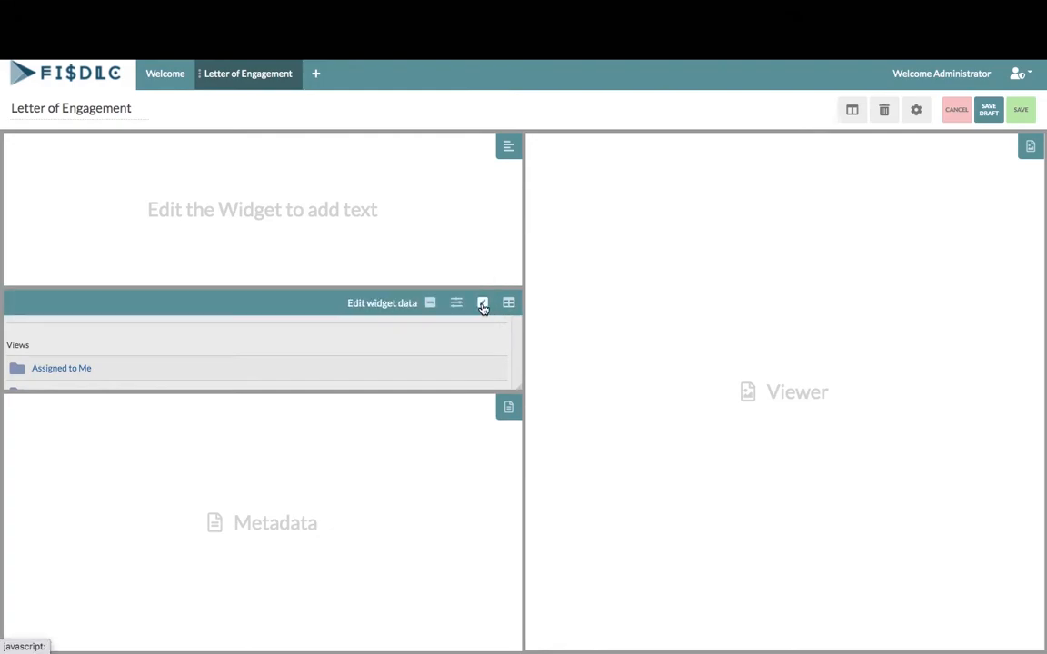
click(483, 304)
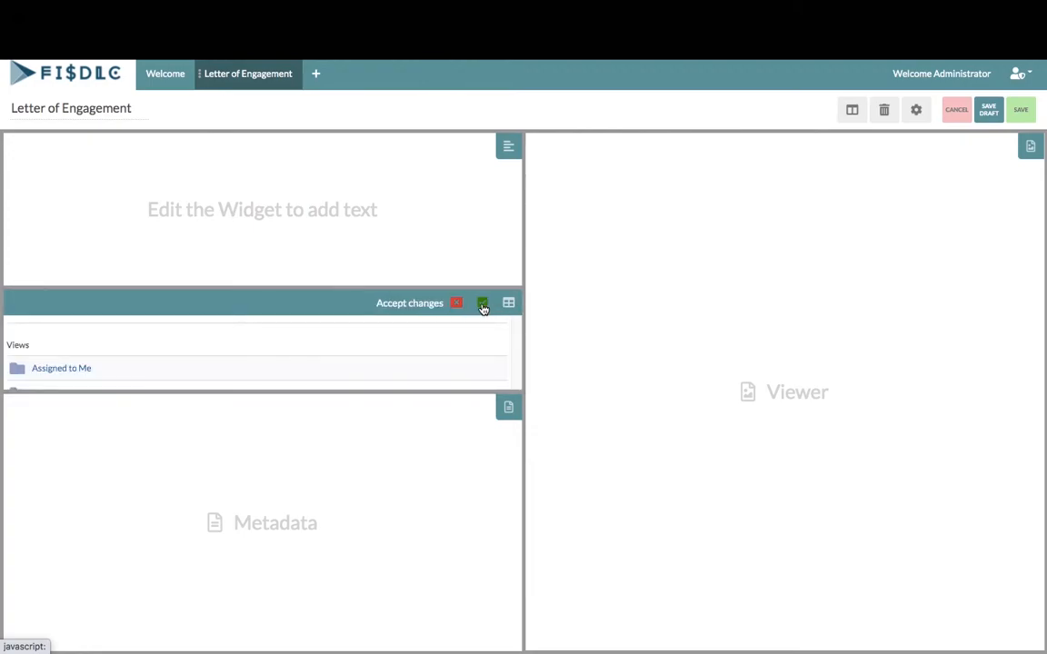
click(483, 306)
scroll(432, 350, down, 5)
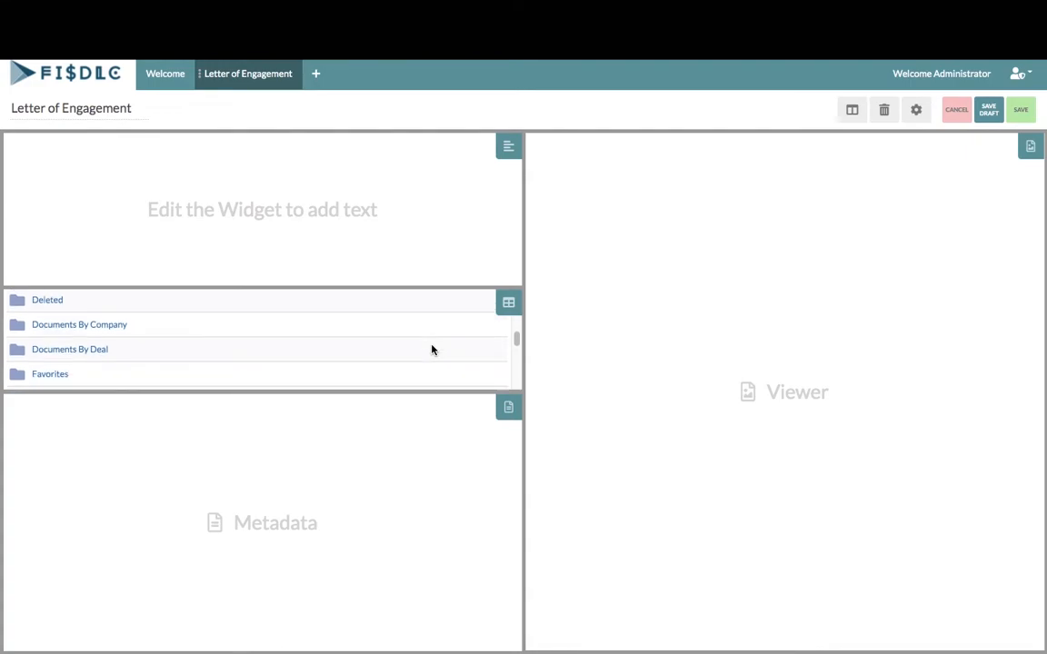
scroll(432, 350, down, 3)
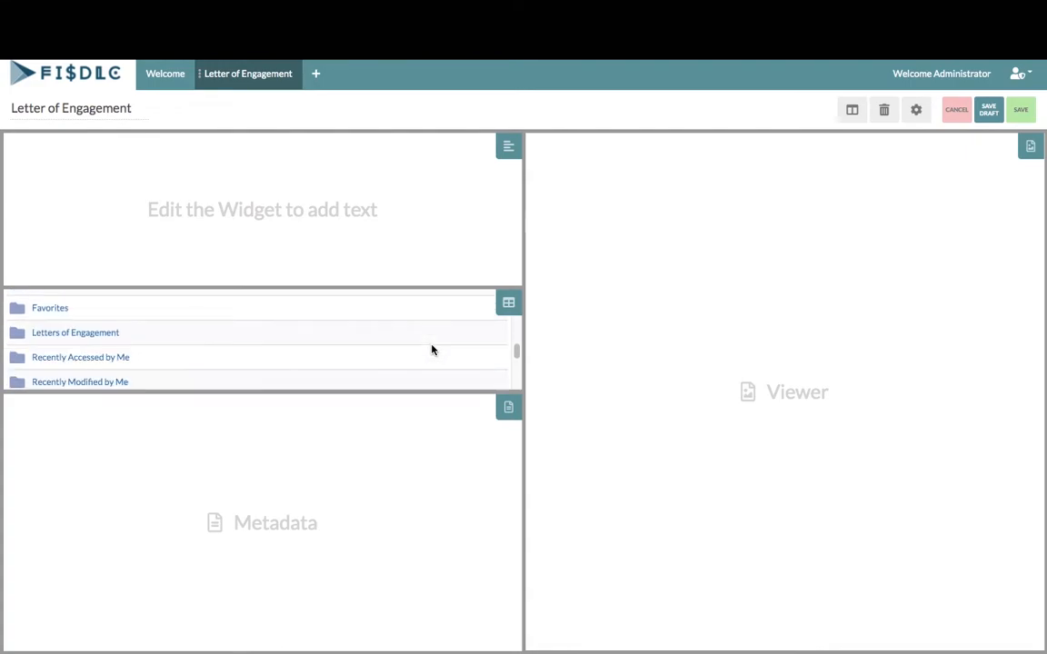
click(90, 335)
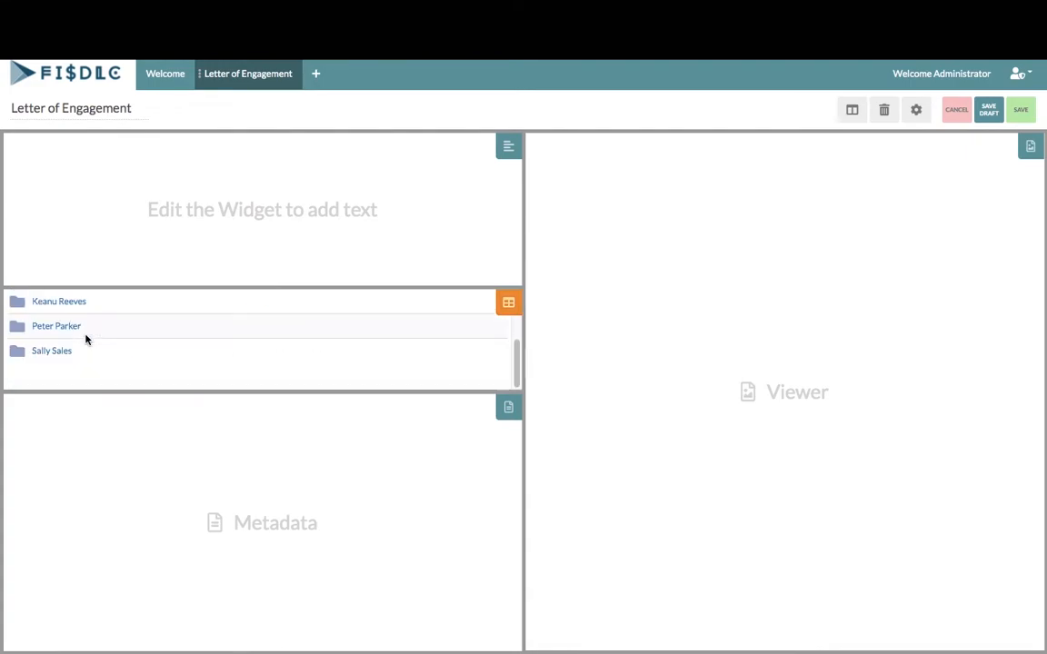
mouse_move(506, 307)
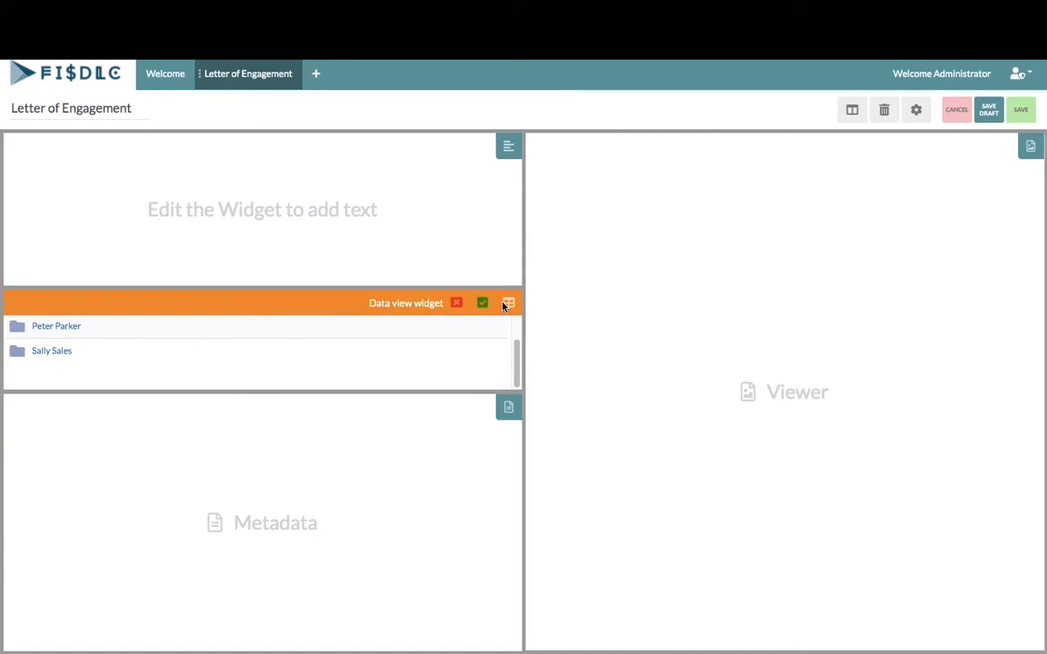
click(483, 305)
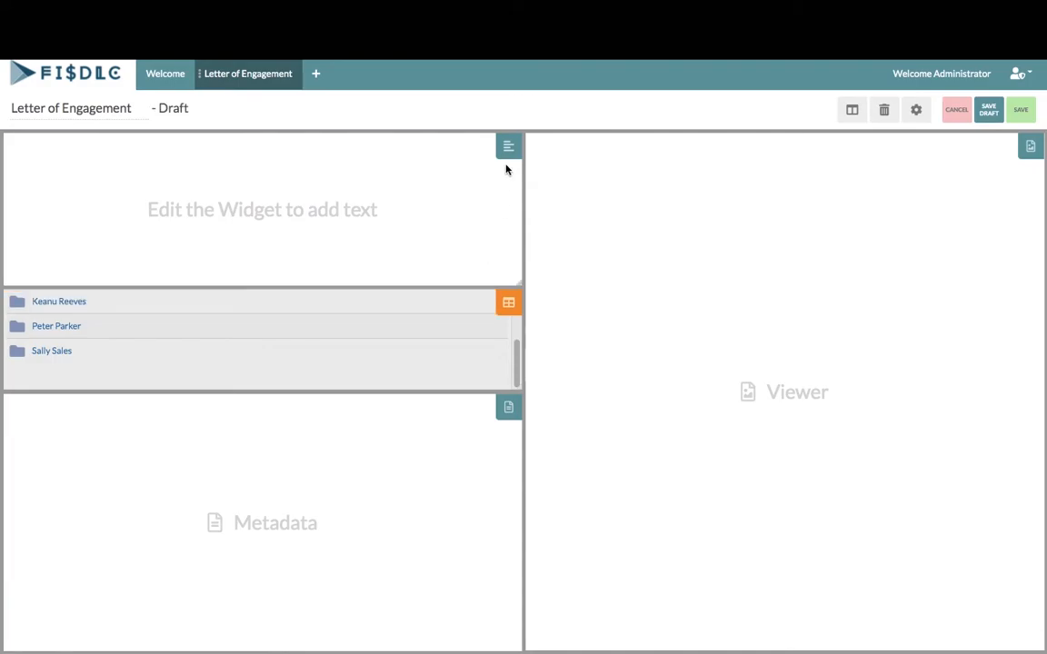
Set the text widget's horizontal and vertical padding to 36
mouse_move(507, 145)
click(456, 145)
click(261, 216)
key(BackSpace)
text(36)
click(216, 269)
key(BackSpace)
text(36)
Give the widget background colour rgba(17,93,100,0.63) and accept the change
scroll(217, 268, down, 2)
drag(172, 214, 36, 210)
text(rg)
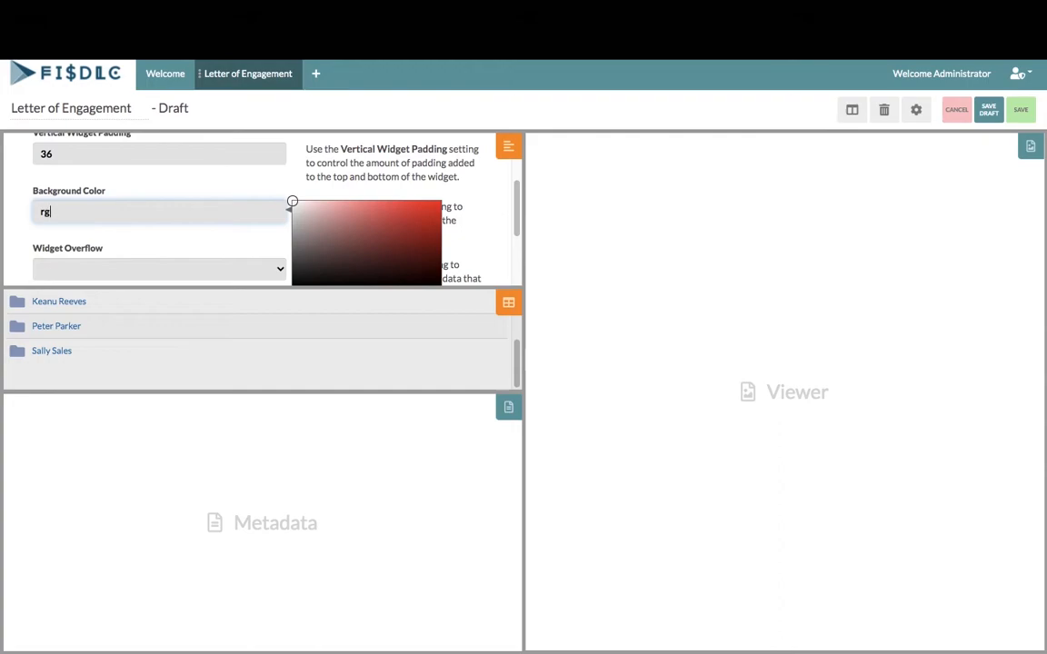
text(ba(17,93,100,0.63))
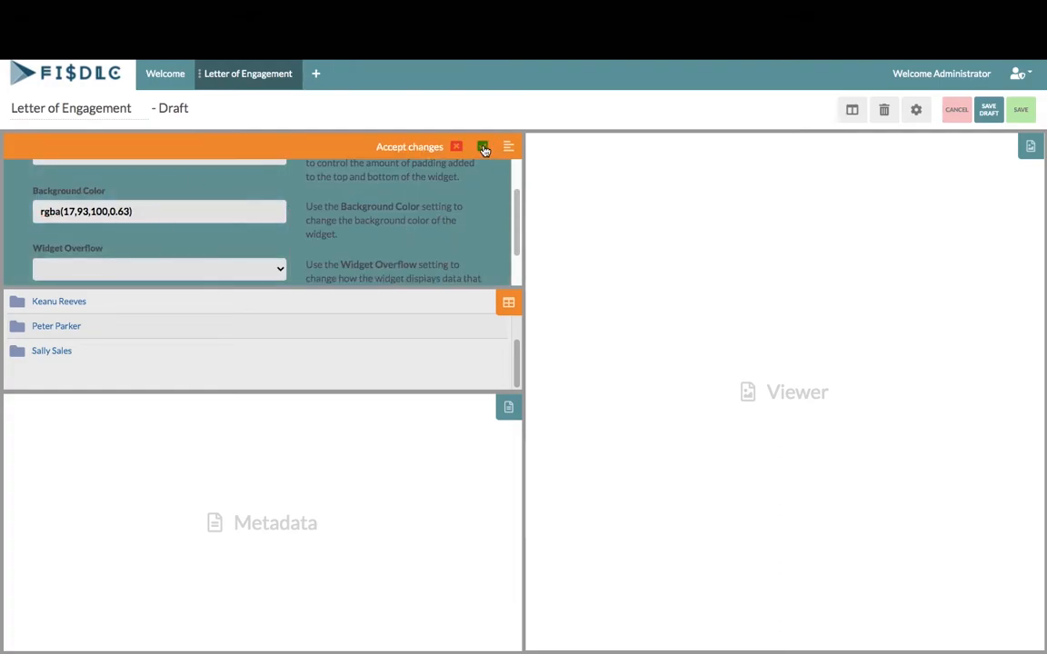
click(481, 146)
mouse_move(509, 145)
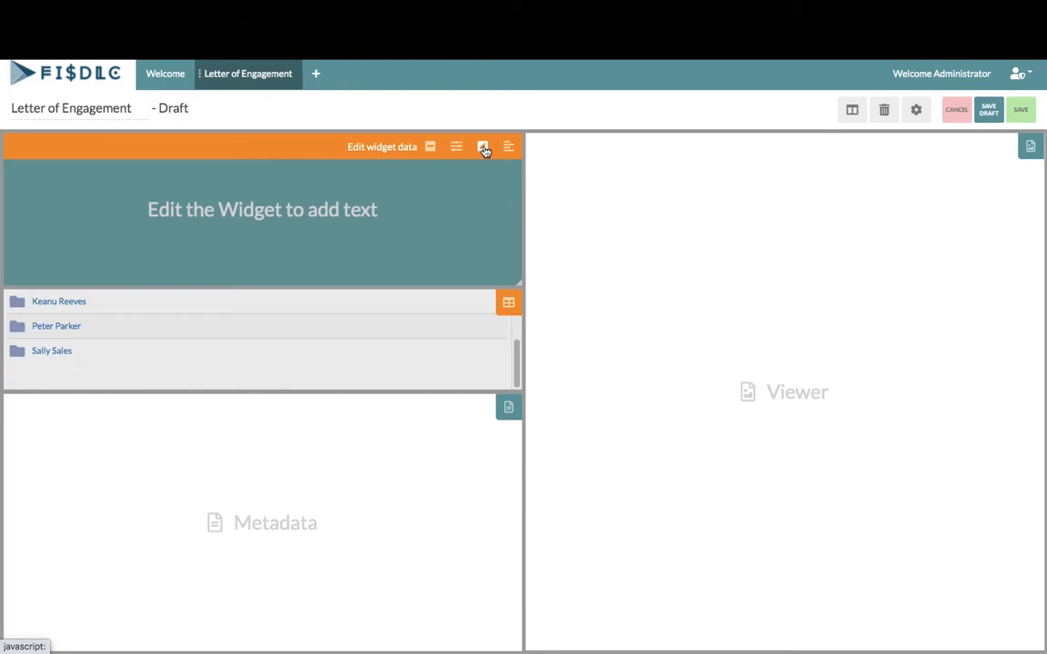
Paste the instruction paragraph into the Letter of Engagement text widget
click(483, 147)
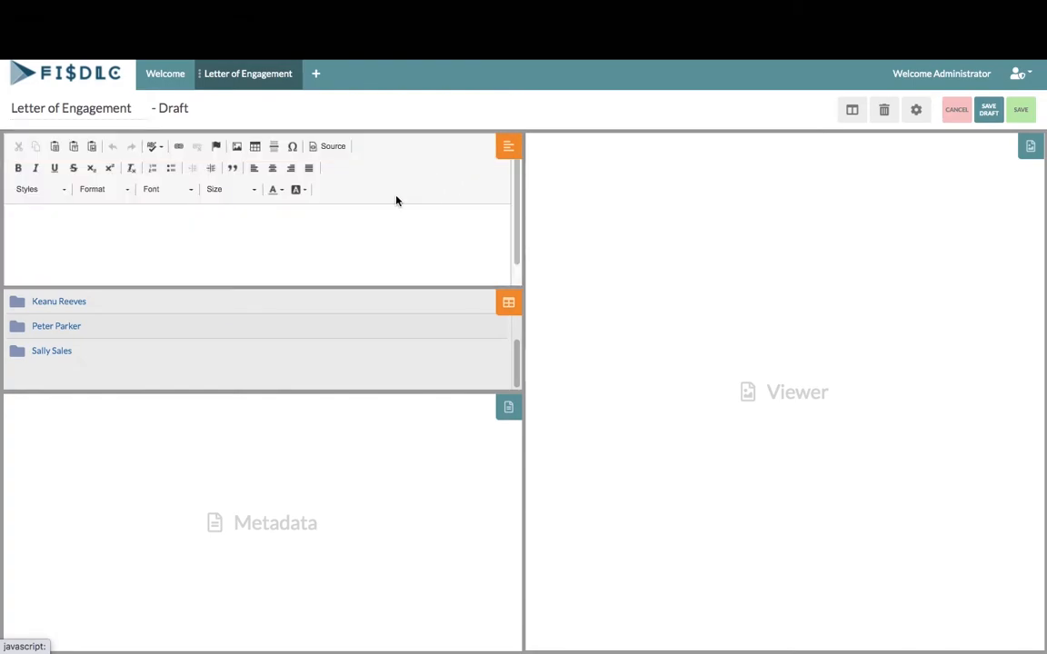
click(359, 218)
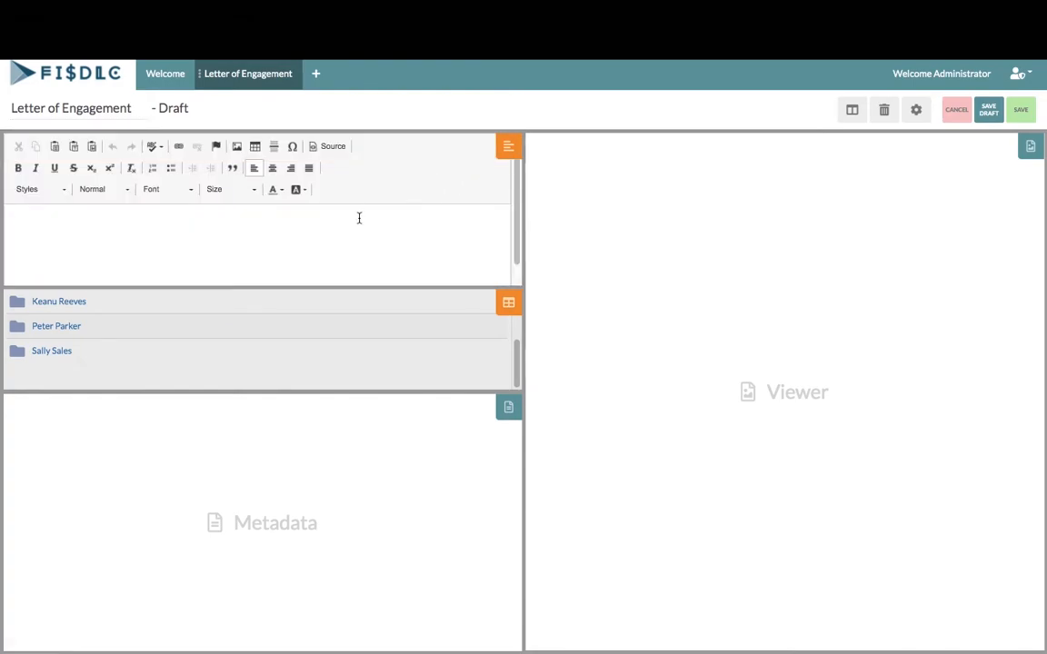
text(Please read and review the Letter of Engagement. If you'd like to add comments or changes, click on the co-author button to open up the document editor. When you are satisfied with the document, exit out of the editor, and submit your changes by once again selecting the co-author button. Keep in mind, this is a legally binding document.)
drag(369, 250, 42, 212)
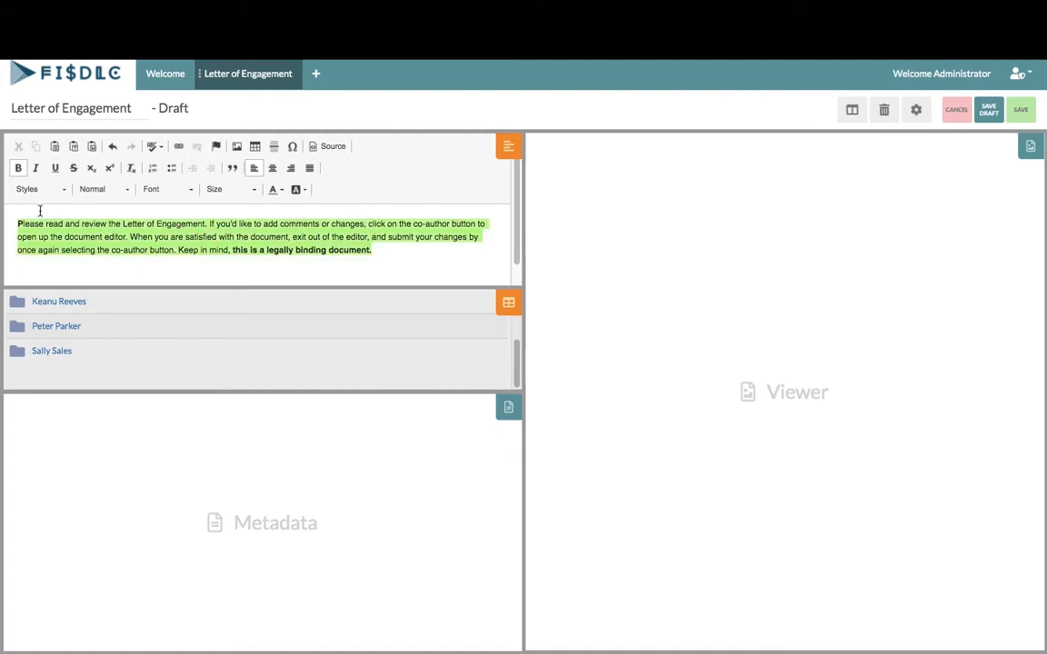
Format the paragraph as size 20 black Georgia
click(242, 193)
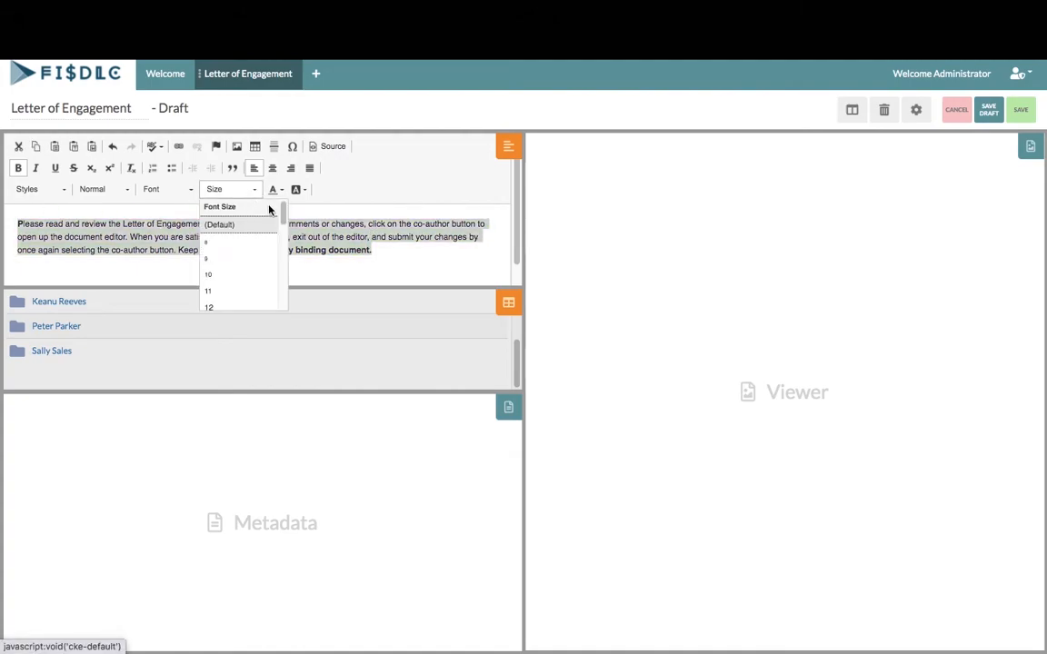
drag(284, 212, 283, 236)
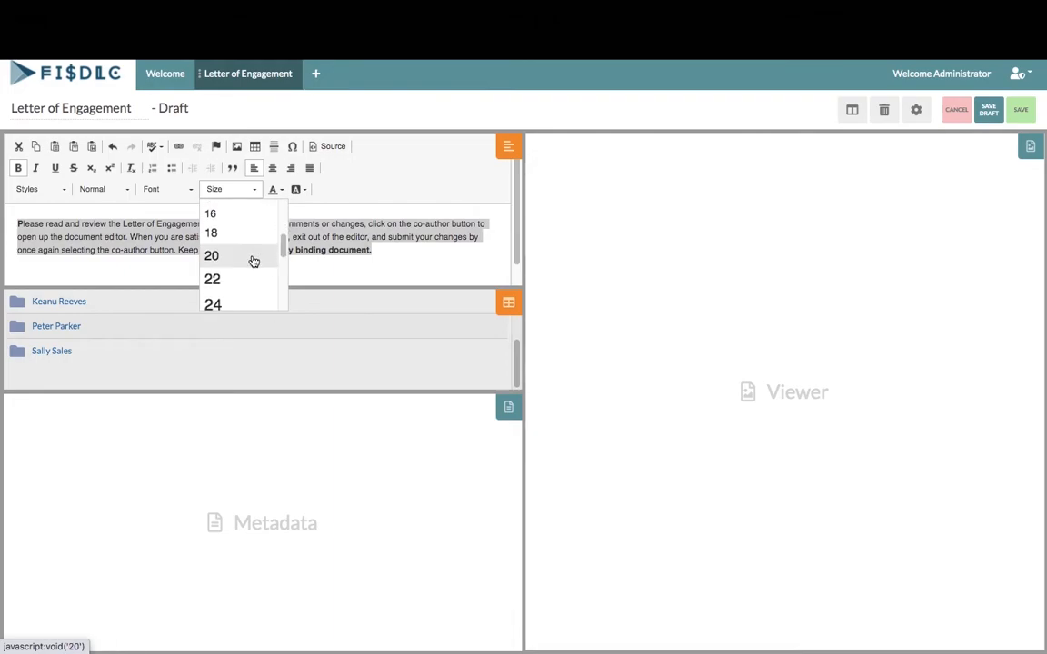
click(252, 259)
click(187, 191)
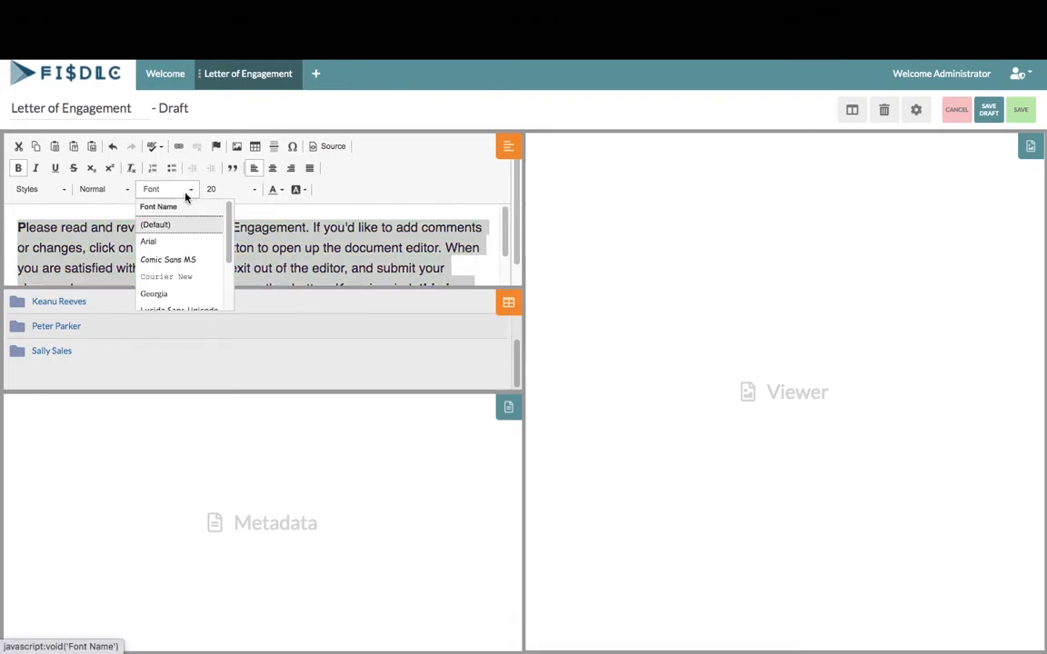
click(177, 294)
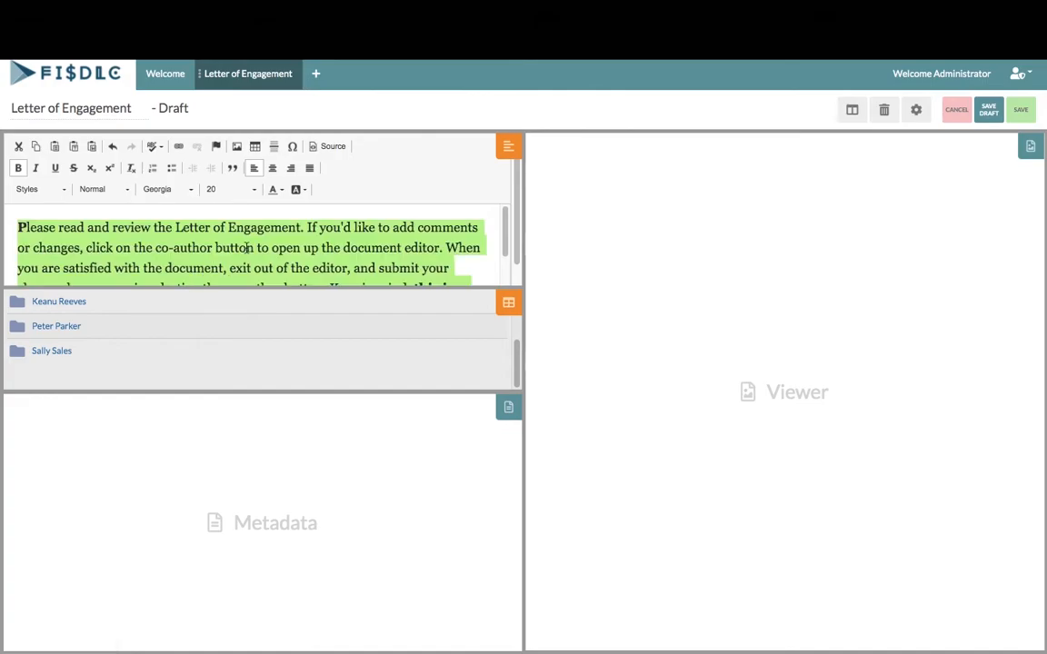
click(283, 190)
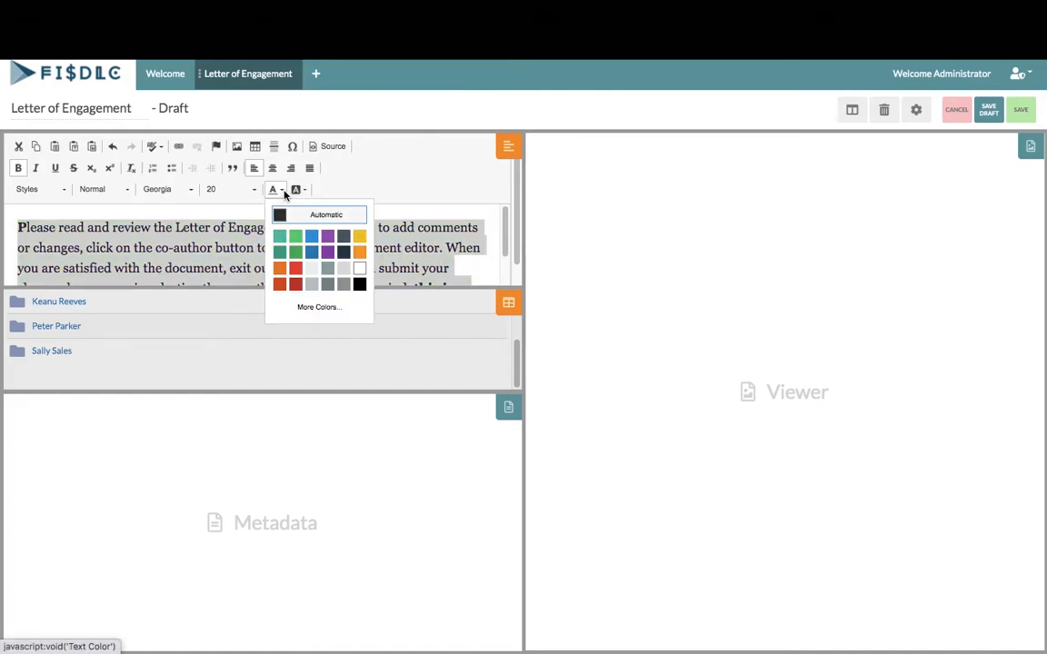
click(360, 284)
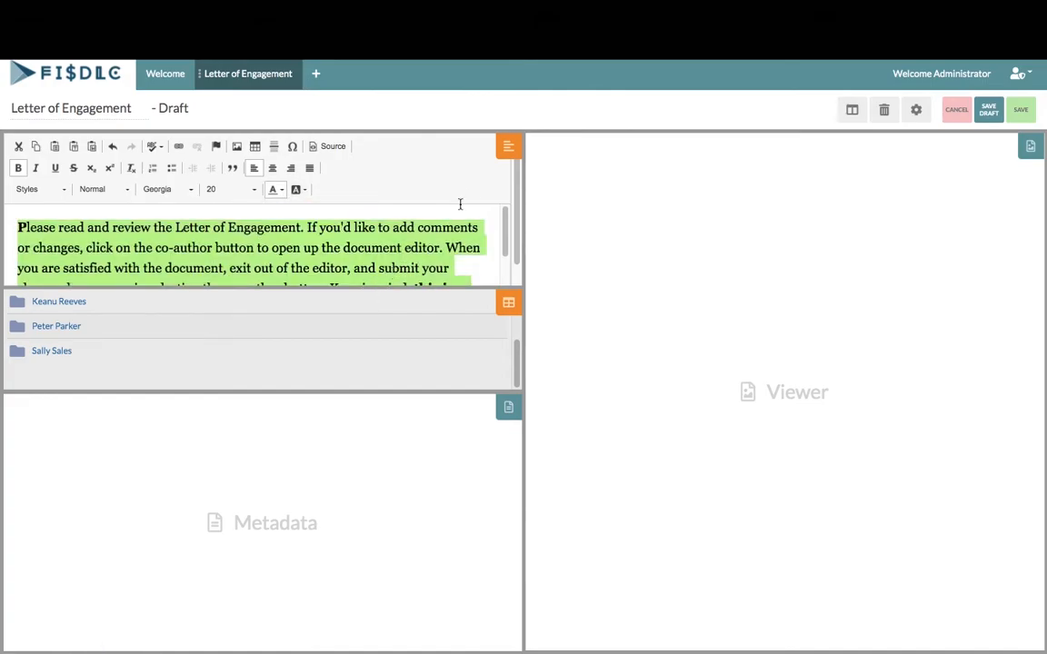
Accept the text, save the Letter of Engagement page, and start a new page
click(482, 147)
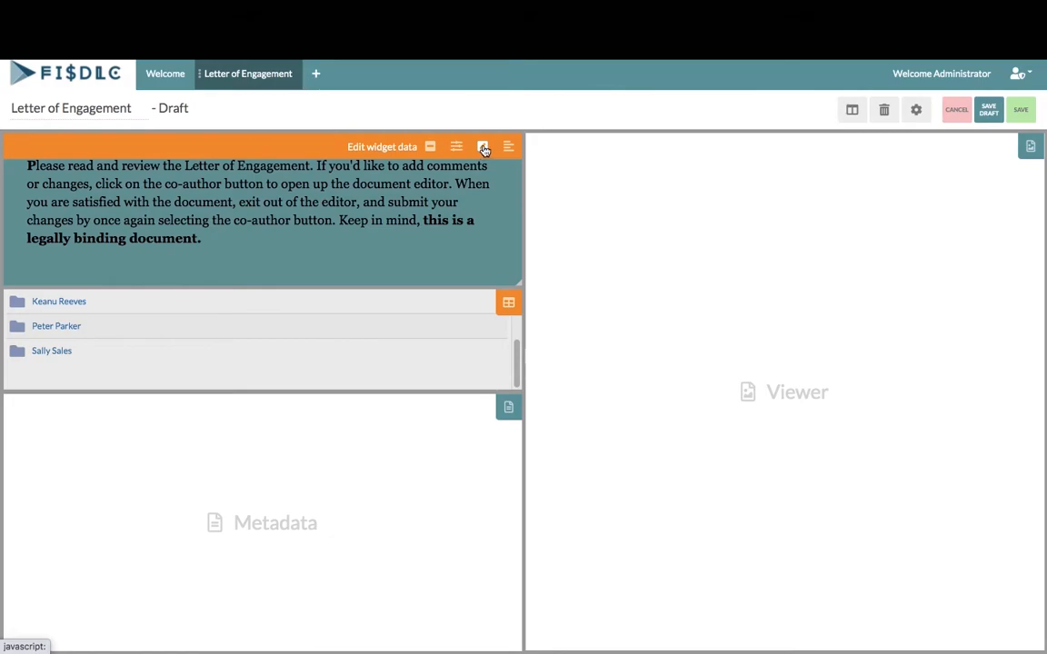
click(1021, 109)
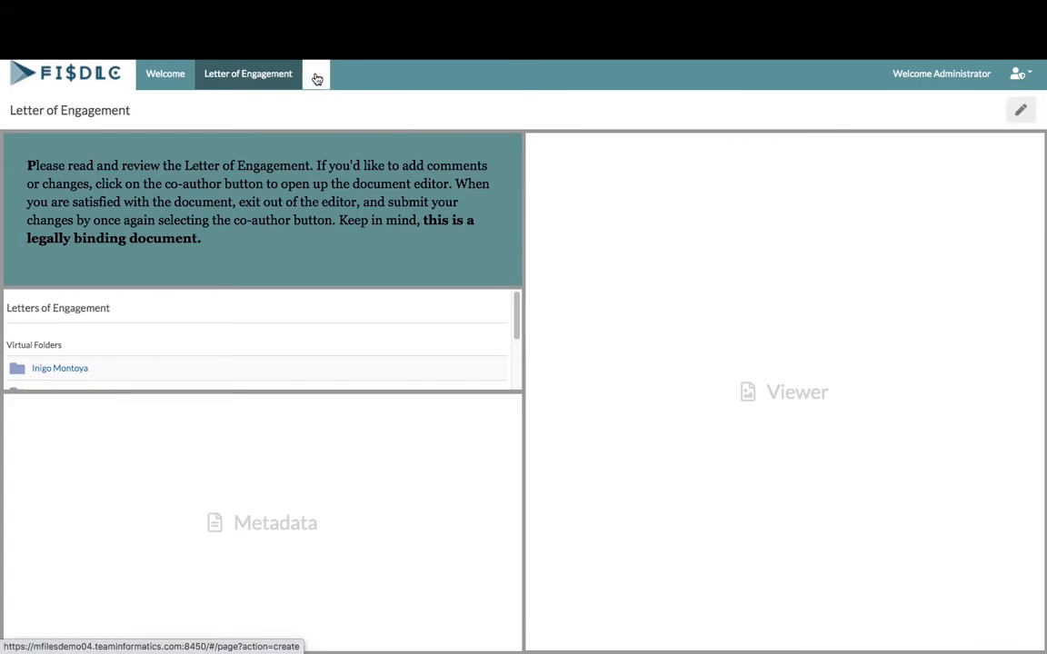
click(317, 79)
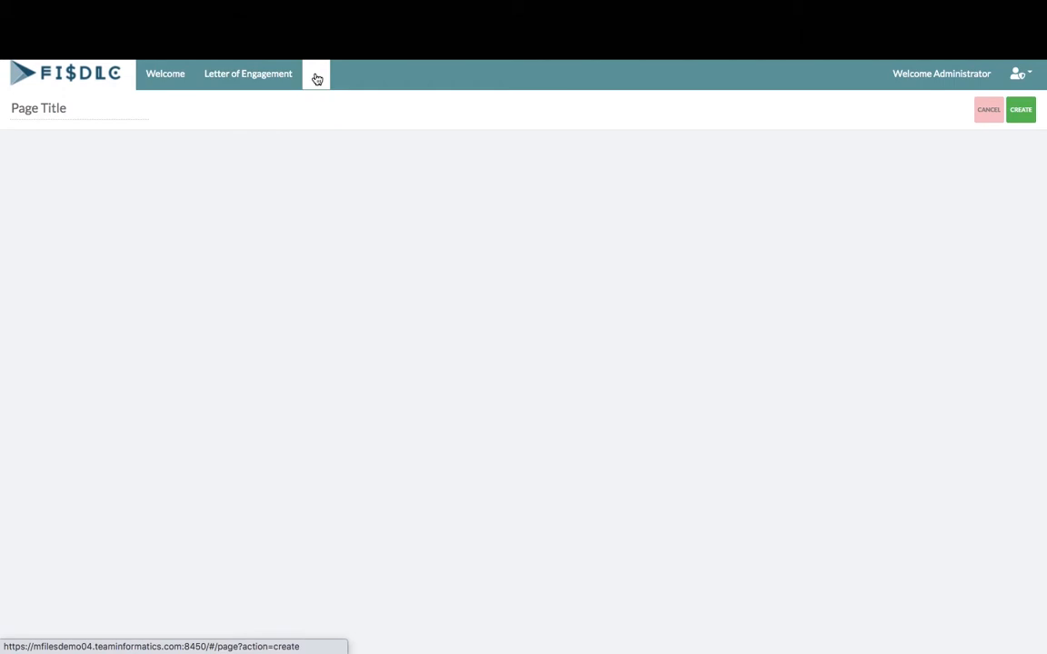
Create a page titled 'My Documents' and add a Data view widget
click(91, 107)
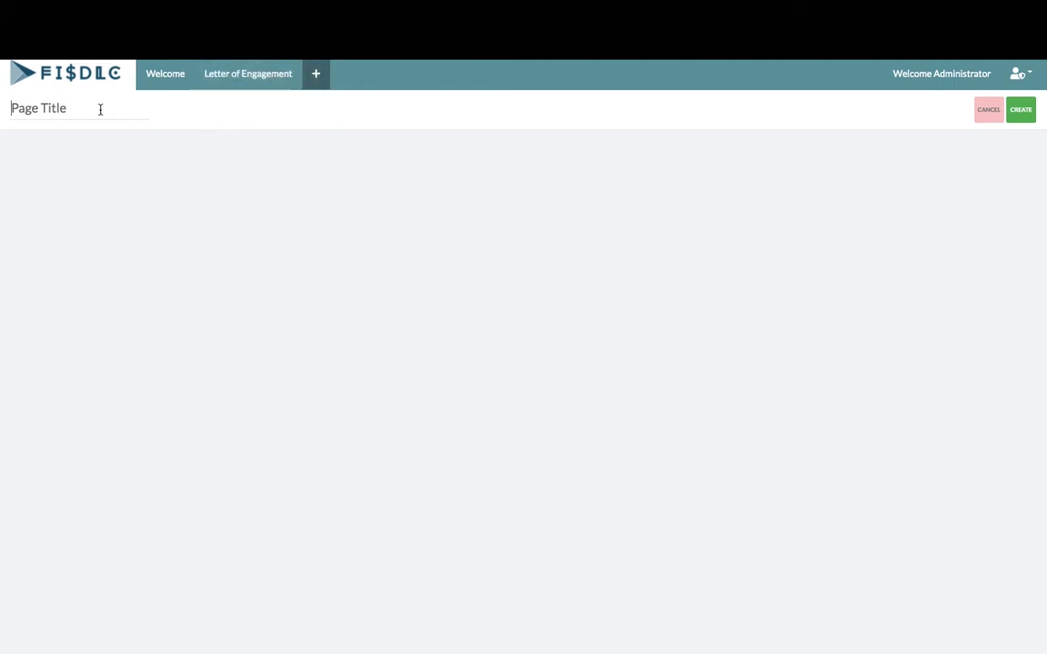
text(My Documents)
click(1020, 110)
click(851, 109)
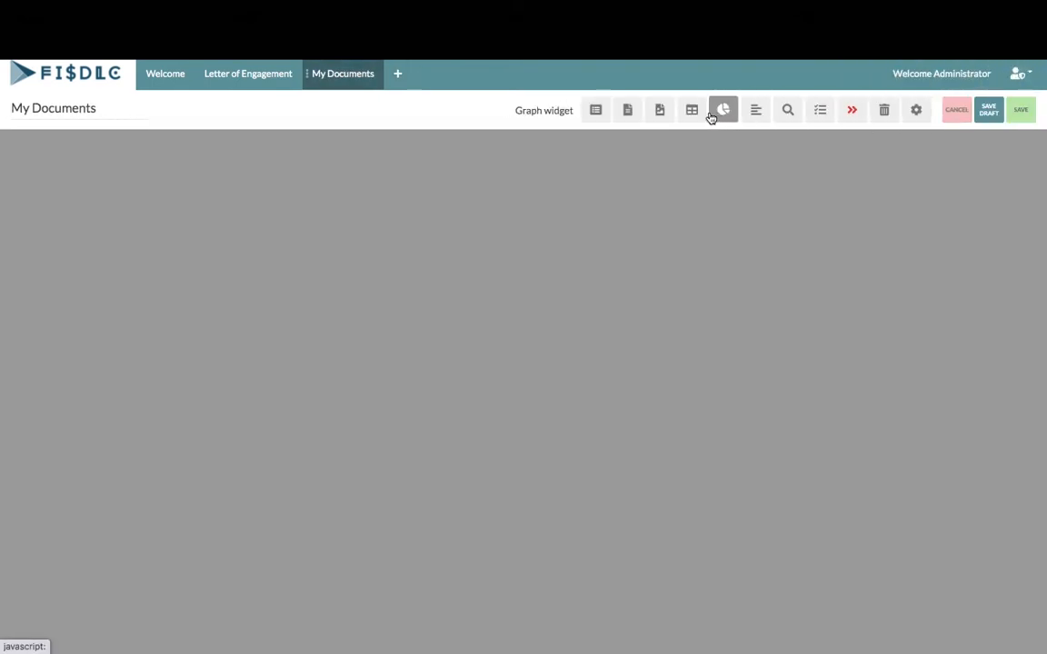
click(693, 110)
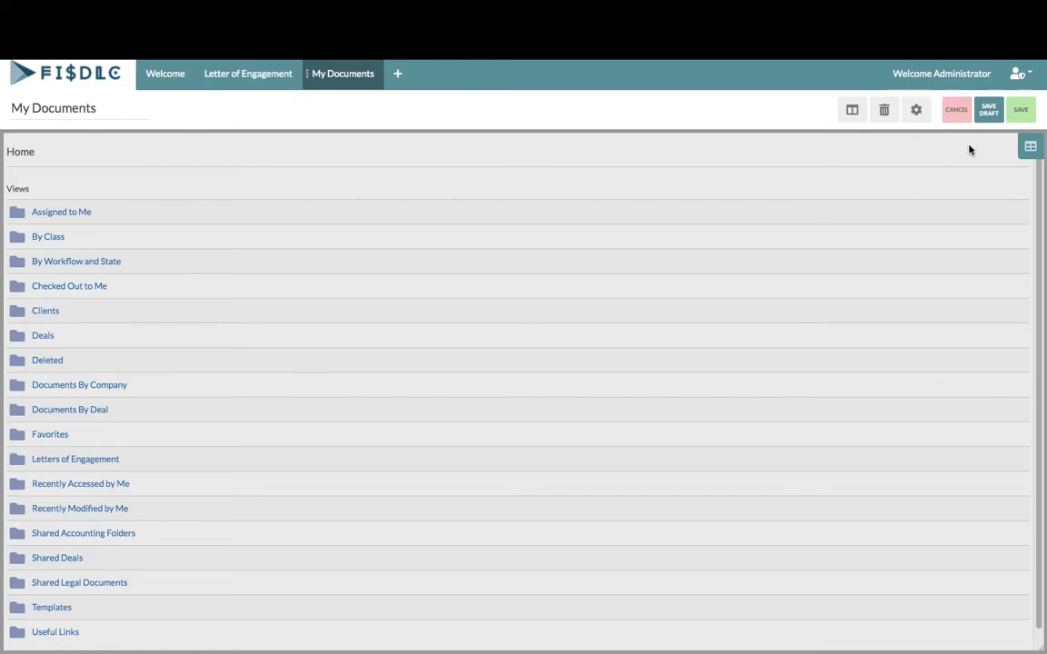
Make the widget start at Shared Accounting Folders and save the My Documents page
mouse_move(1031, 146)
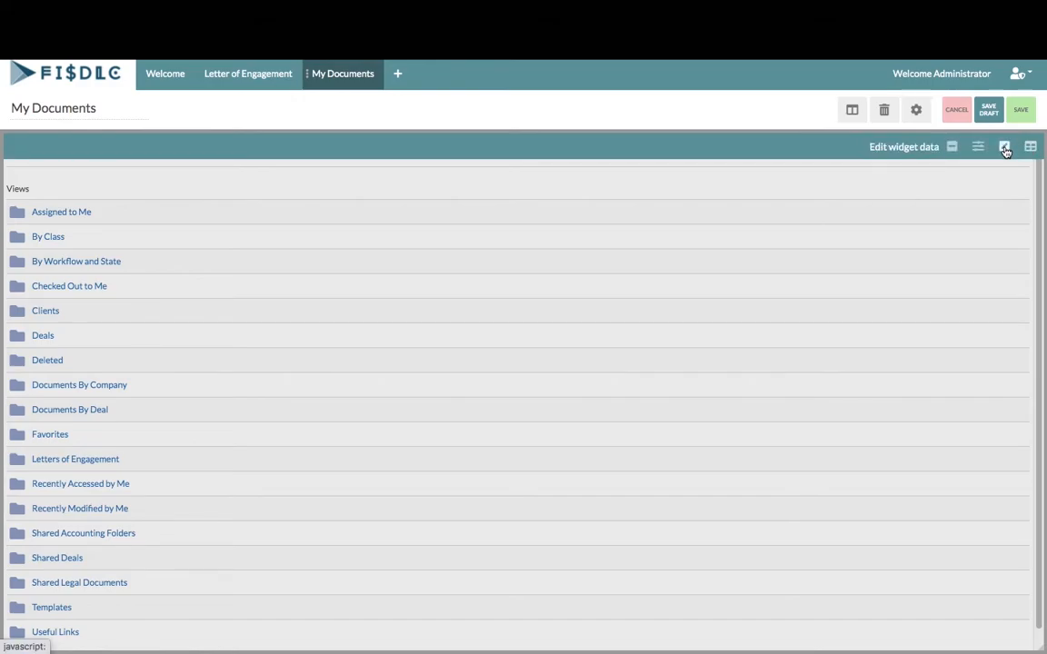
click(1004, 147)
click(1005, 149)
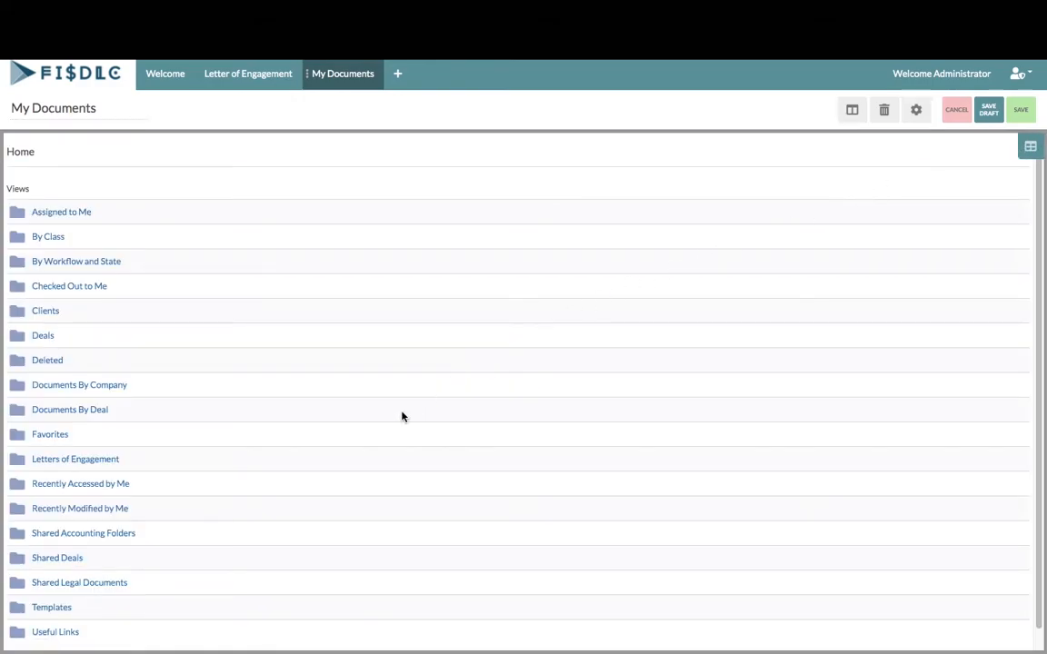
click(124, 536)
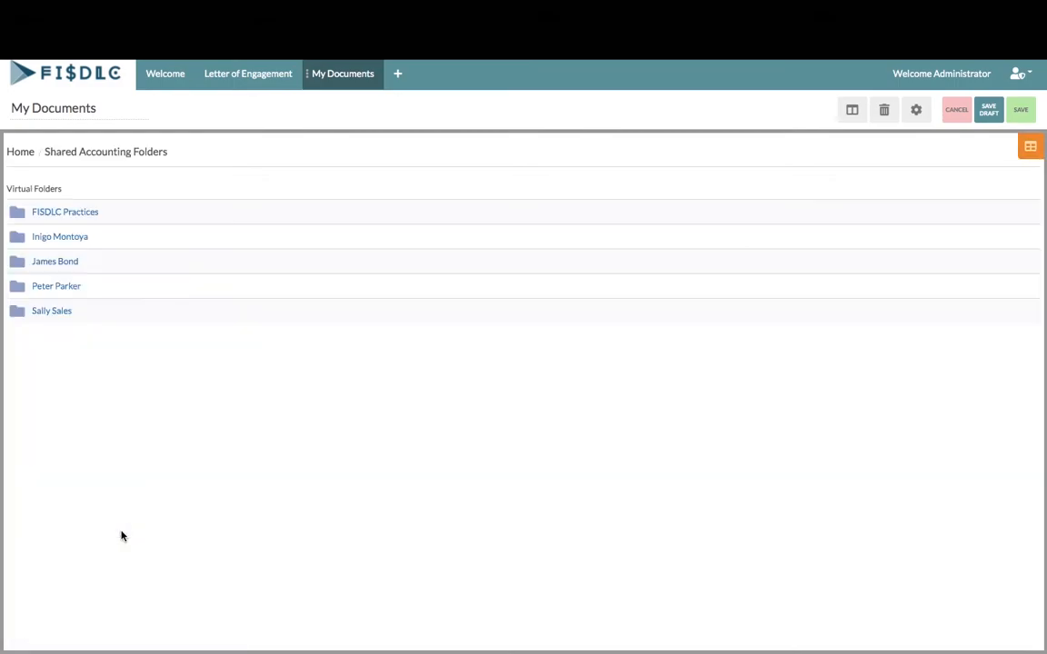
click(1004, 147)
click(1005, 148)
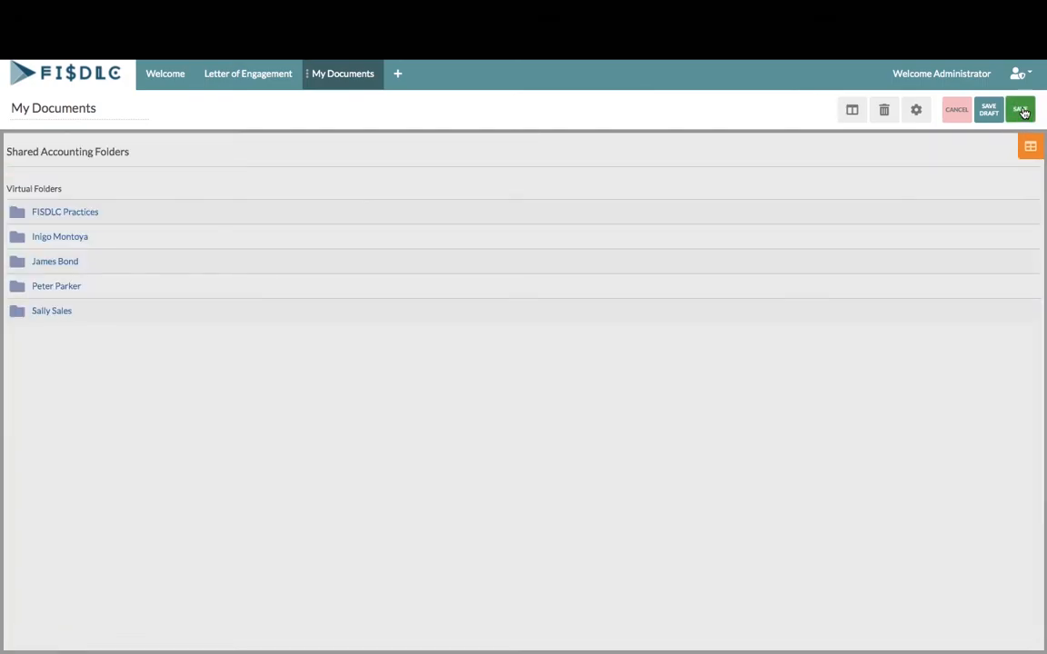
click(1021, 110)
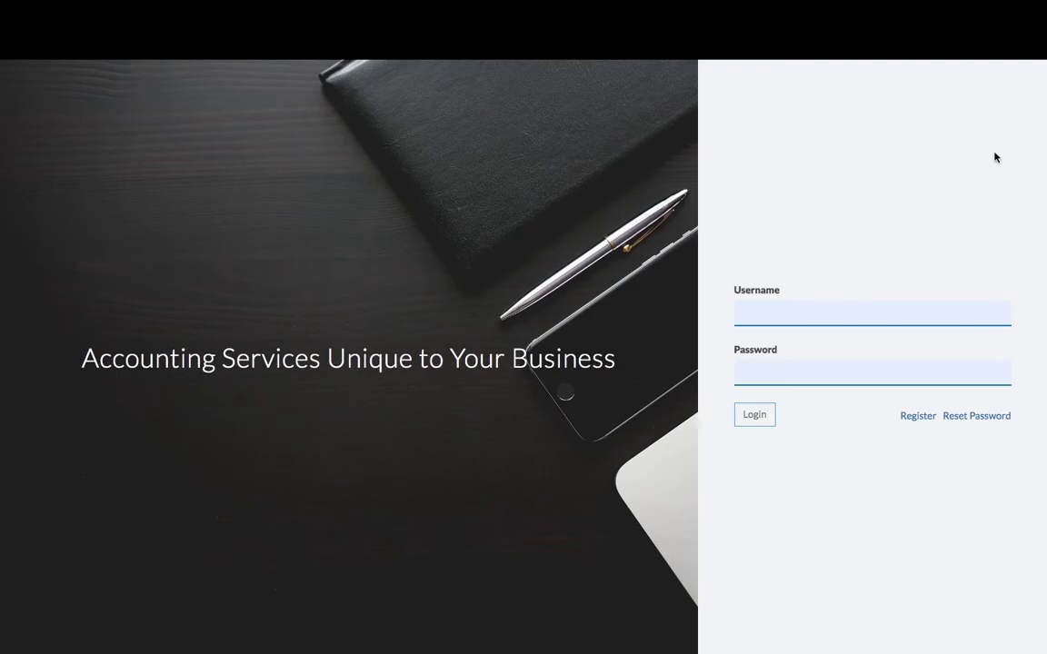
Sign in as the client using the saved username suggestion and the account password
click(745, 308)
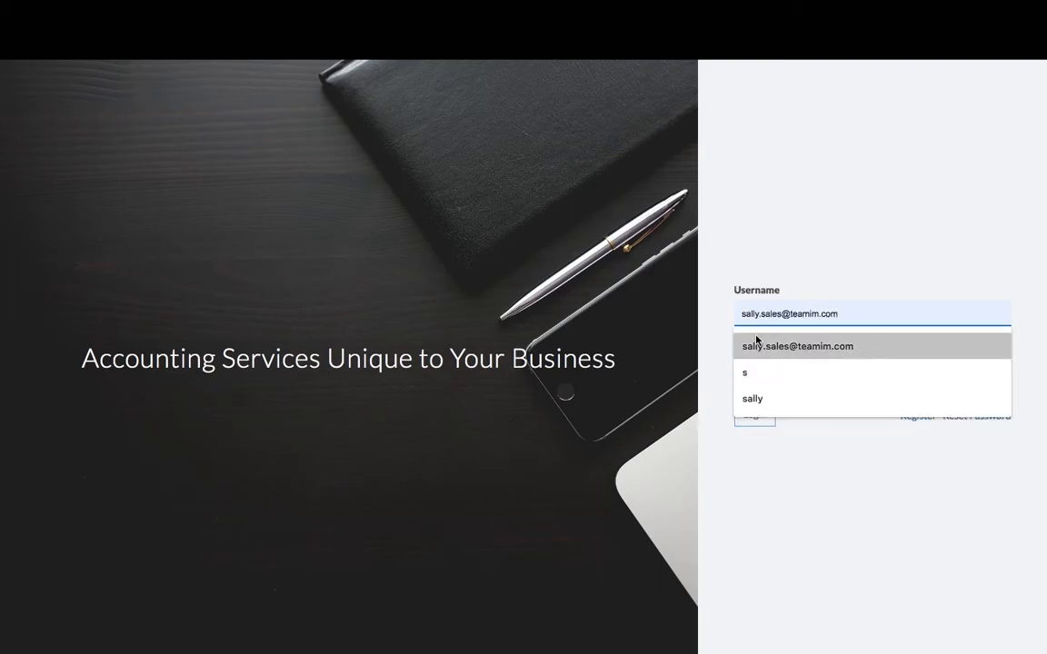
click(756, 342)
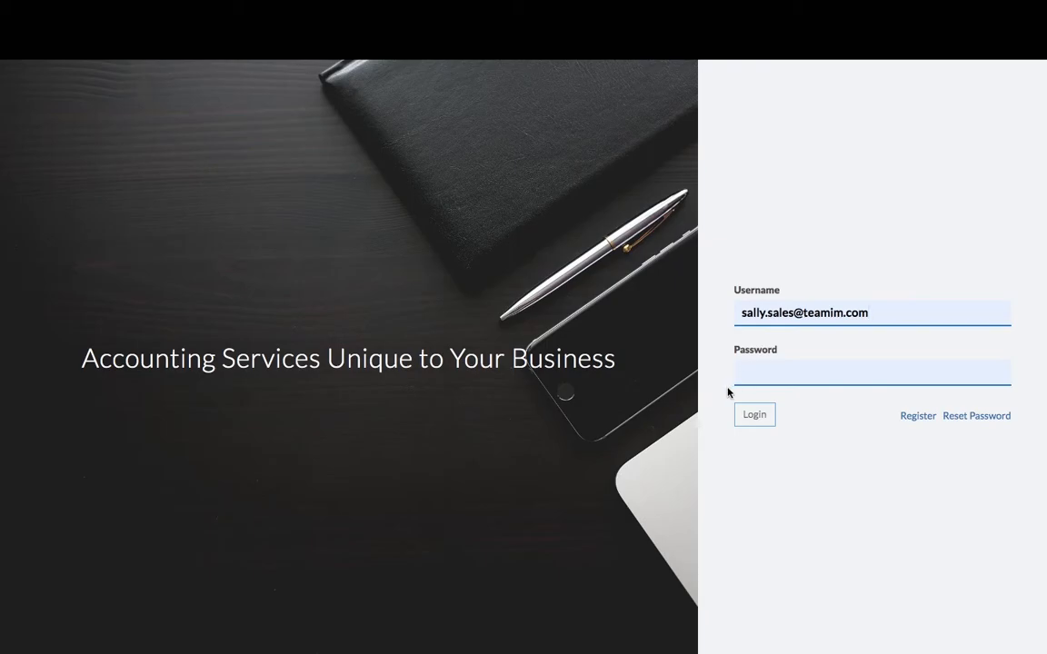
text(••••••••)
click(753, 419)
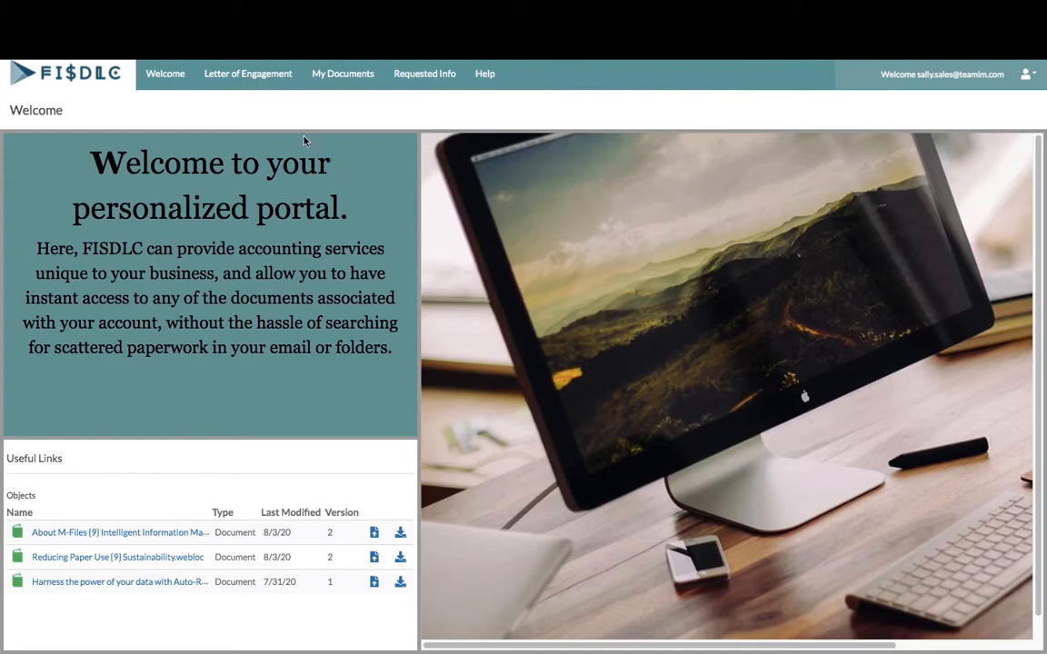
Review the engagement letter PDF in the client's Letter of Engagement folder, then open My Documents
click(243, 78)
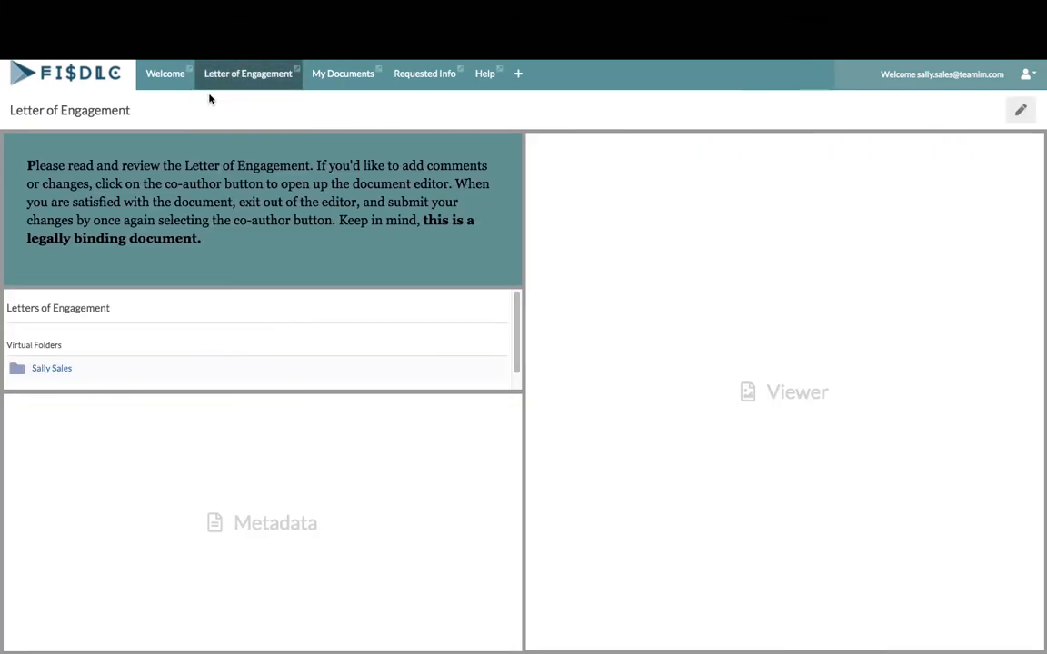
click(54, 369)
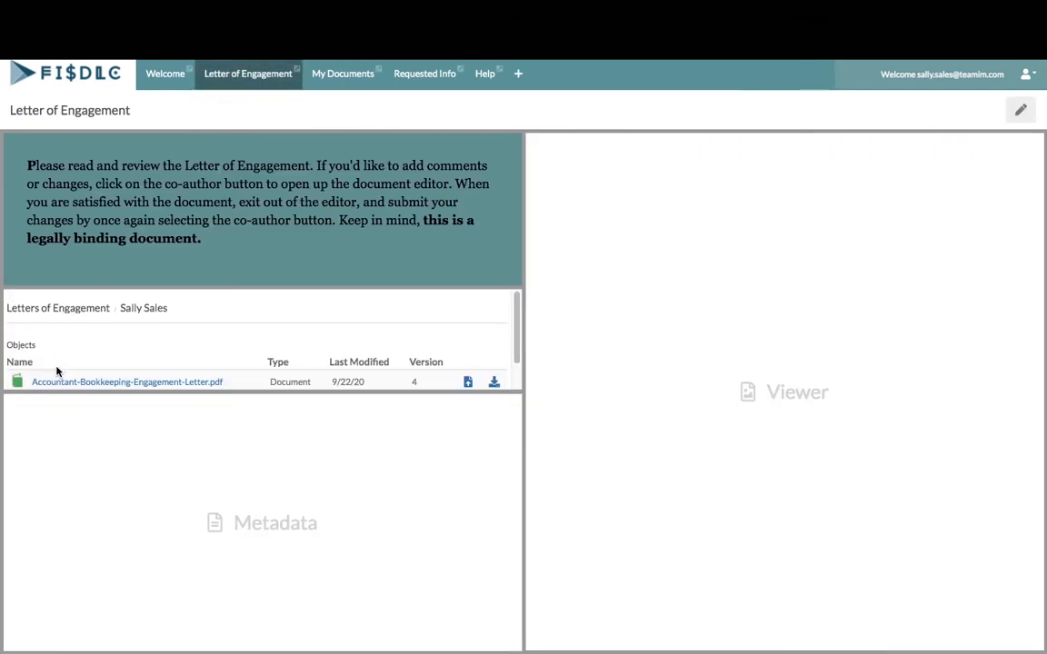
click(70, 381)
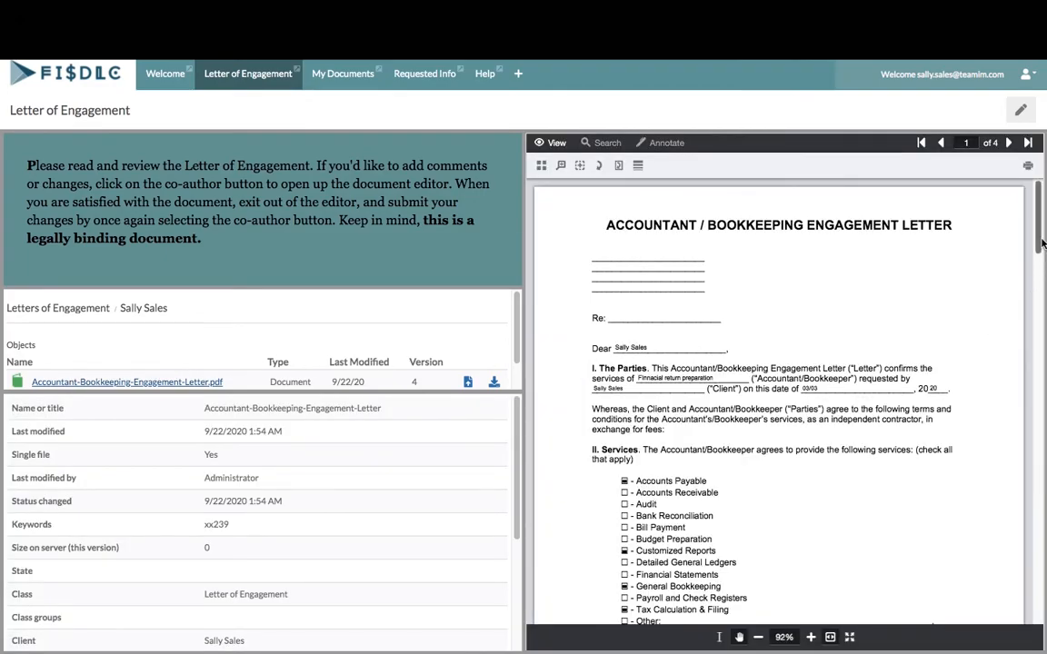
mouse_move(1041, 245)
mouse_down()
mouse_move(1045, 400)
mouse_move(1045, 239)
mouse_up()
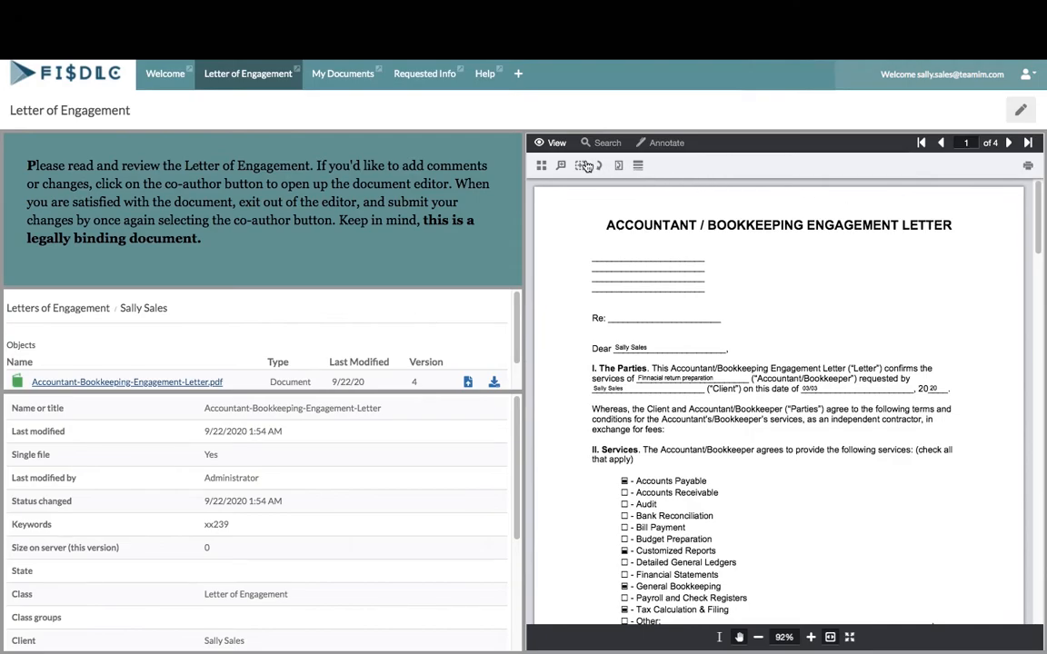
click(324, 80)
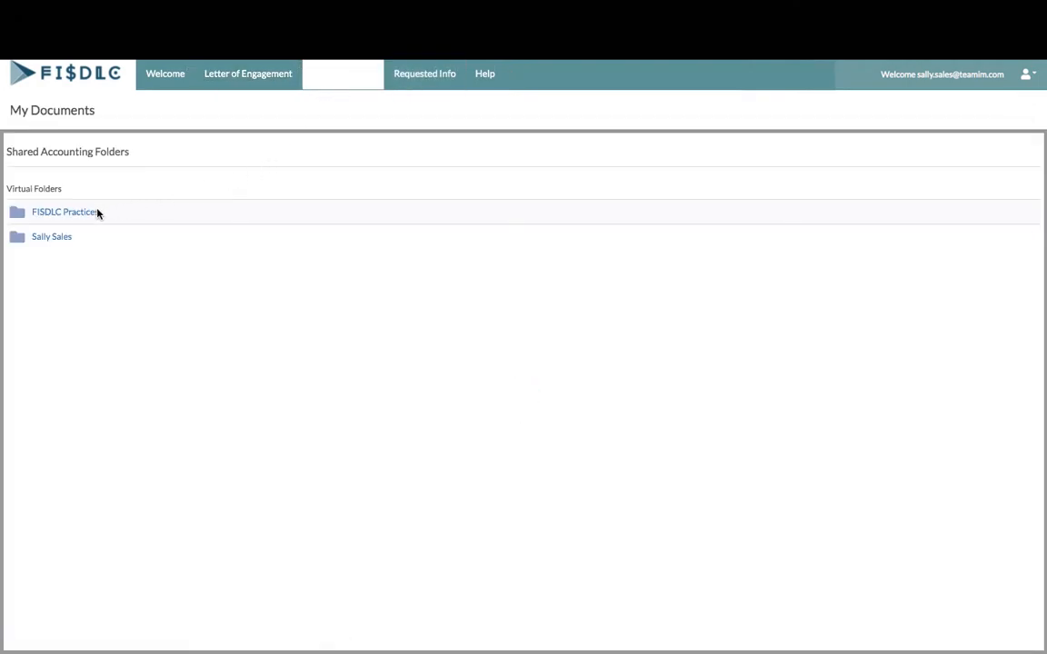
click(95, 212)
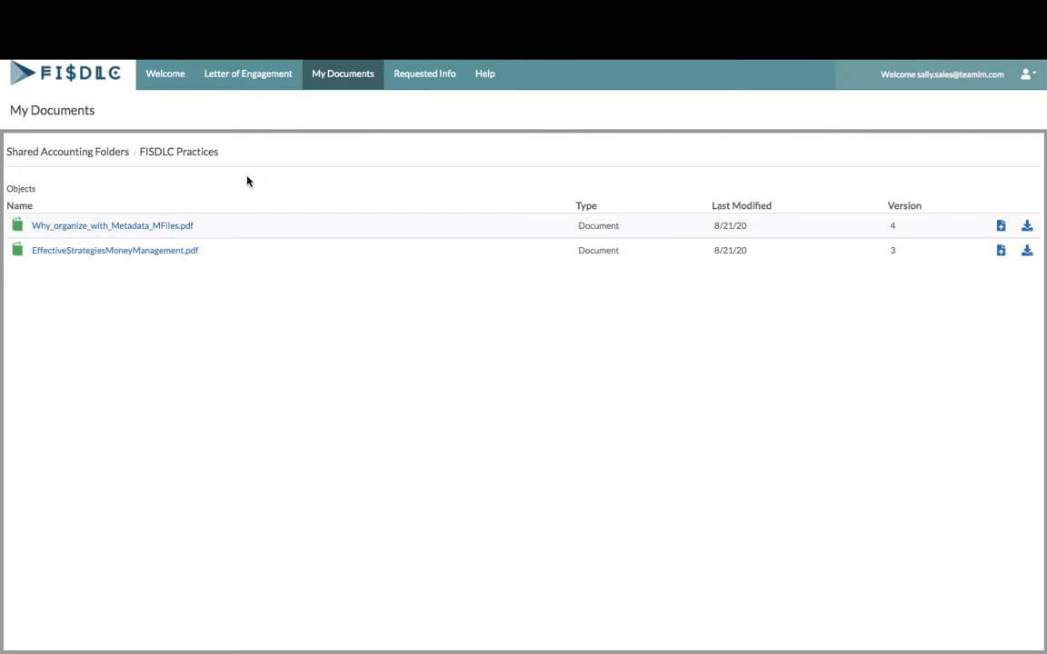
click(65, 157)
click(56, 237)
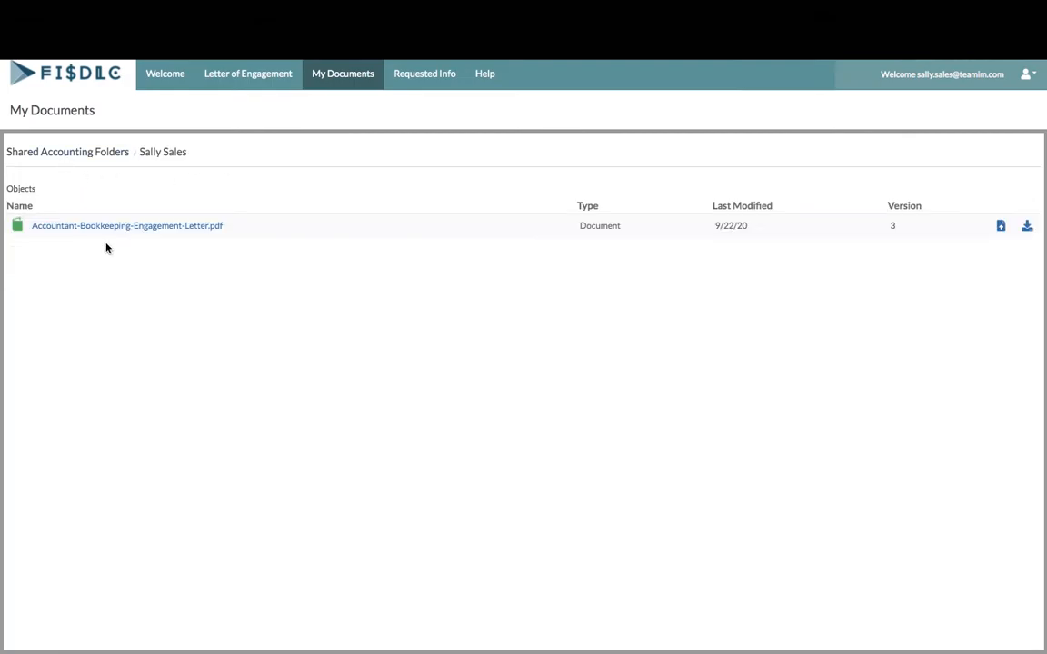
click(127, 228)
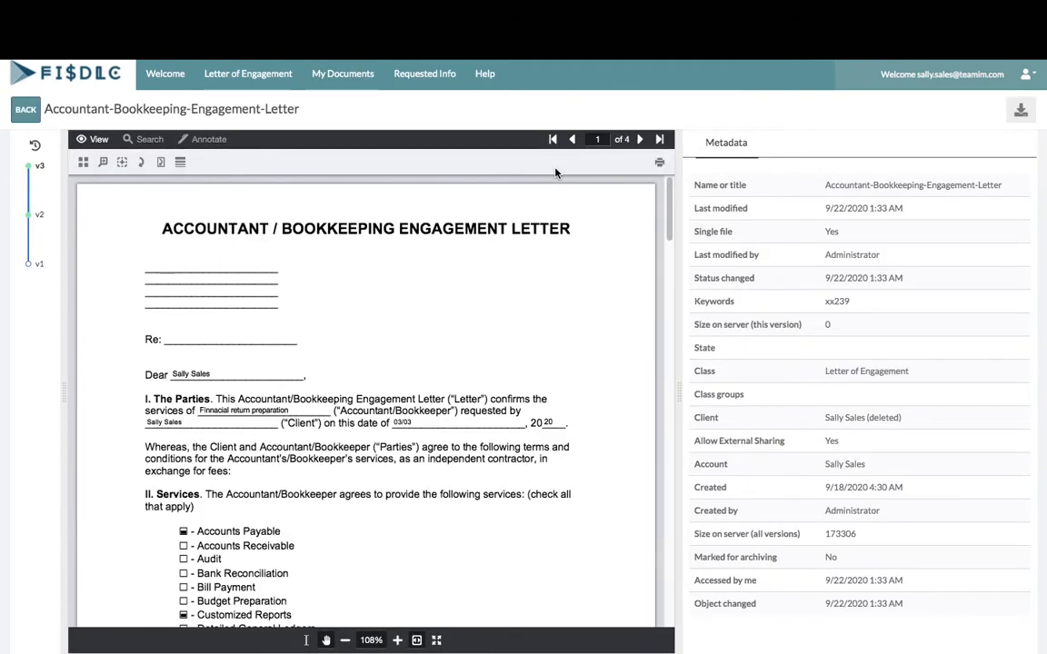
mouse_move(668, 194)
mouse_down()
mouse_move(665, 257)
mouse_move(668, 187)
mouse_up()
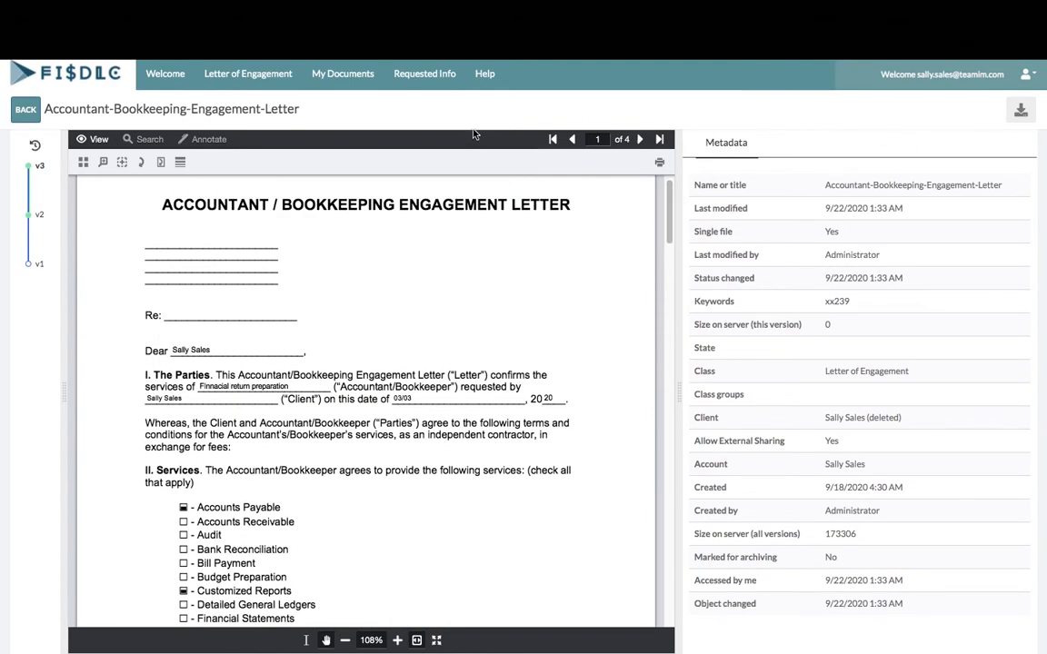
click(27, 109)
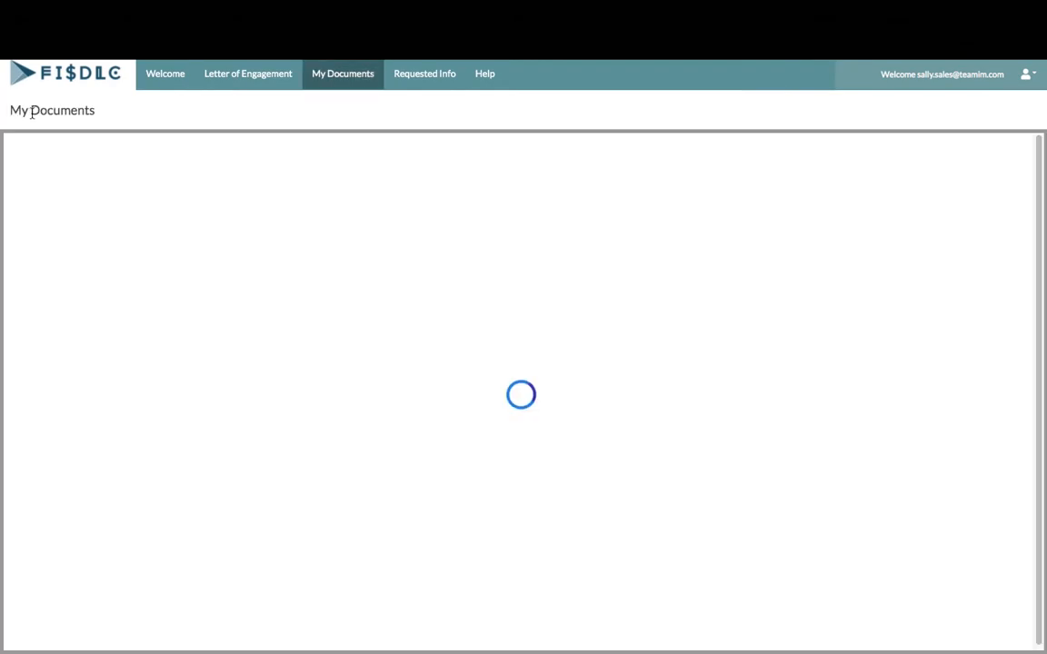
click(426, 76)
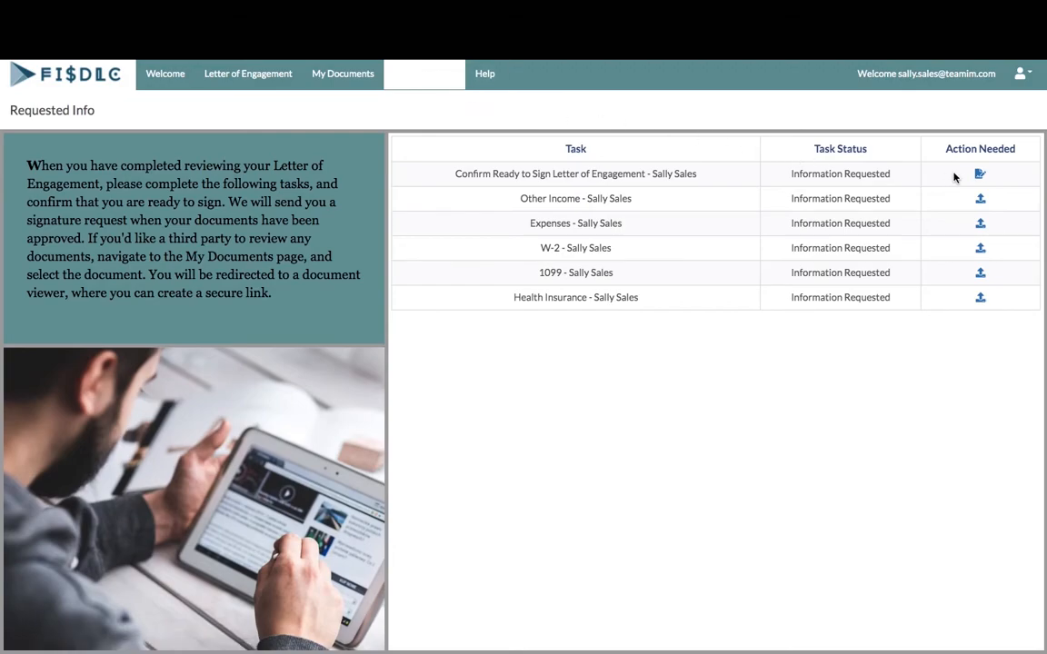
Mark the engagement letter as reviewed and submit f1040.pdf for Other Income
click(979, 174)
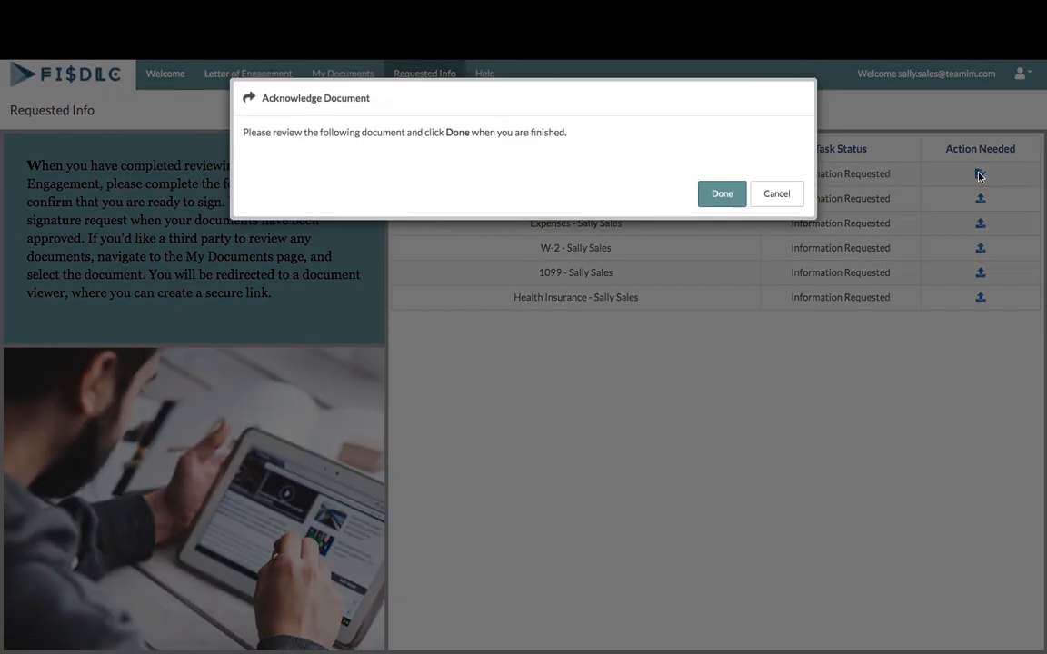
click(723, 196)
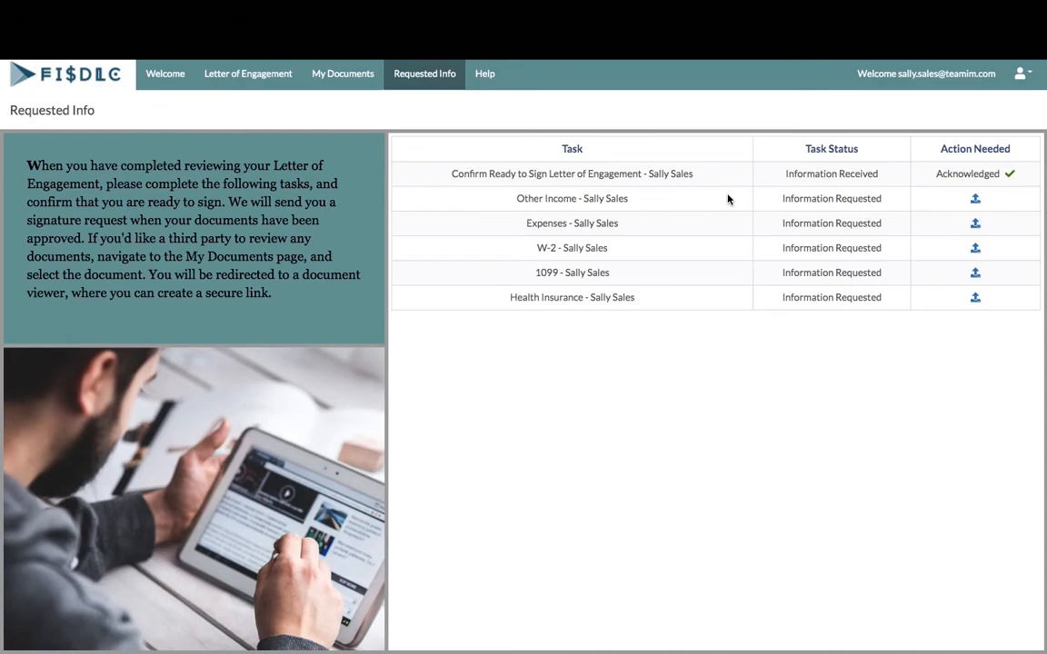
click(976, 200)
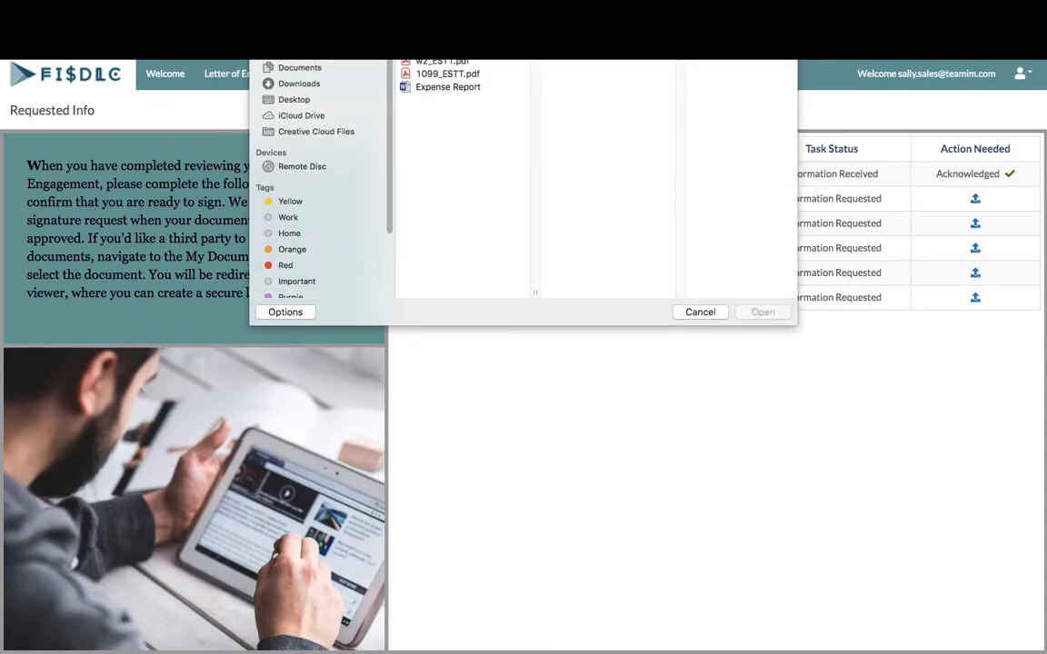
click(762, 312)
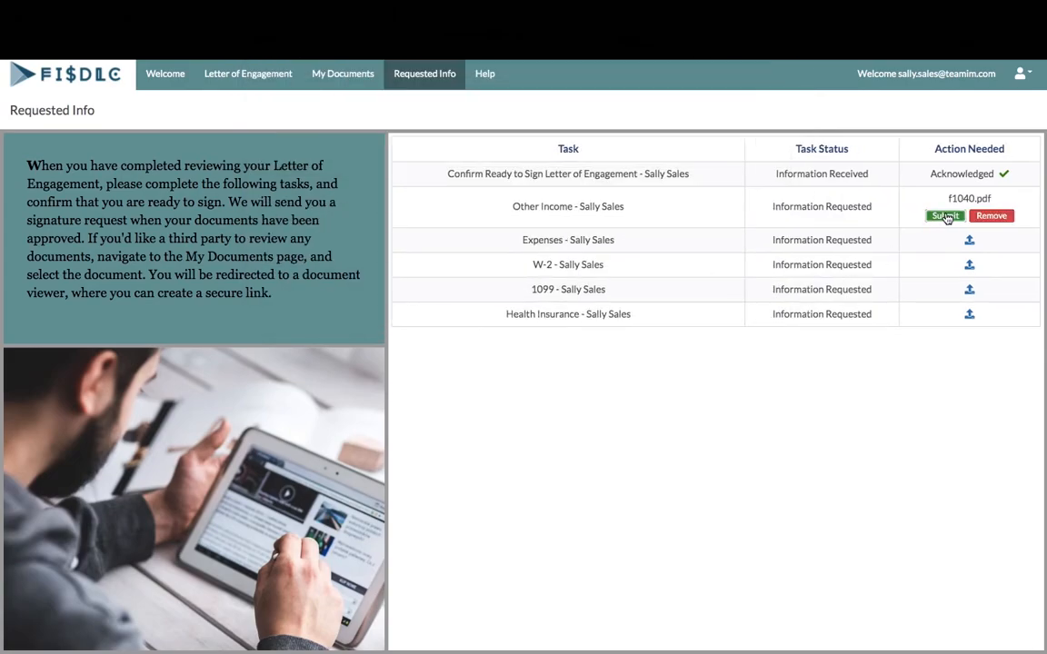
click(945, 217)
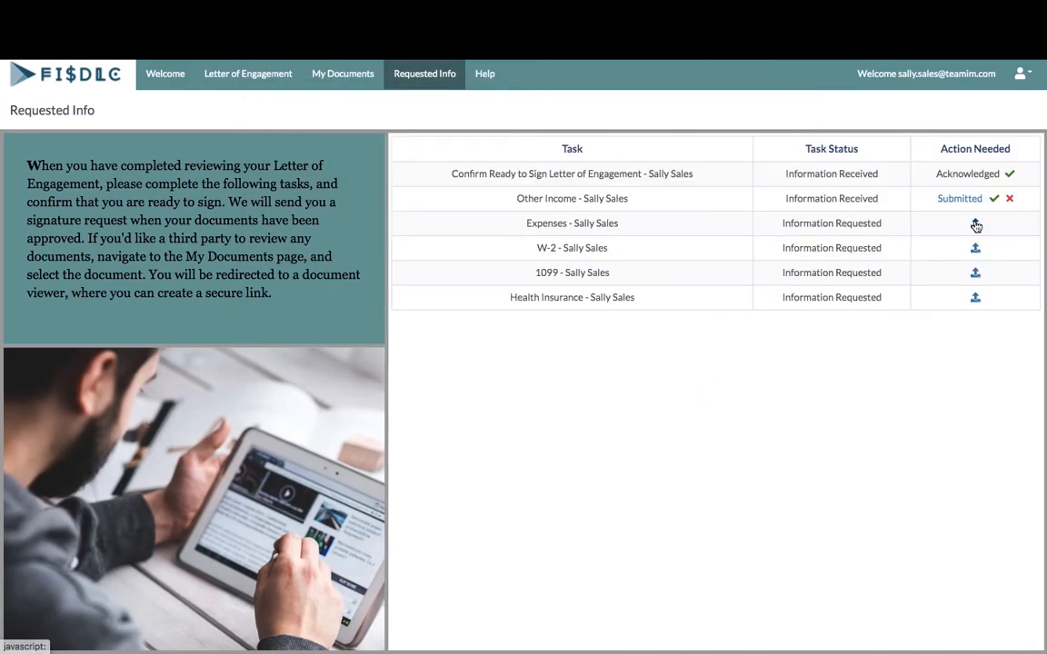
Submit Expense Report.docx for Expenses and w2_ESTT.pdf for the W-2 task
click(975, 226)
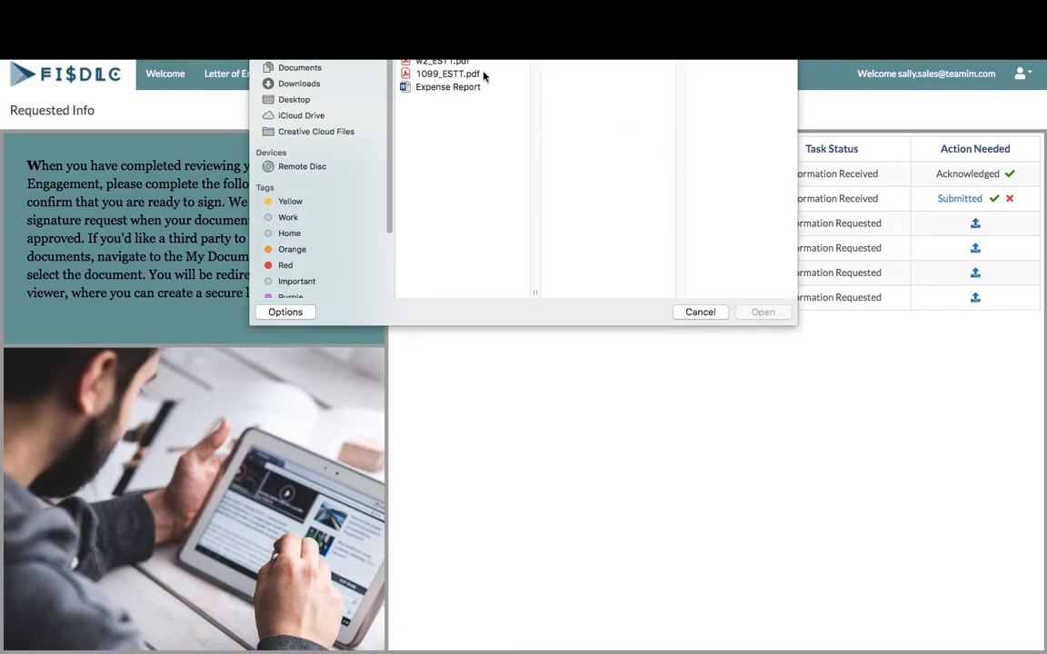
click(454, 87)
click(763, 311)
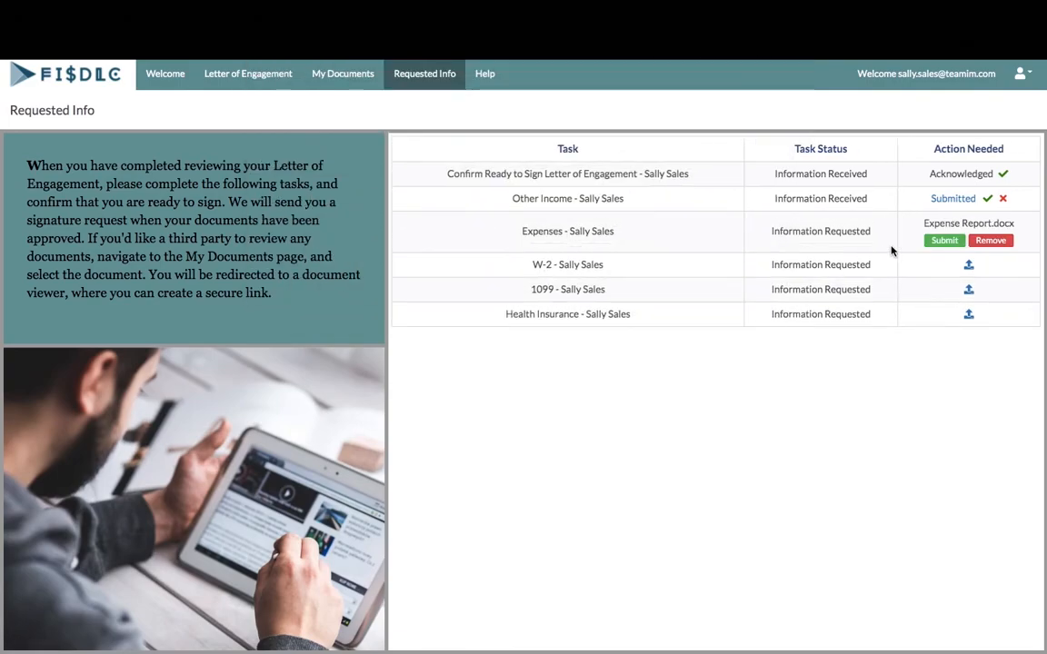
click(936, 241)
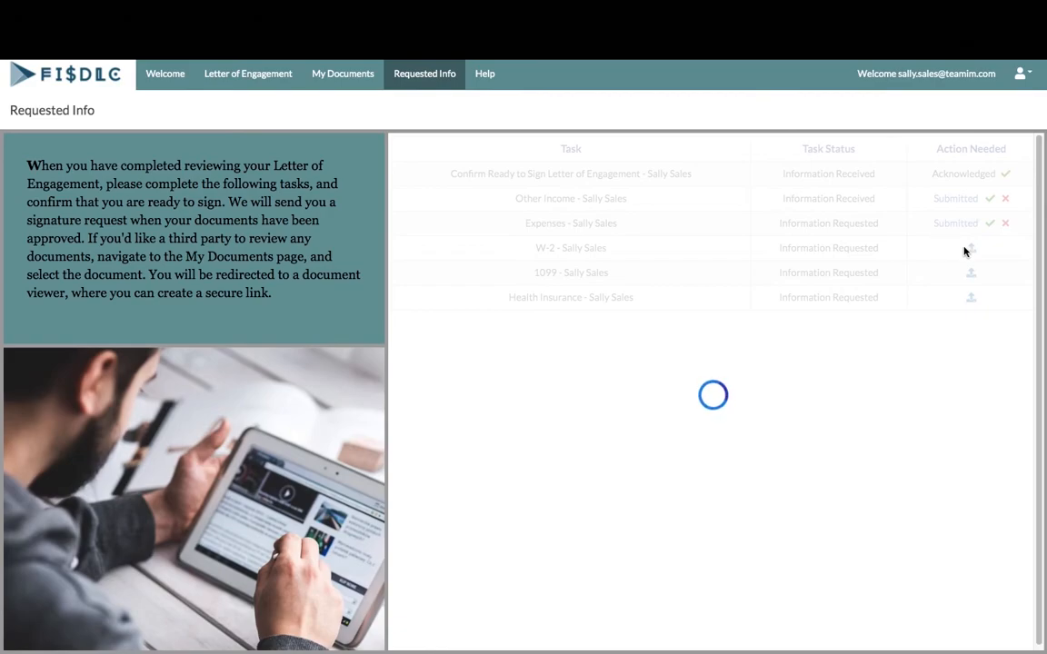
click(975, 247)
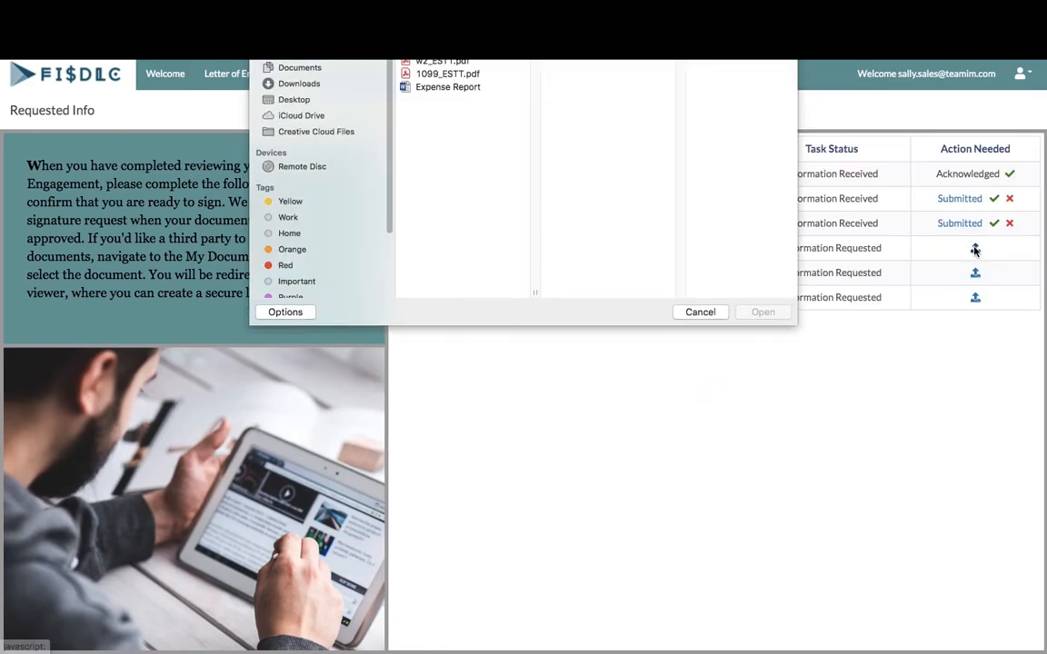
click(446, 61)
click(762, 312)
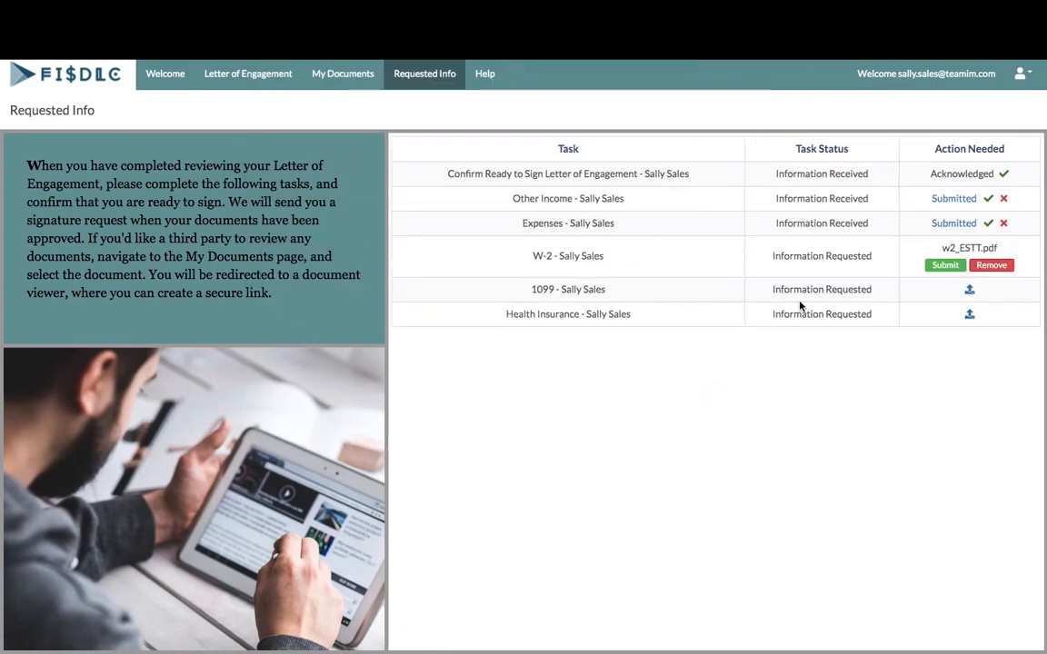
click(941, 265)
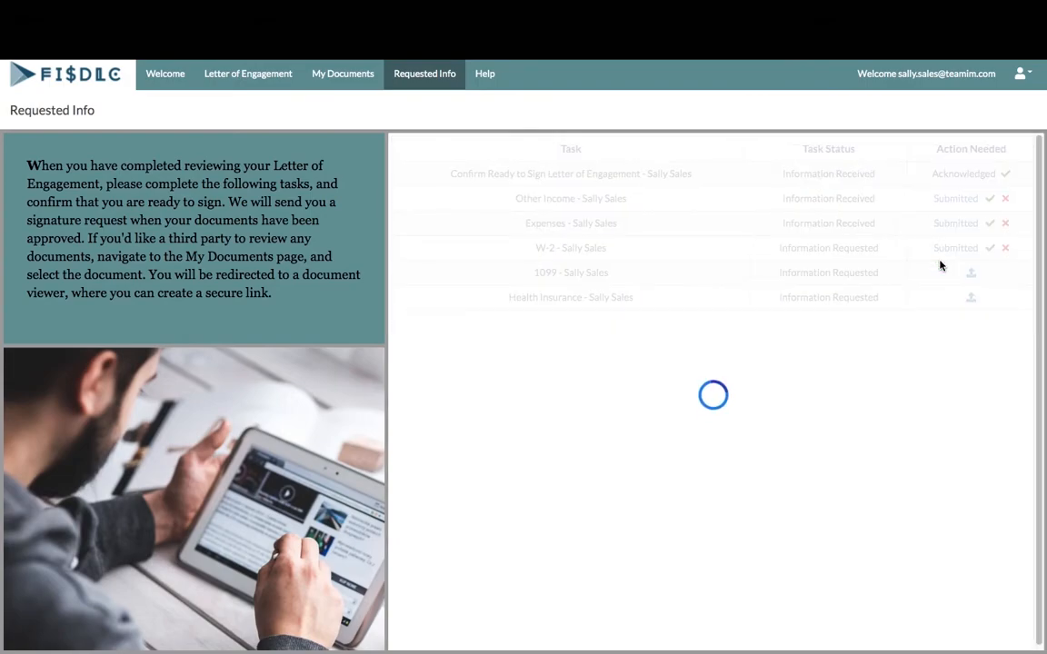
Submit 1099_ESTT.pdf for the 1099 task and the 1095a file for Health Insurance
click(977, 275)
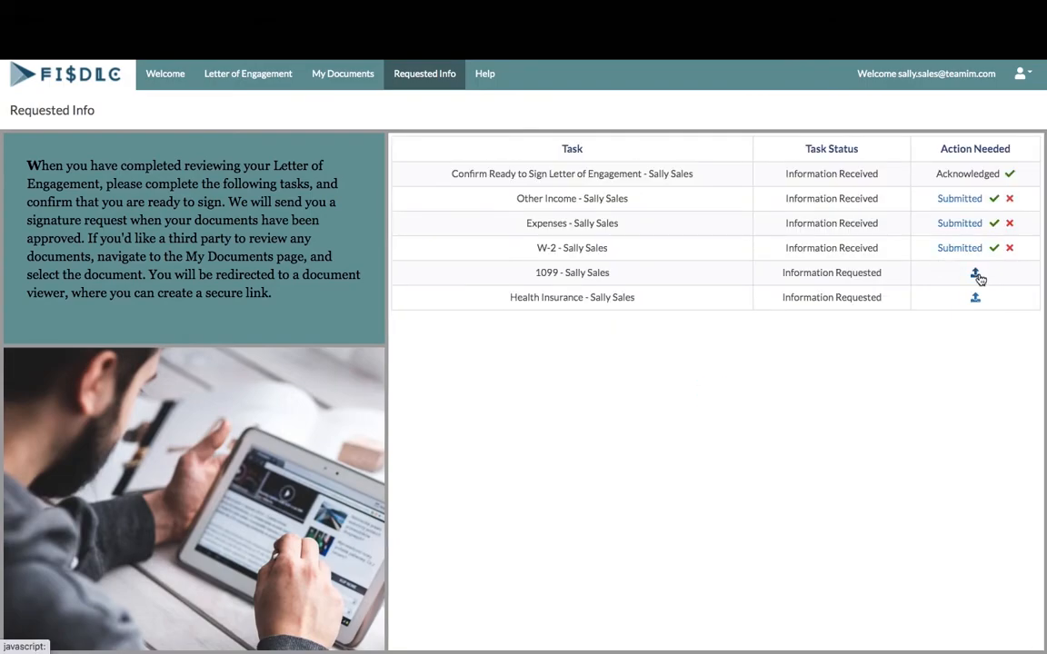
click(447, 74)
click(762, 312)
click(942, 290)
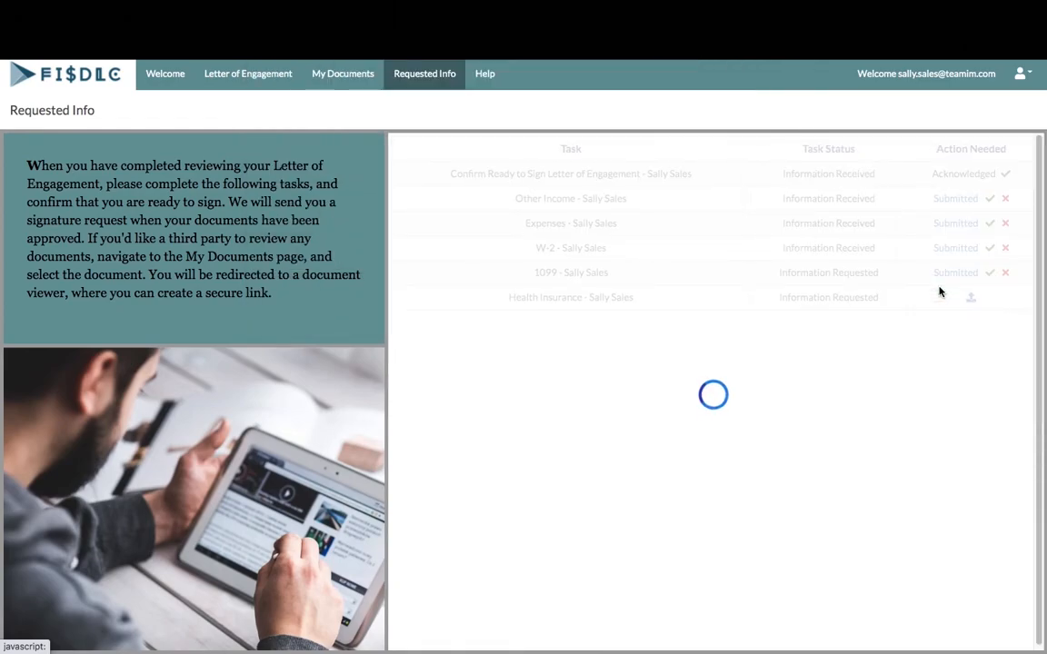
click(975, 301)
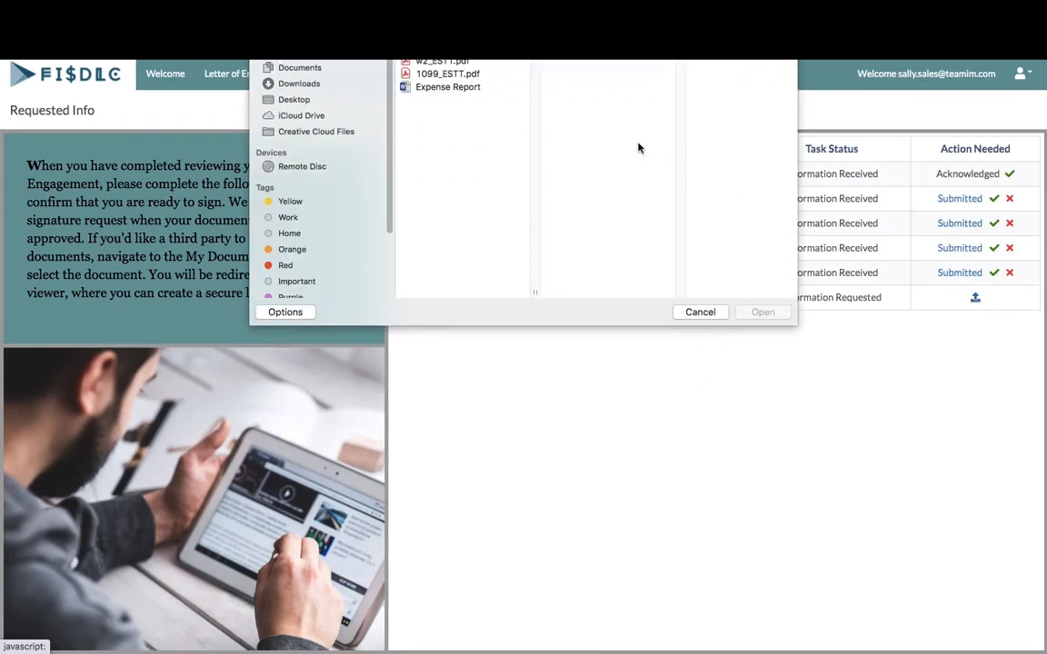
click(482, 47)
click(772, 309)
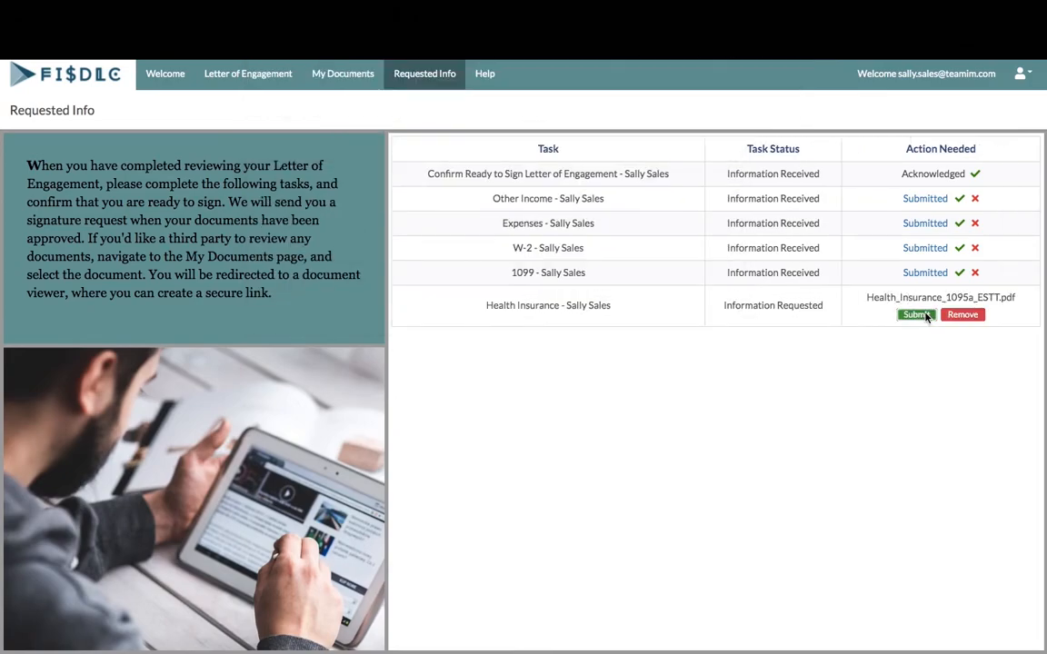
click(923, 314)
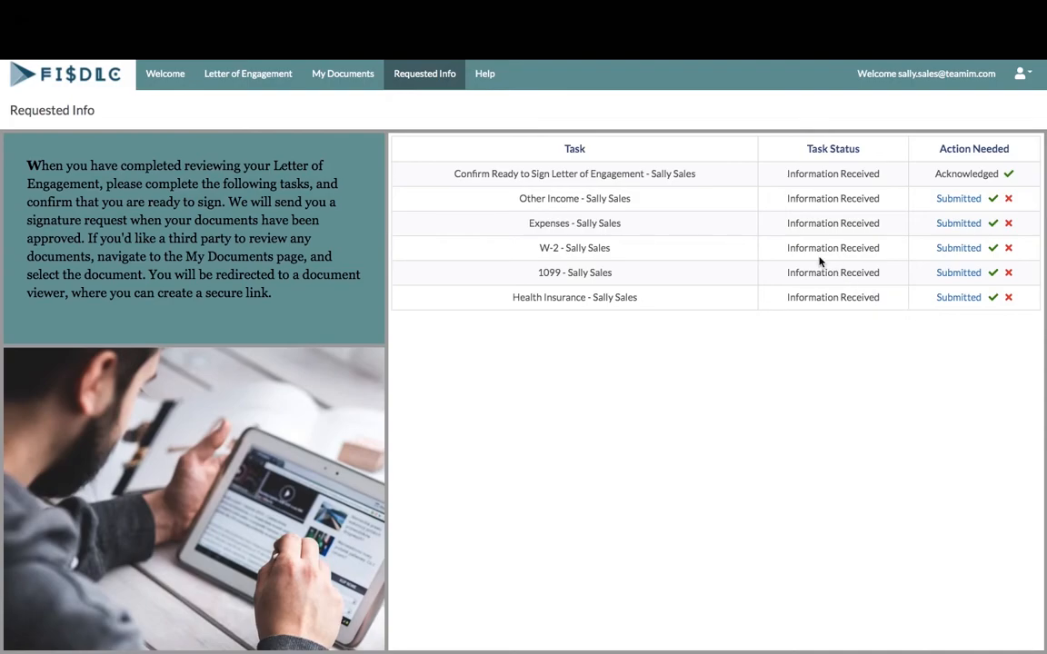
click(485, 82)
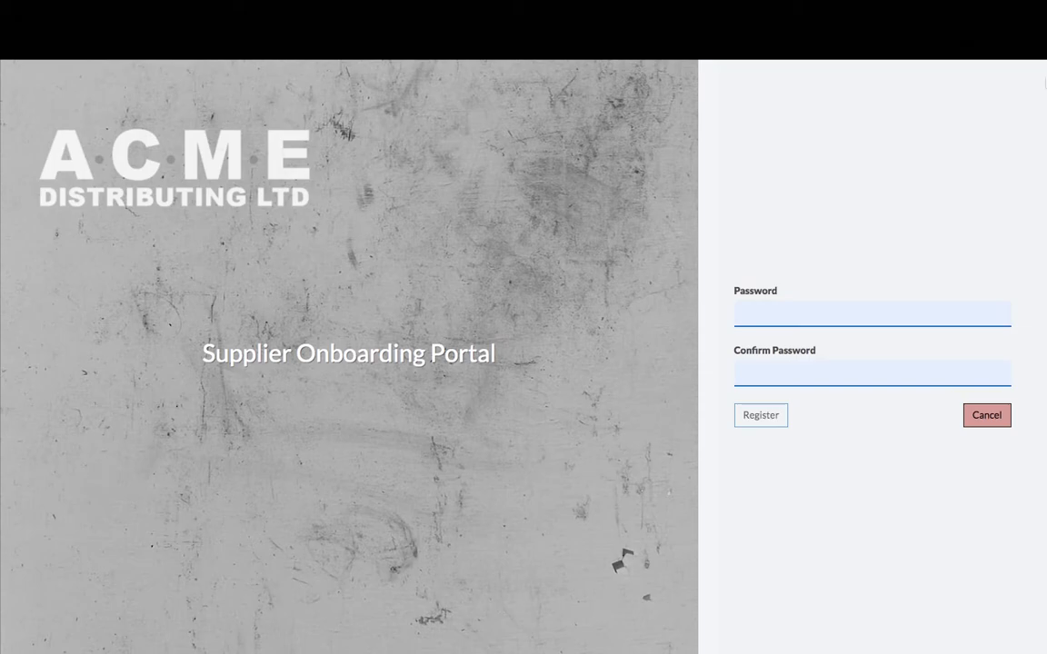
Enter the account password, register the supplier account, and start a new supplier application
click(757, 314)
text(••••••••••••••••)
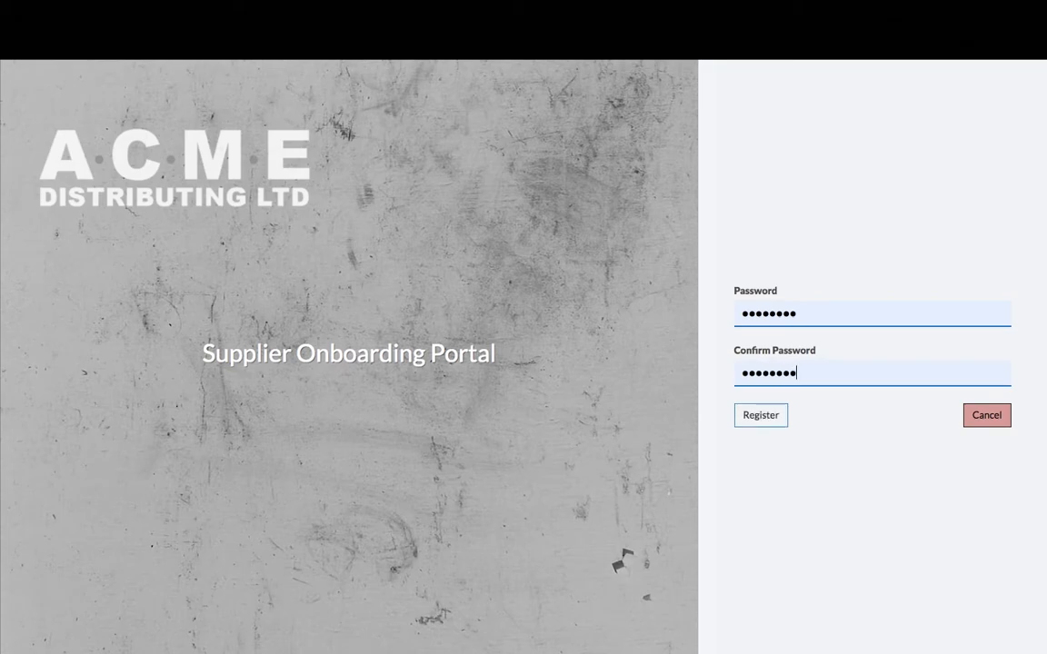
click(747, 418)
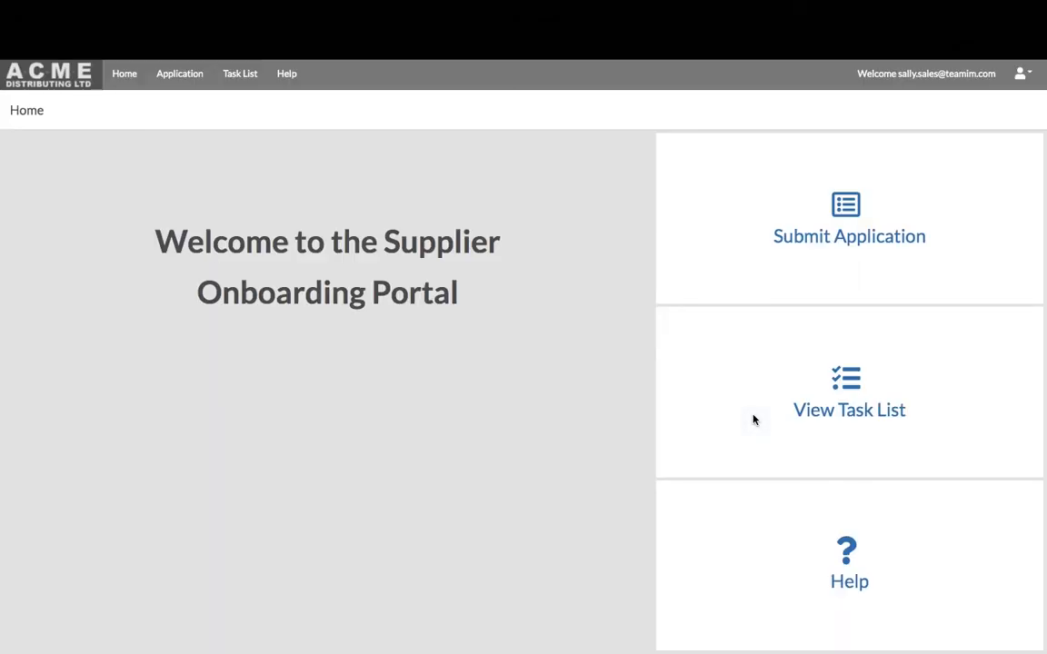
click(849, 238)
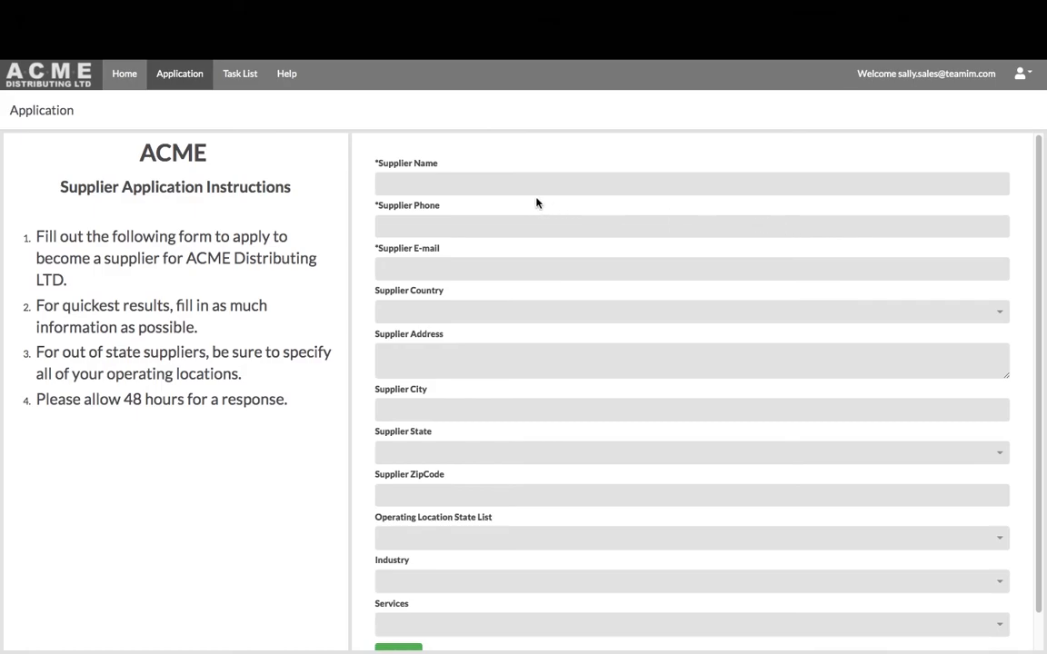
Autofill the supplier name as ESTT Corp and fill contact details from the saved suggestion
click(381, 185)
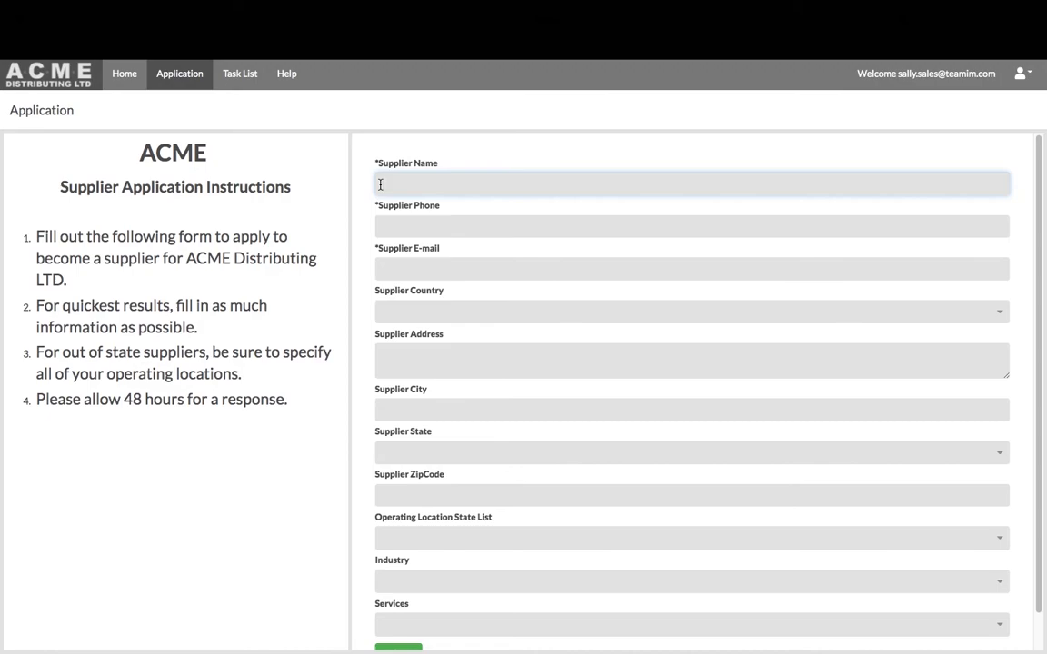
text(est)
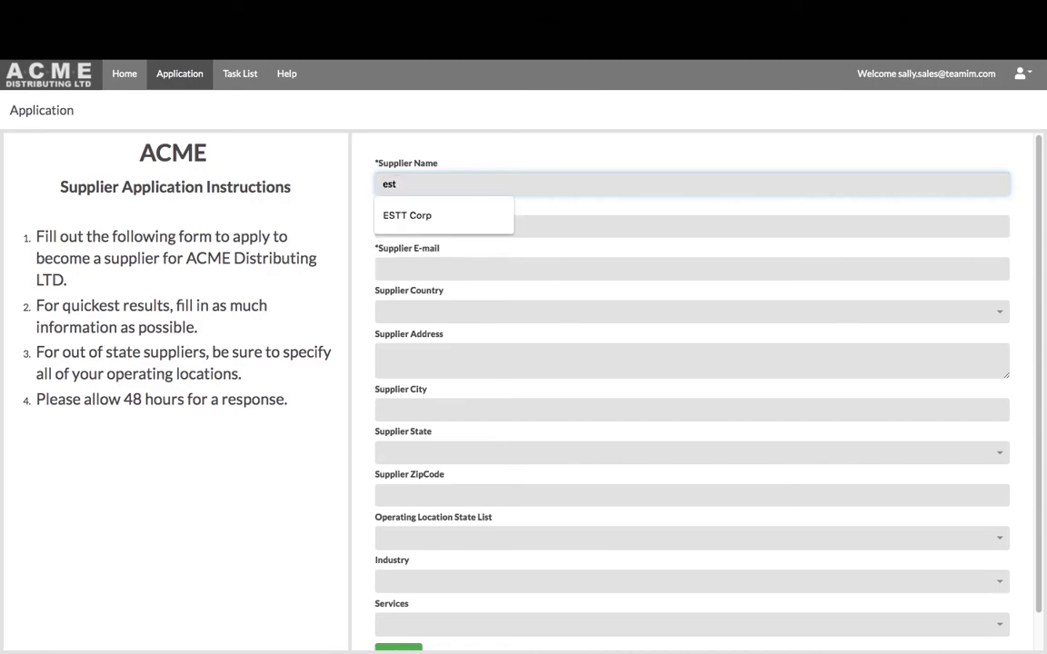
key(Down)
key(Return)
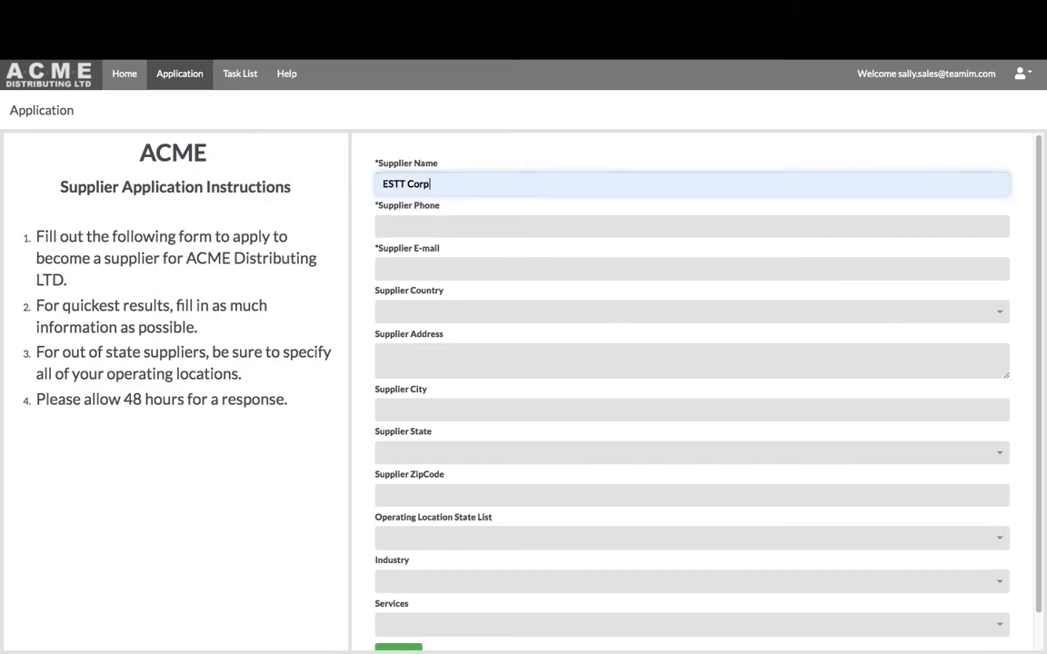
click(381, 225)
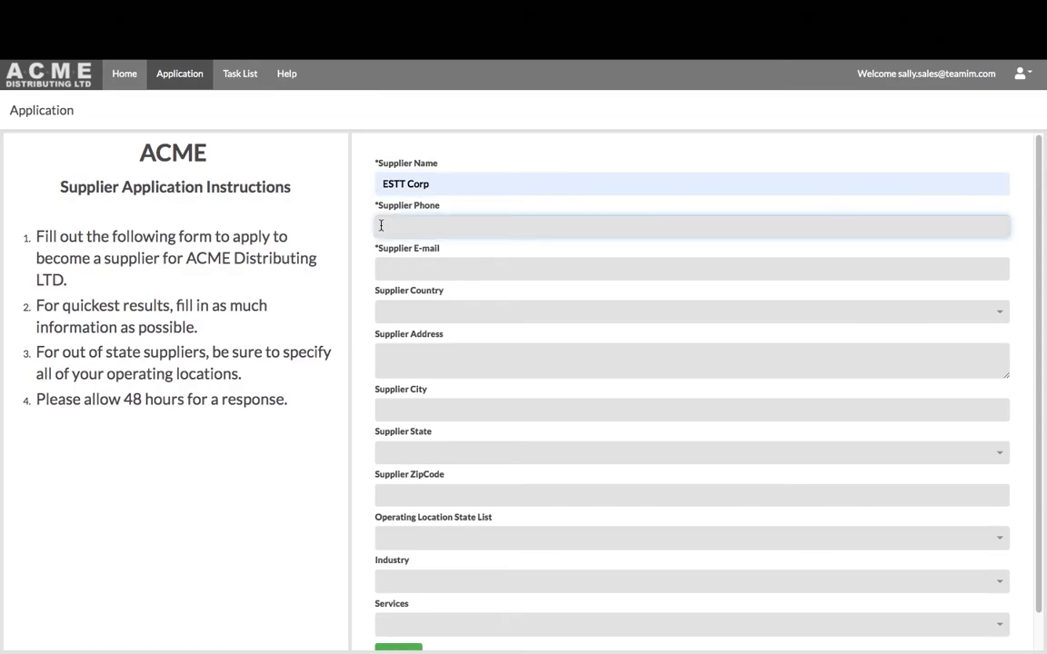
text(55)
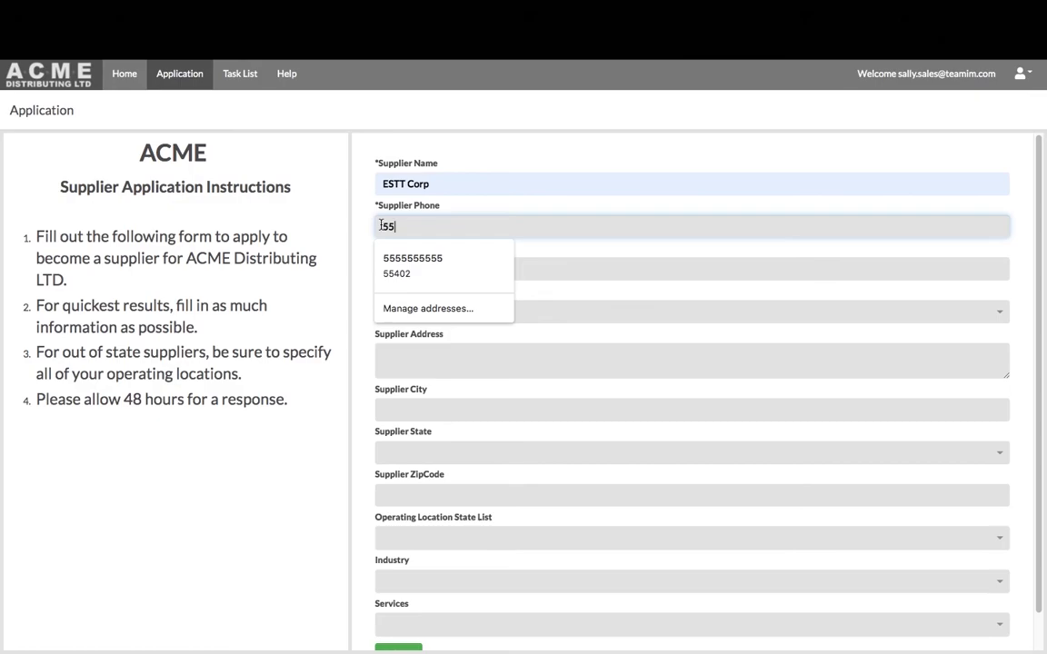
key(Down)
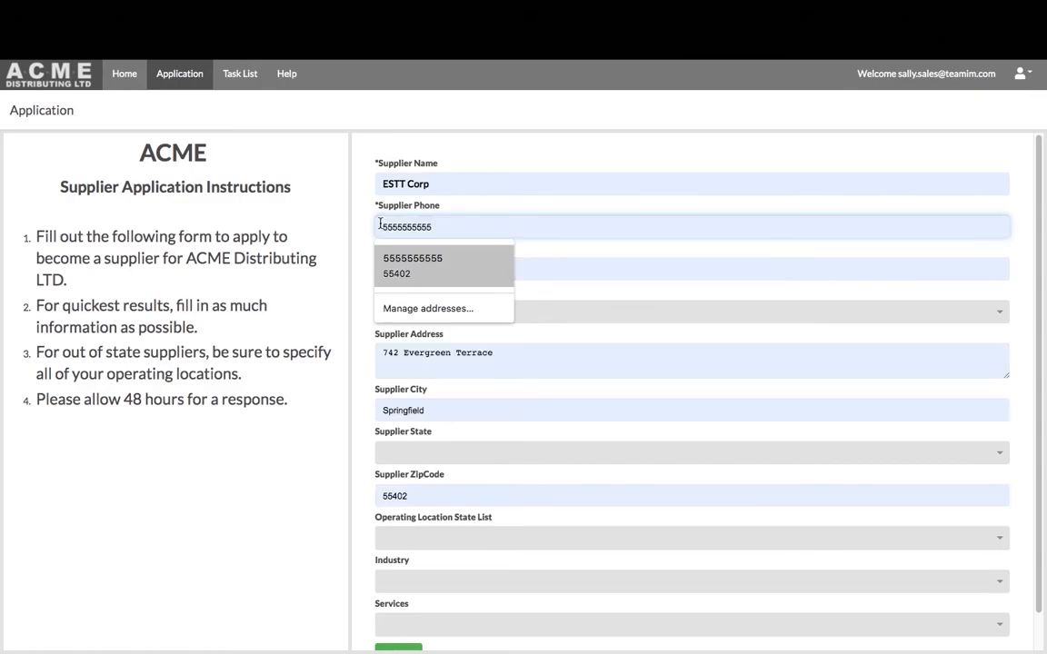
key(Return)
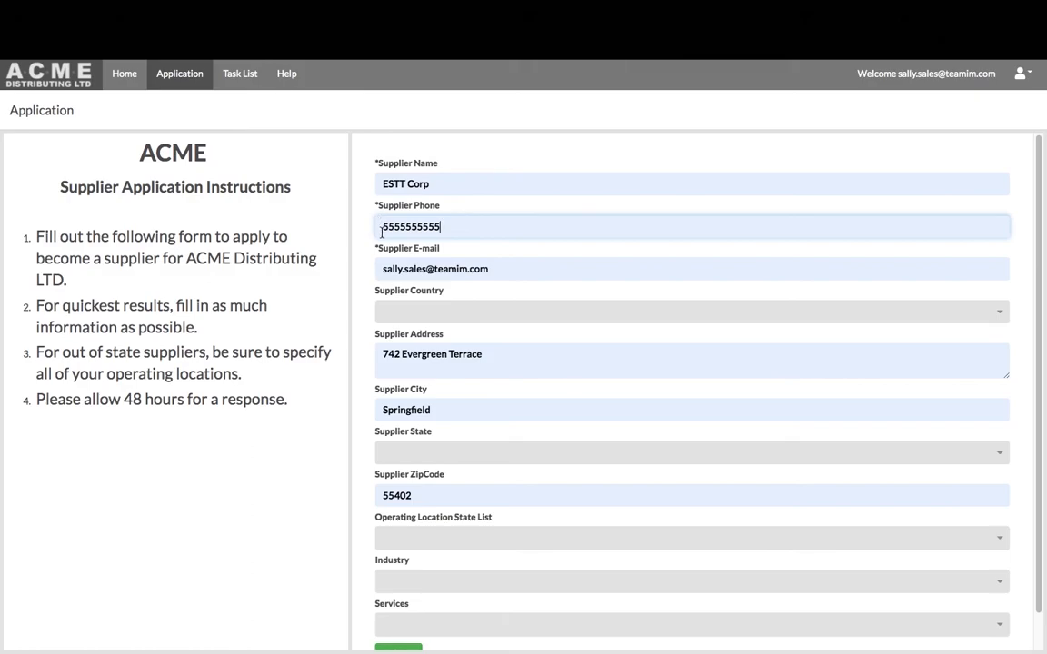
Set country United States, state MN, and operating locations AZ, MO and SD
click(384, 320)
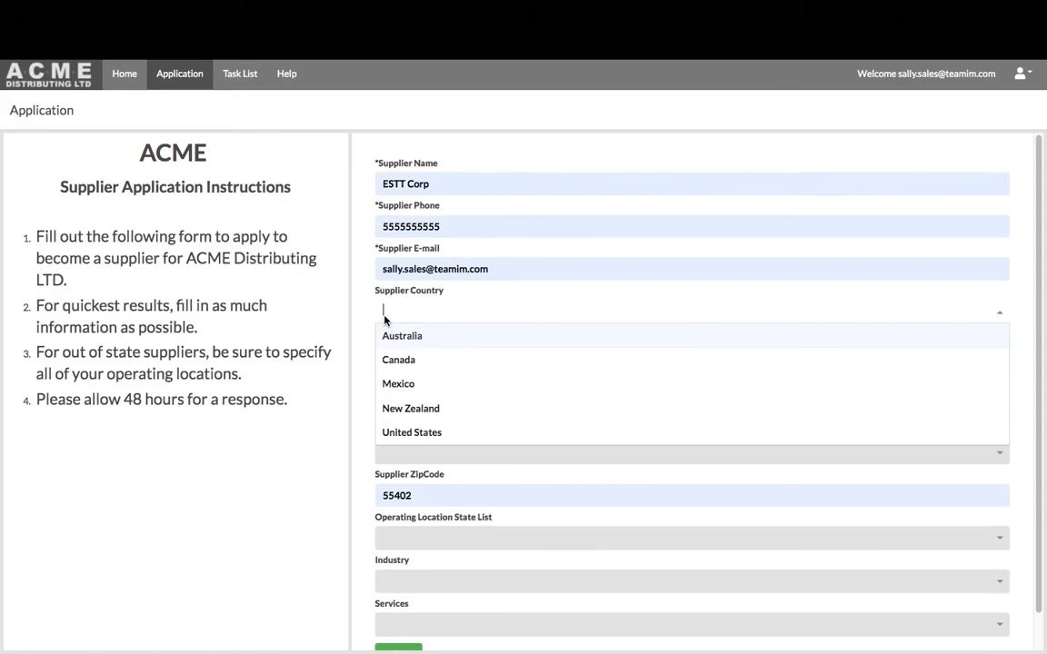
click(391, 434)
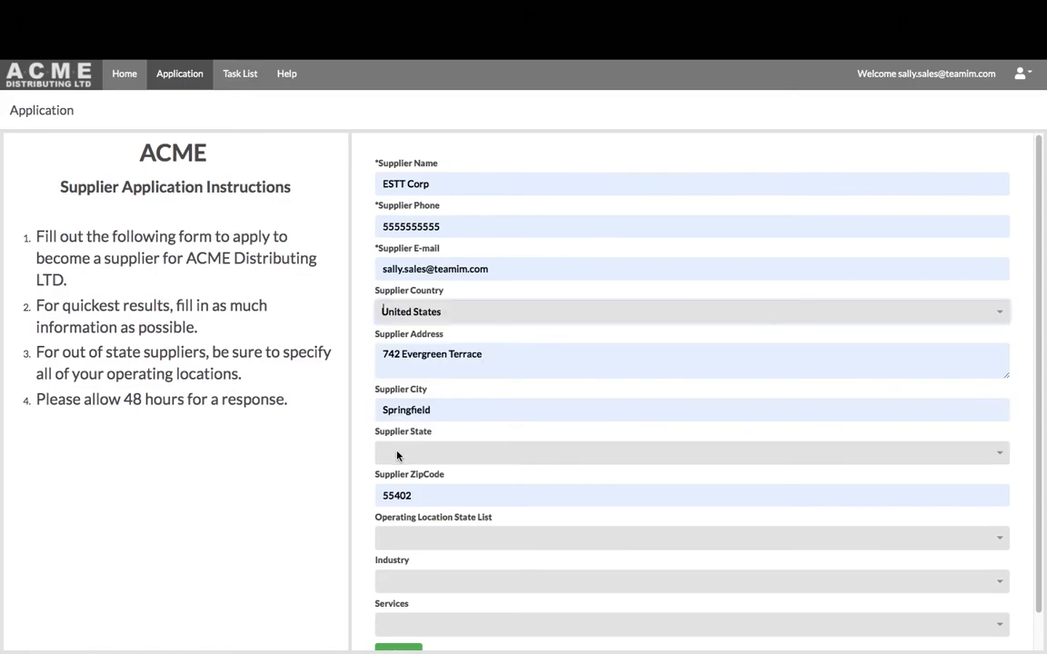
click(398, 456)
scroll(406, 553, down, 10)
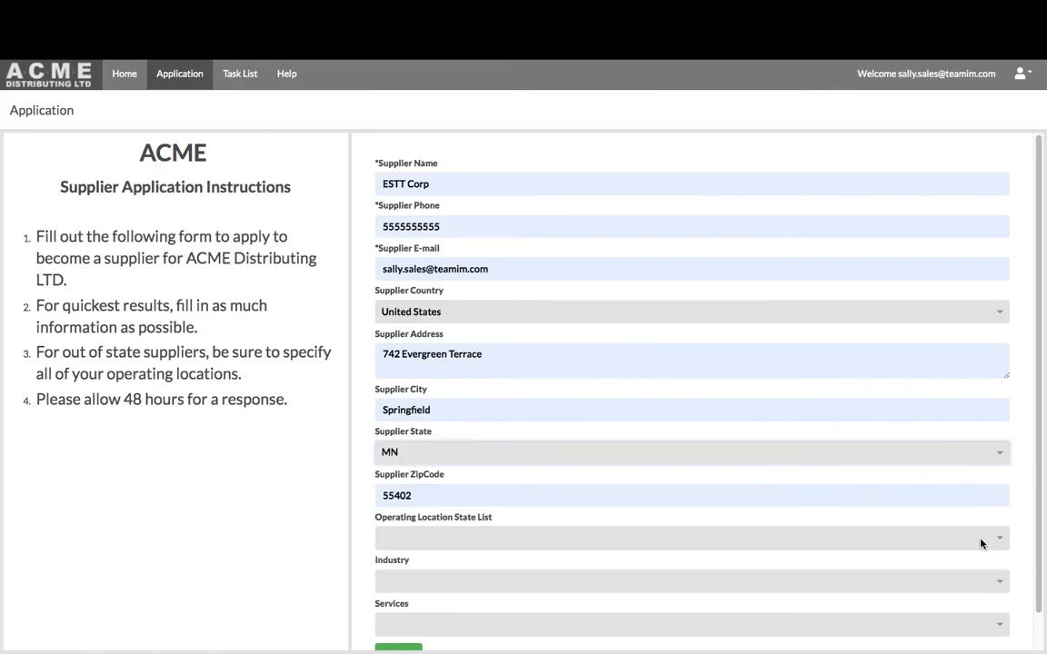
click(887, 538)
click(389, 437)
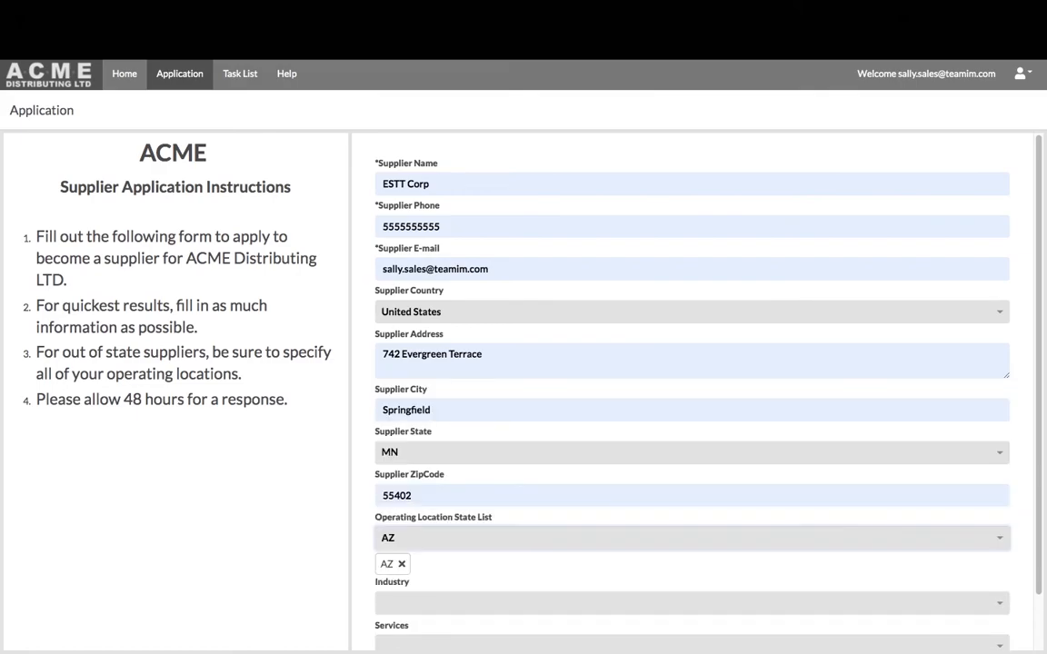
click(1001, 544)
scroll(687, 444, down, 6)
click(687, 444)
click(1000, 540)
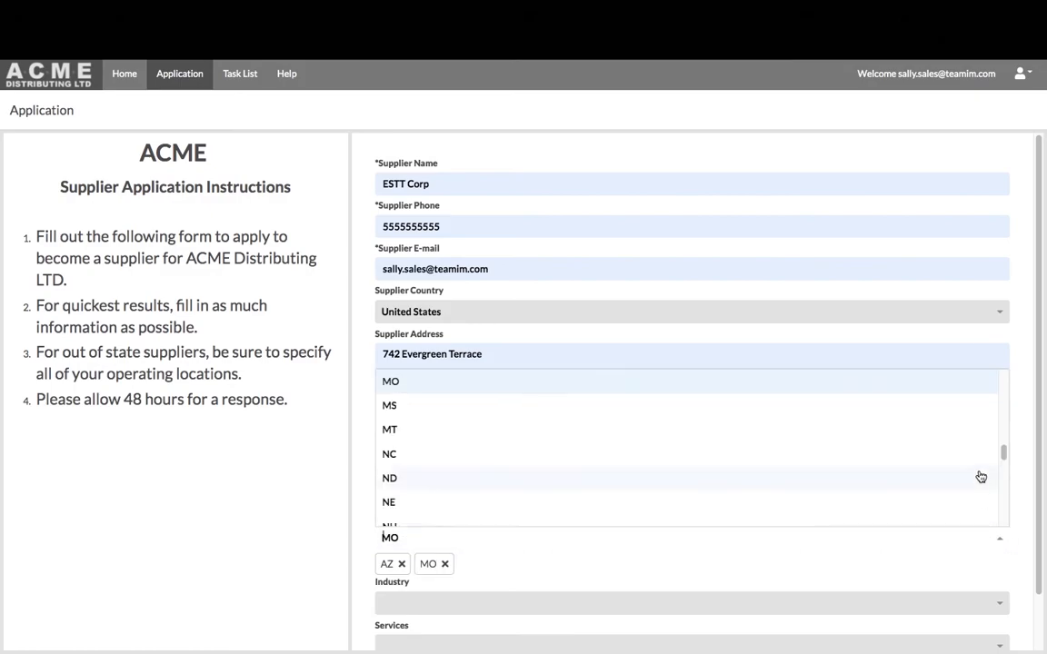
scroll(691, 489, down, 4)
click(662, 488)
Add Software Products as the service, submit the application, and view the task list
scroll(662, 489, down, 1)
click(655, 544)
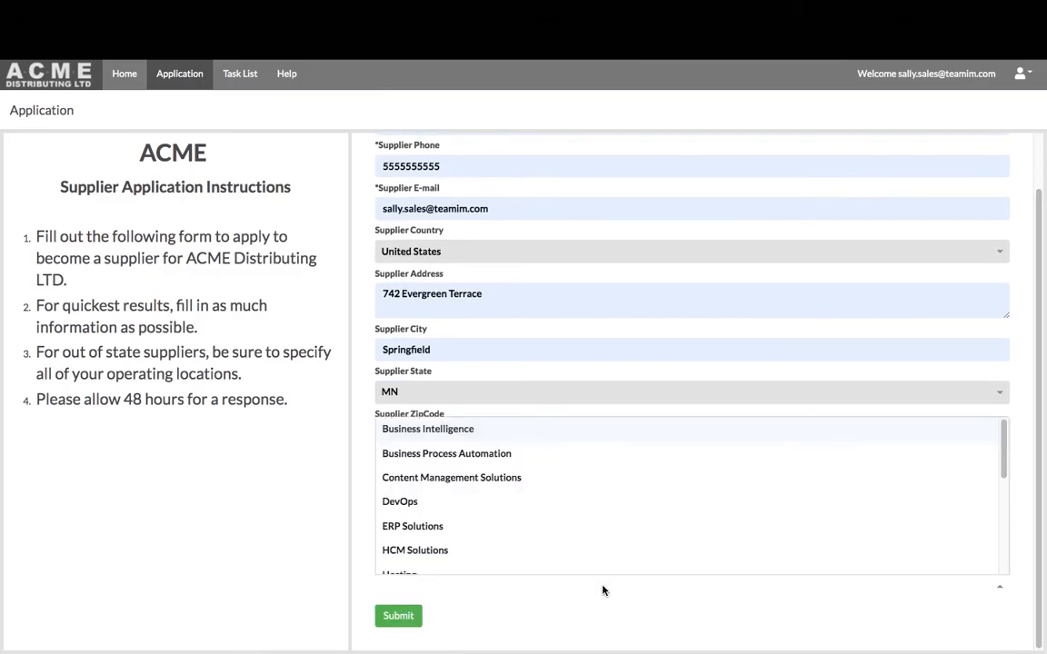
scroll(600, 568, up, 1)
click(543, 524)
scroll(438, 485, down, 2)
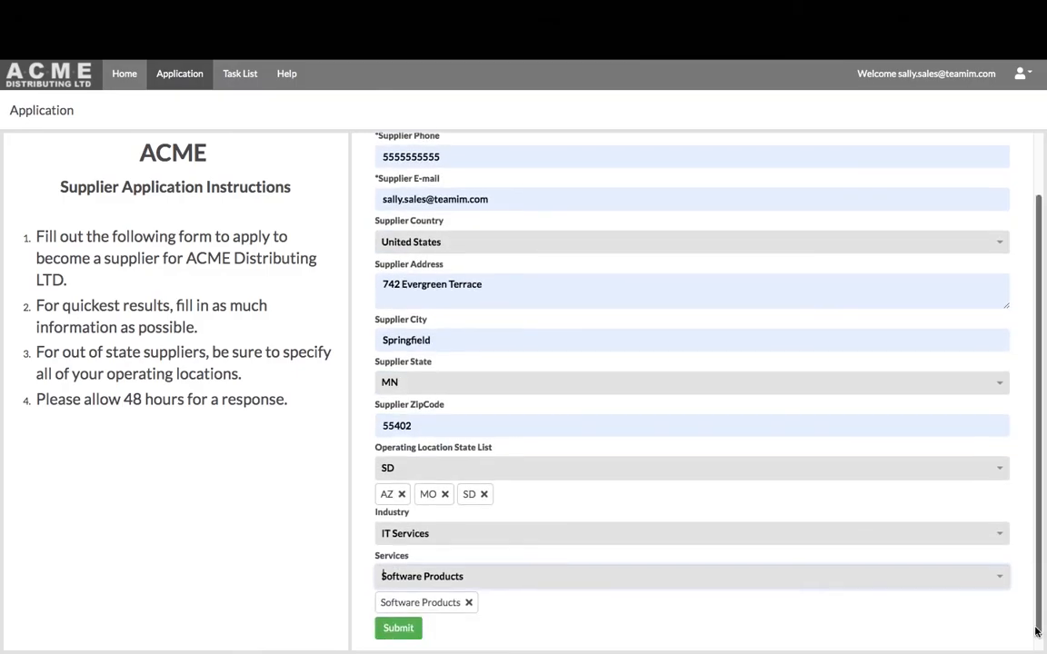
click(398, 616)
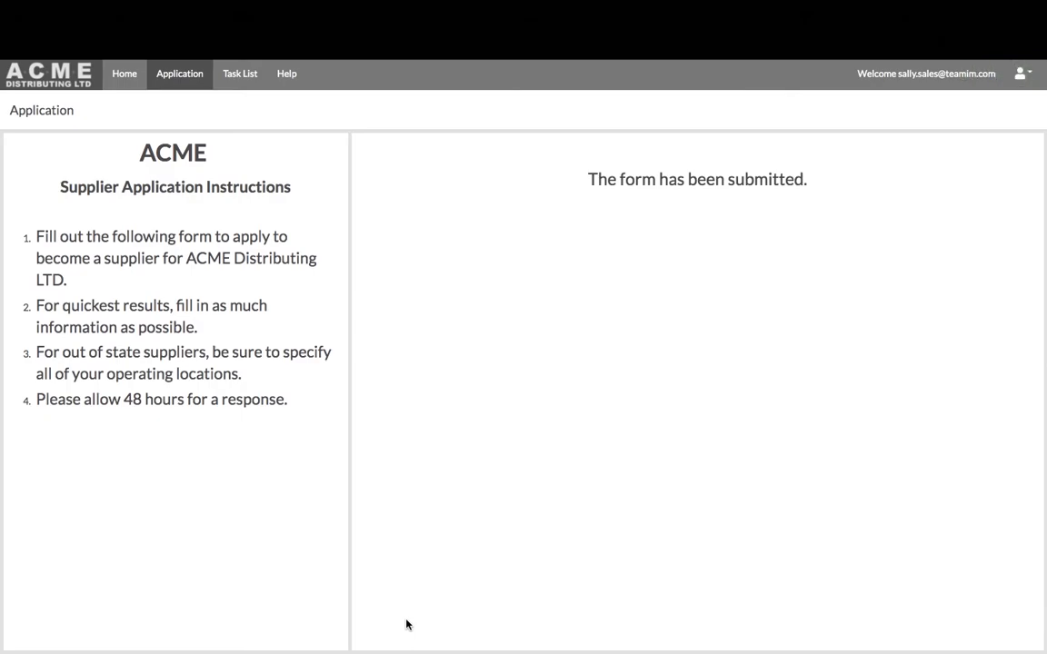
click(233, 79)
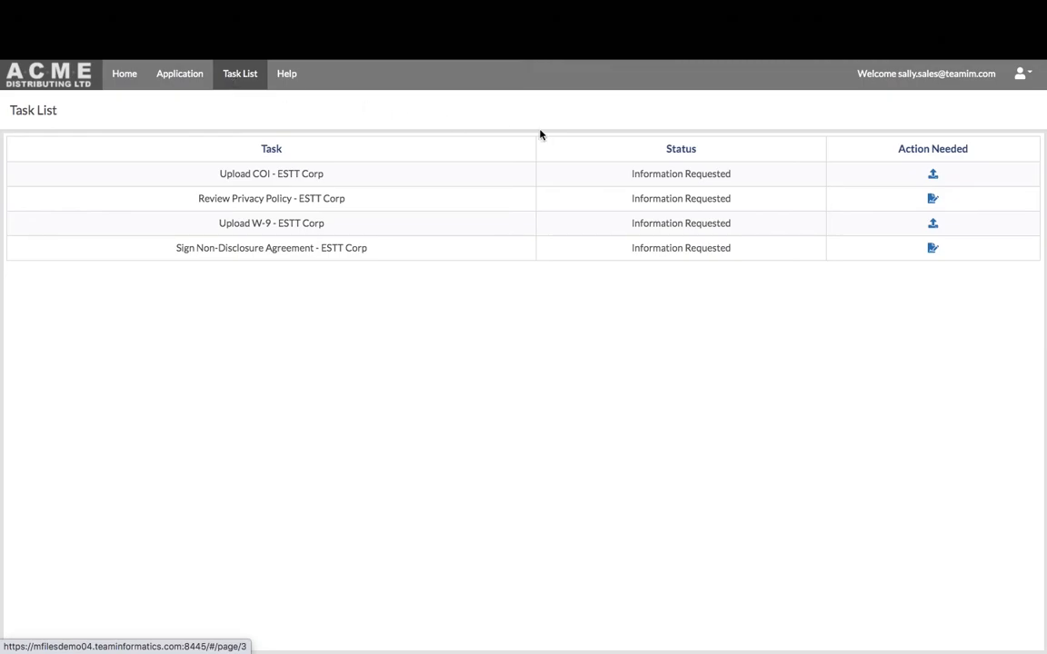
Submit CertificateOfInsurance_Mockup.pdf from ACME Demo Files for the COI task and acknowledge the Privacy Policy
click(933, 174)
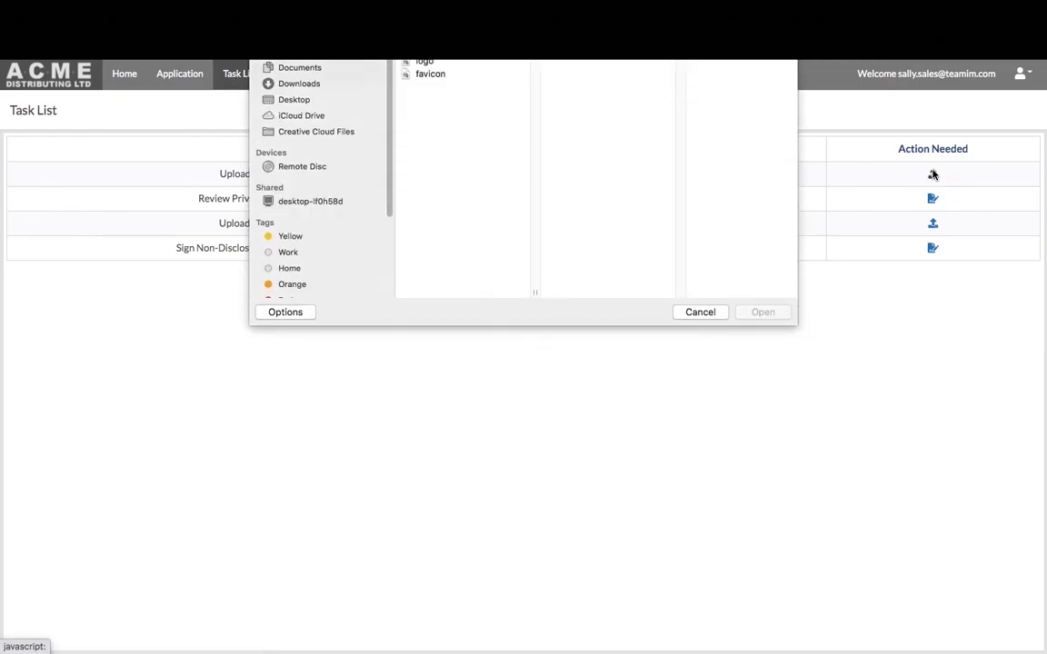
click(514, 29)
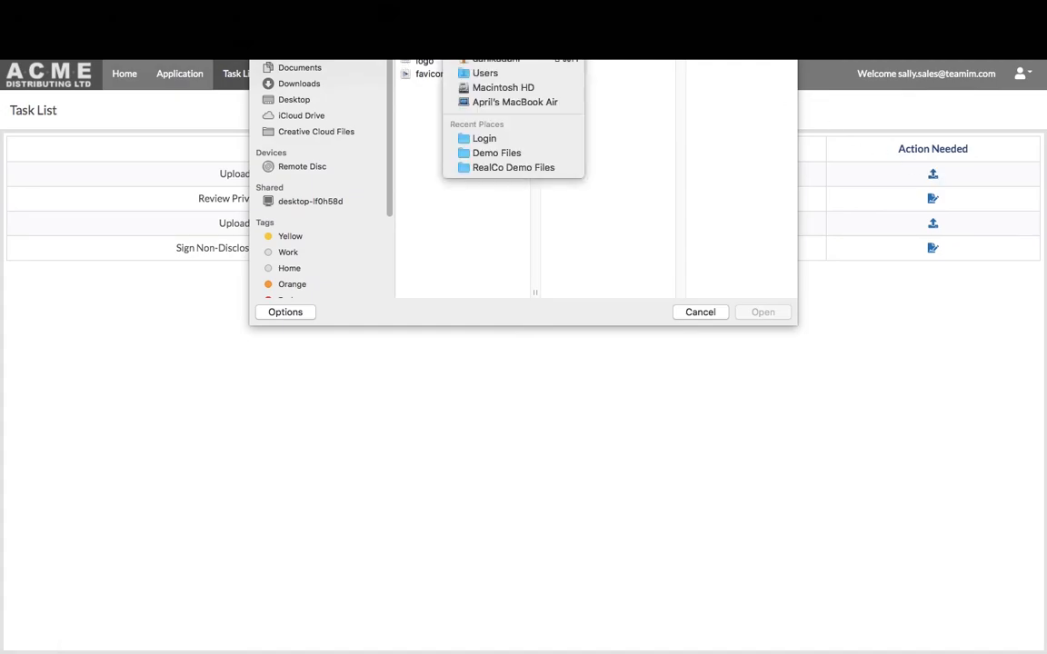
click(533, 153)
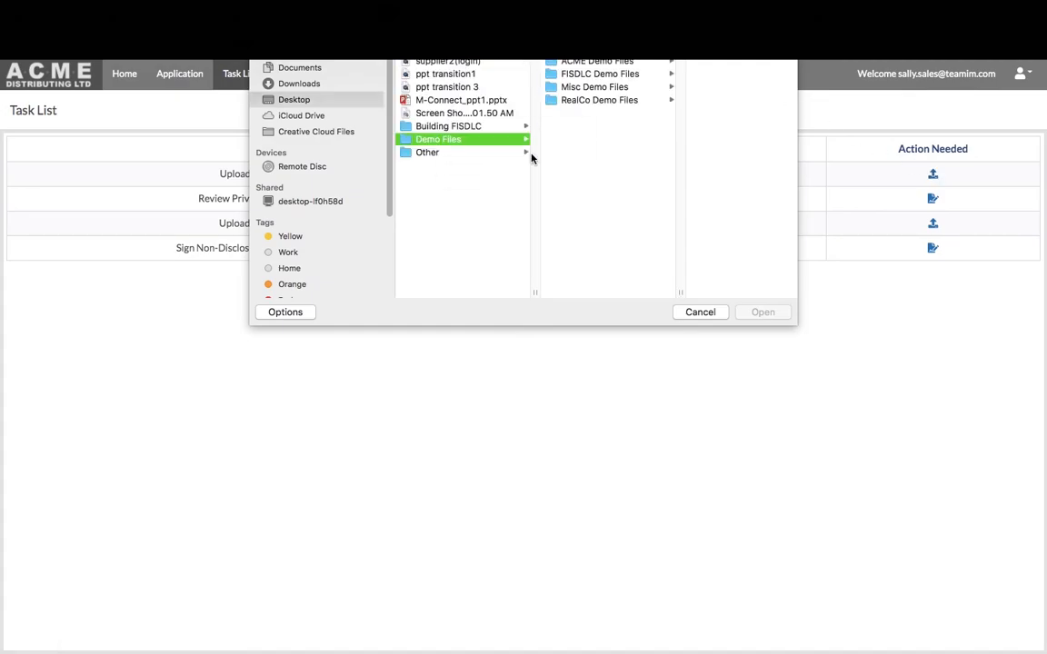
click(623, 62)
click(672, 61)
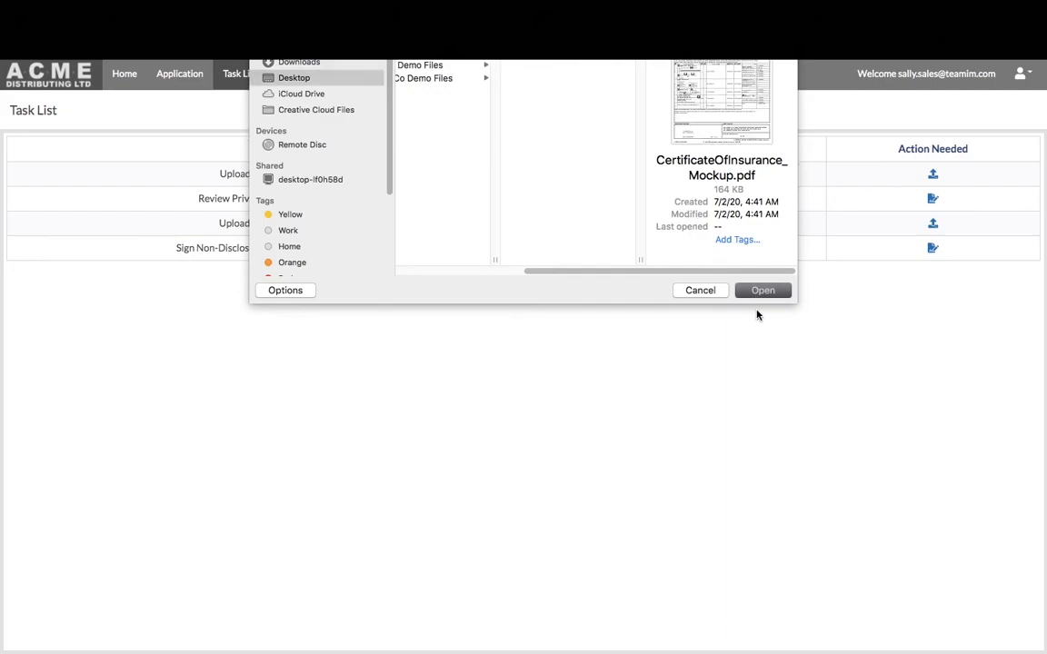
key(Return)
click(834, 194)
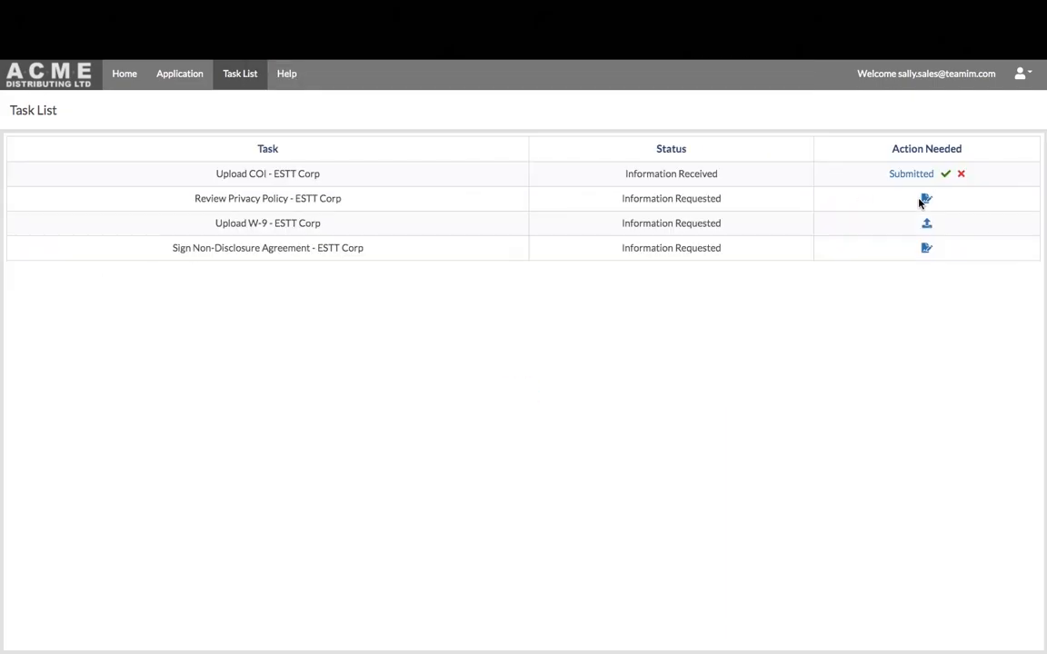
click(924, 200)
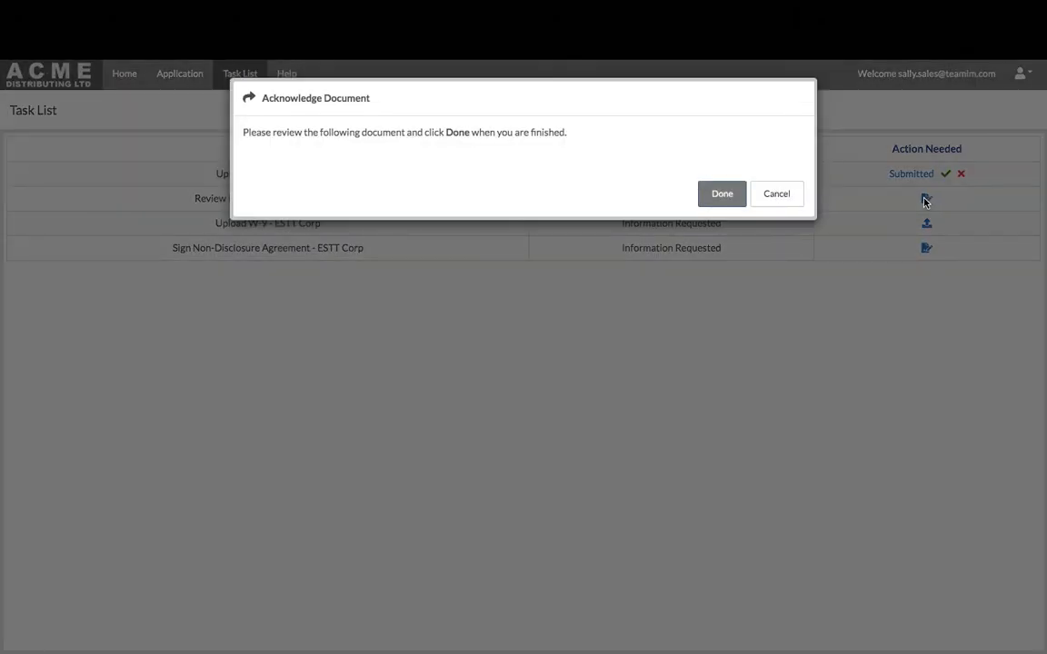
click(738, 198)
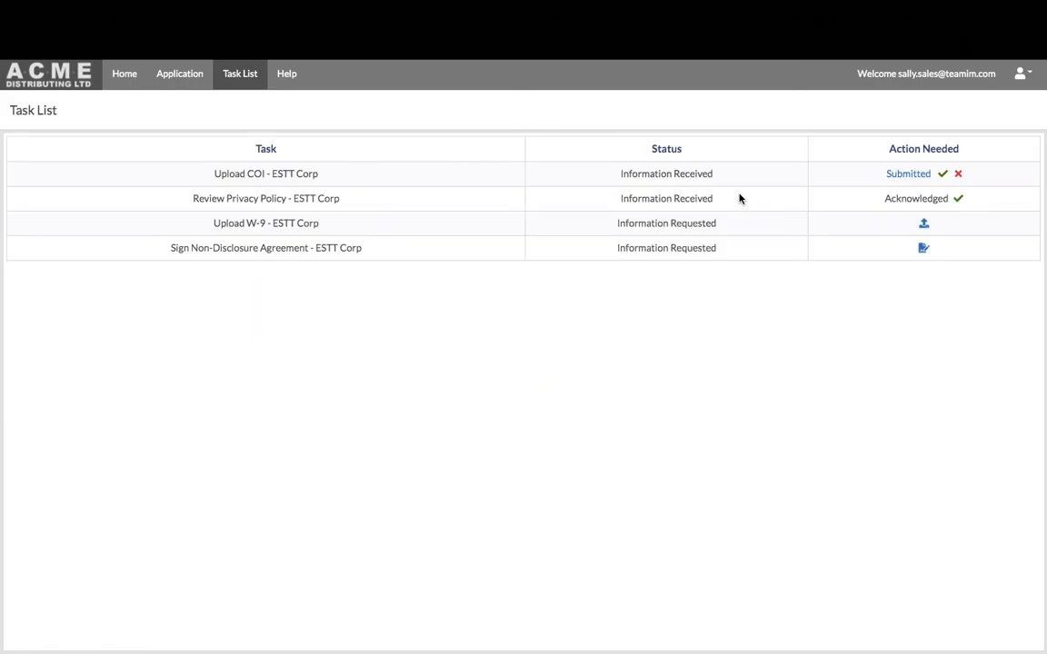
Submit W9-ESTT Corp.pdf for the W-9 task and acknowledge the NDA
click(924, 224)
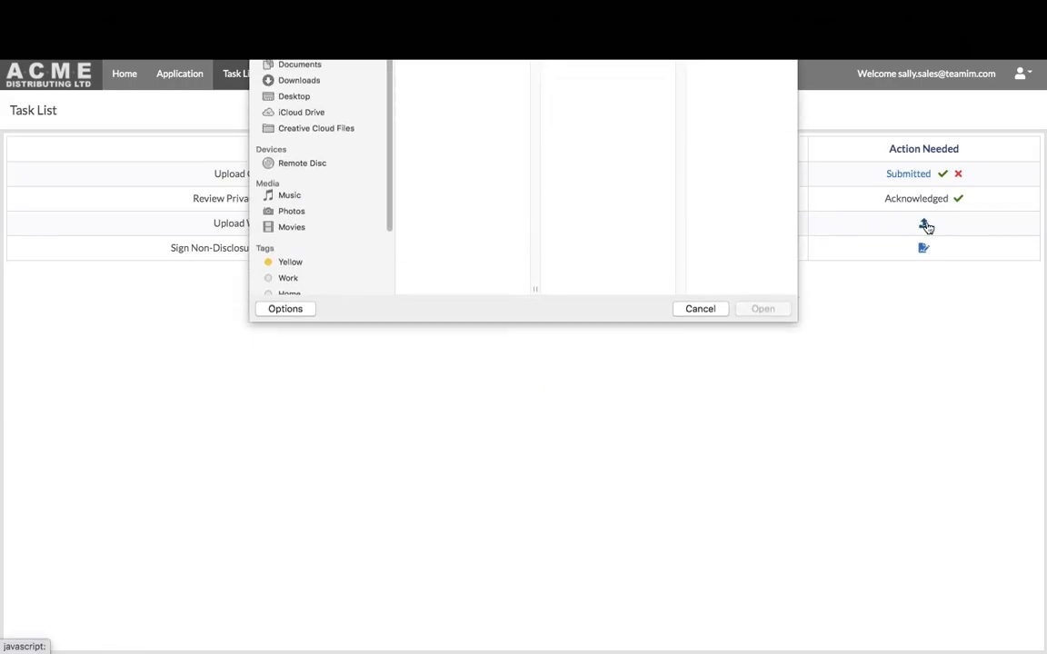
click(578, 87)
click(751, 313)
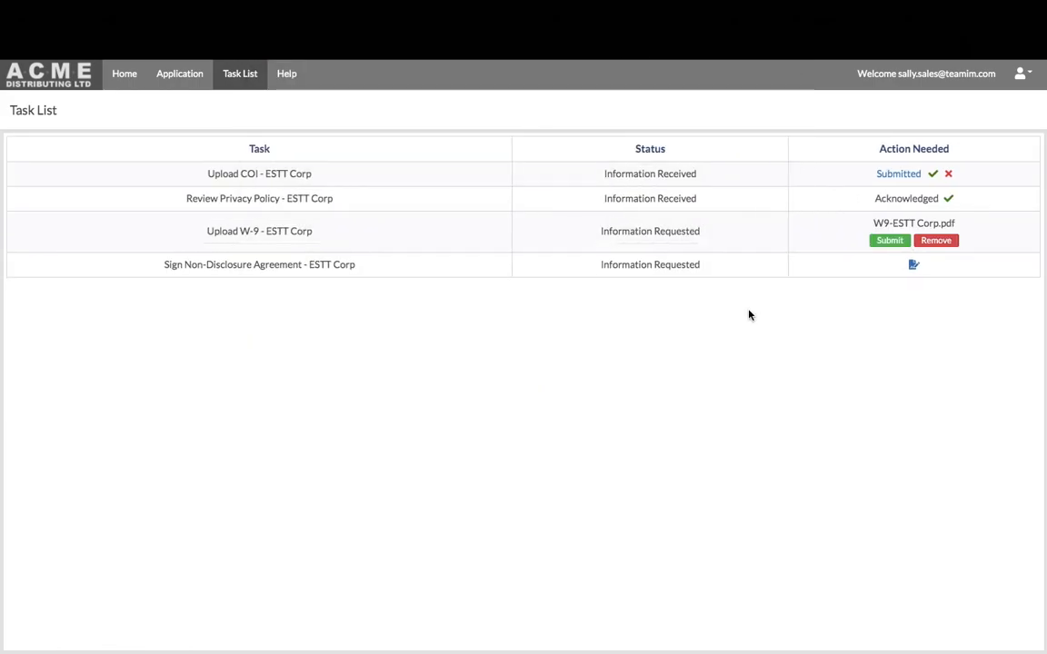
click(885, 242)
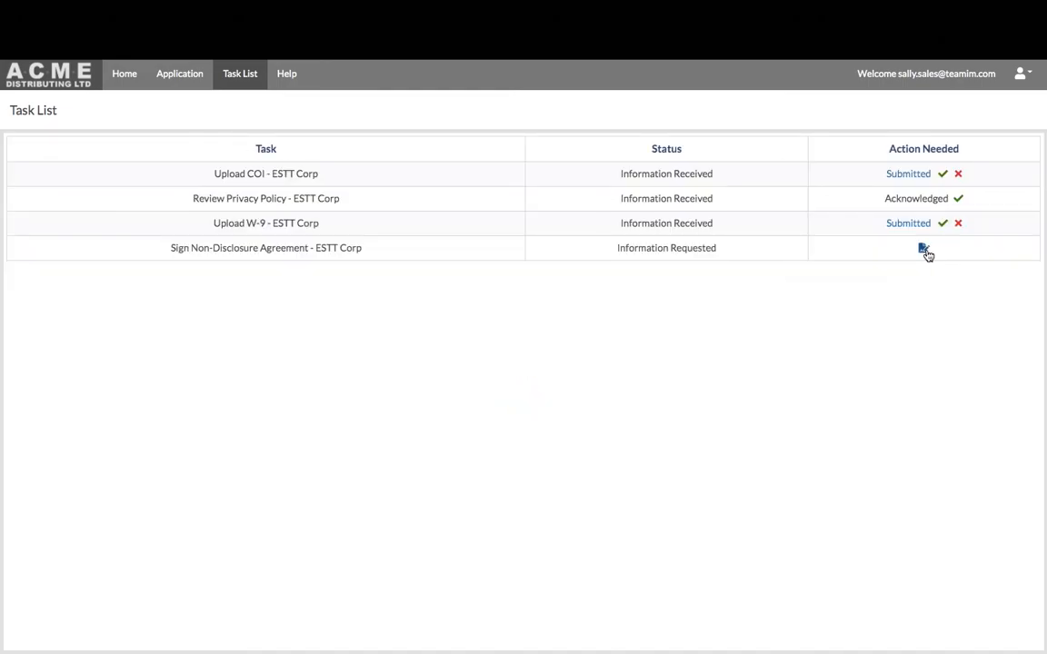
click(923, 249)
click(722, 196)
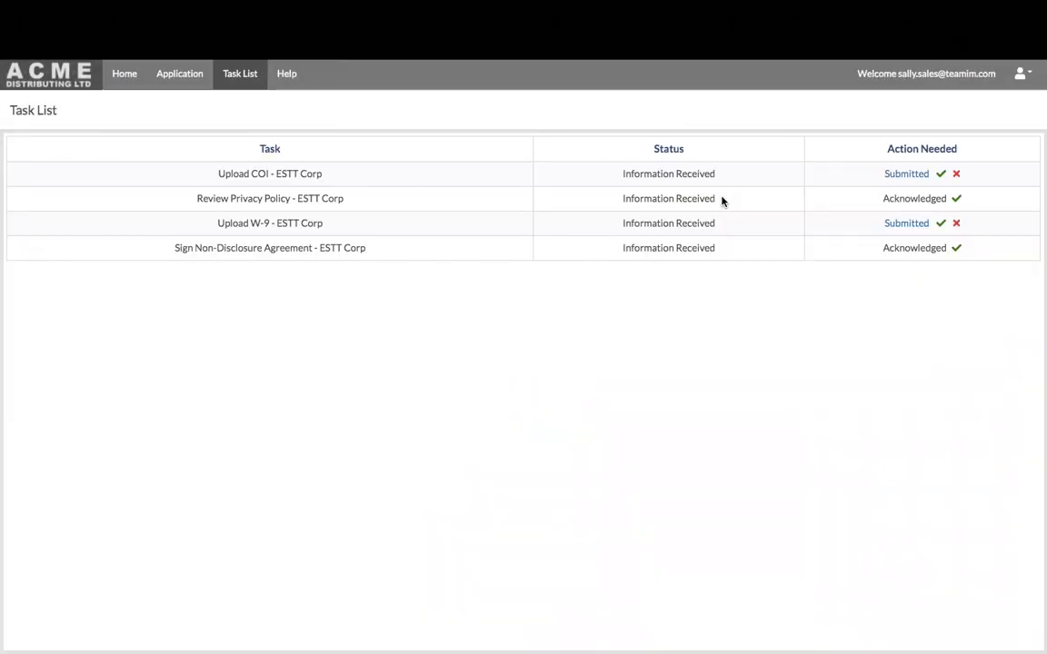
Log out of the supplier account and sign in with the supplier manager's username and password
click(1025, 76)
click(982, 106)
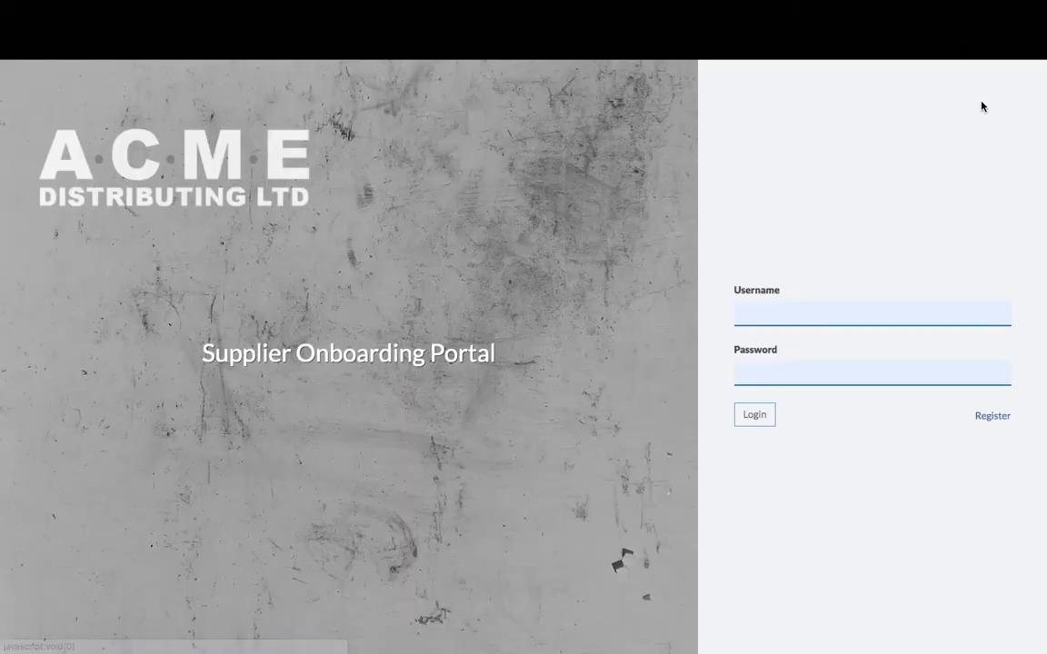
click(791, 313)
click(759, 314)
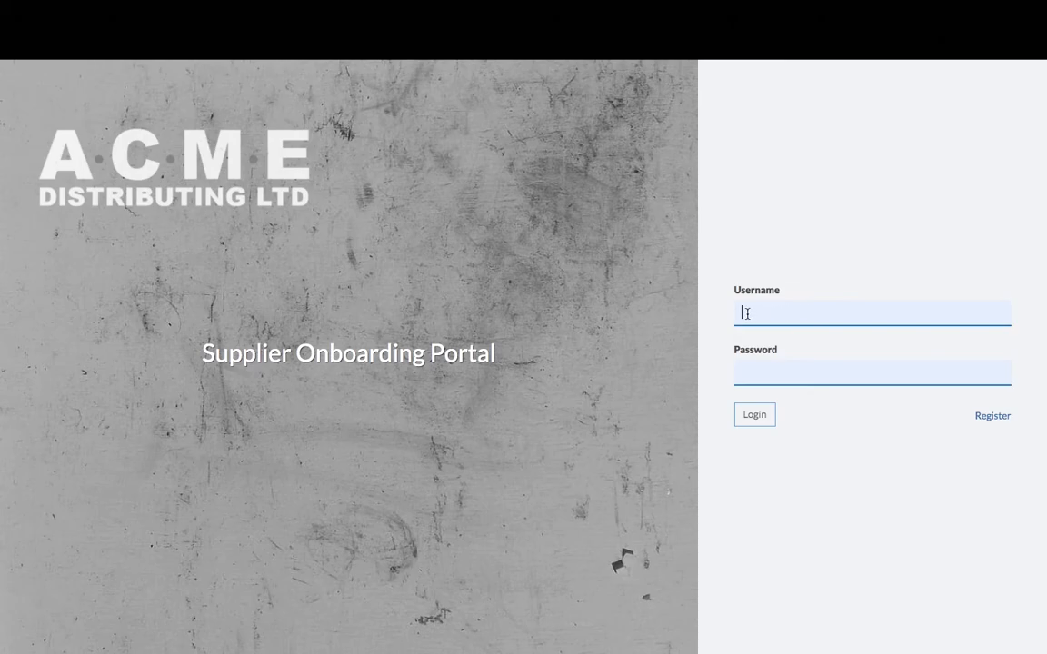
text(joe)
key(Down)
key(Return)
key(Tab)
text(••••••••)
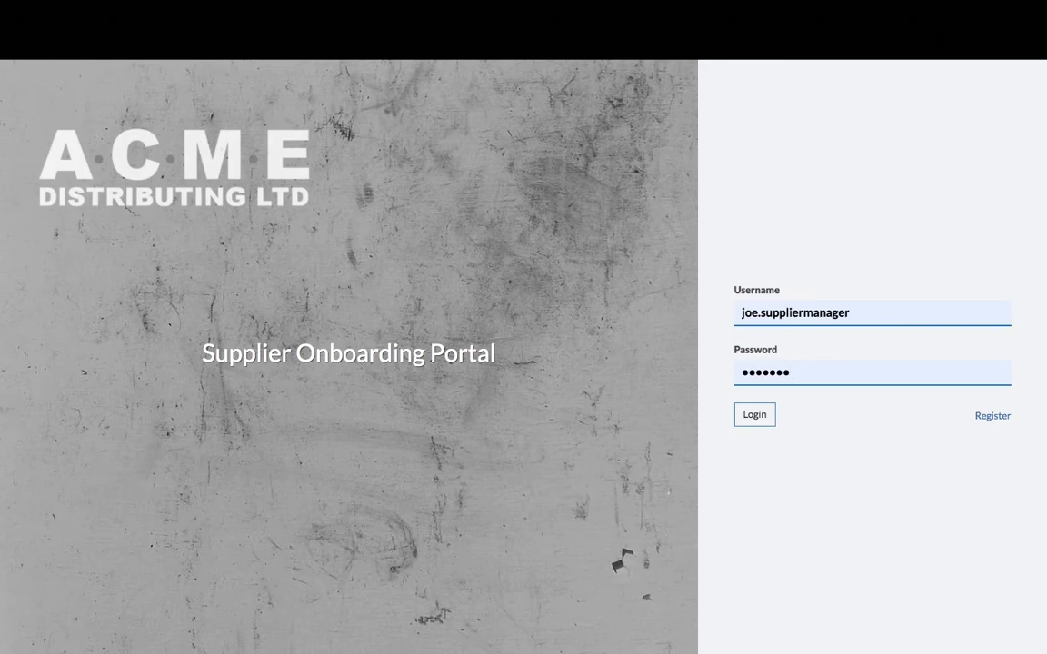
click(765, 416)
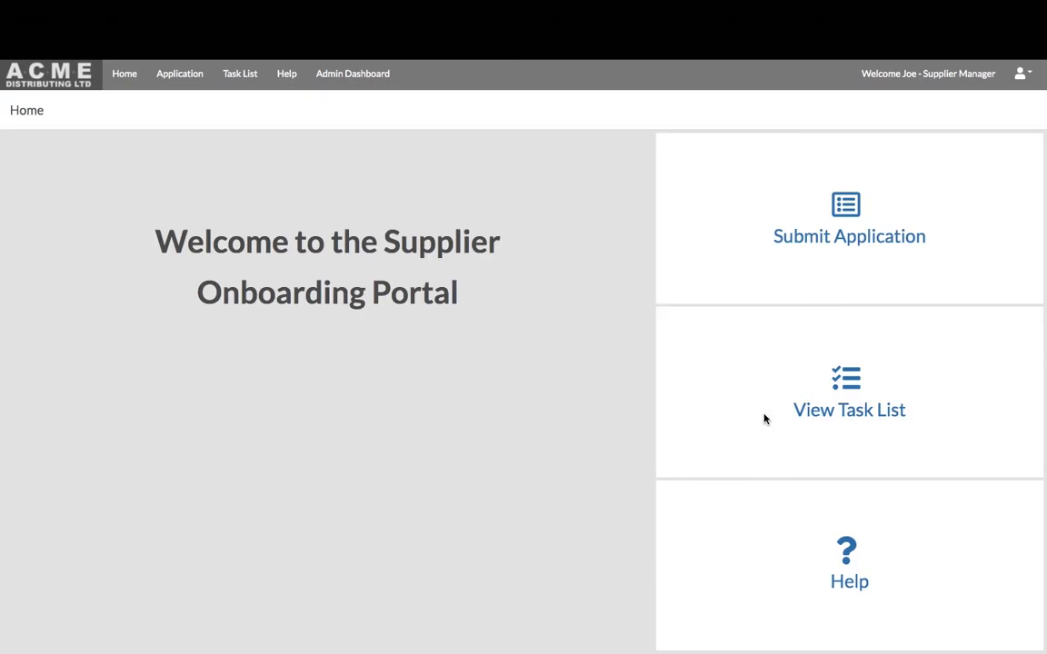
Review ESTT Corp's related objects on the Admin Dashboard, then log out of the manager account
click(380, 80)
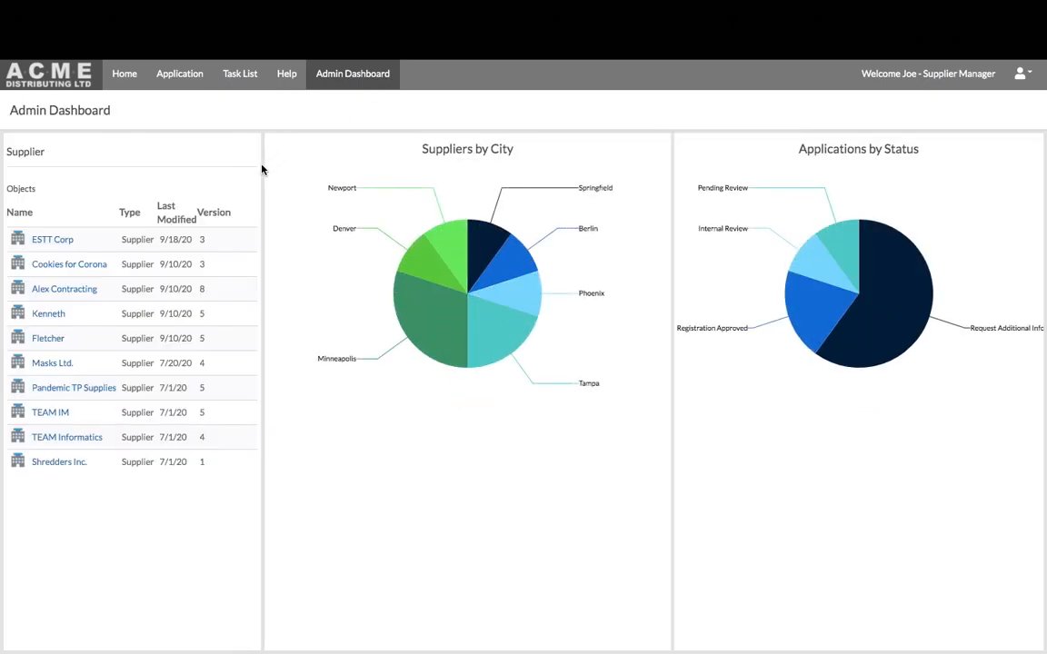
click(66, 245)
drag(255, 273, 255, 406)
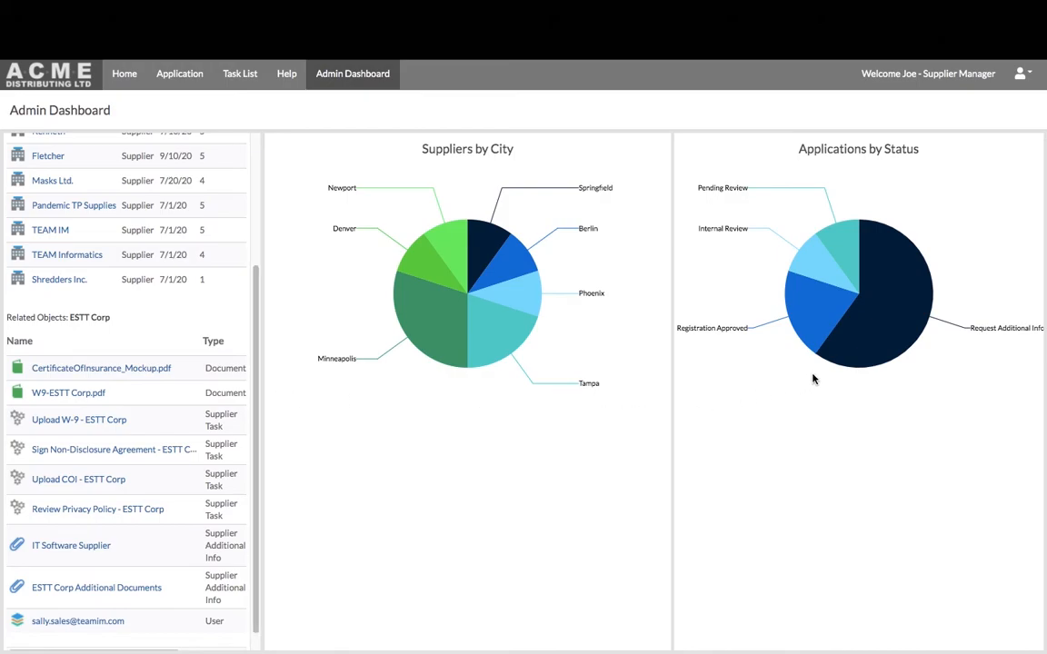
click(1022, 83)
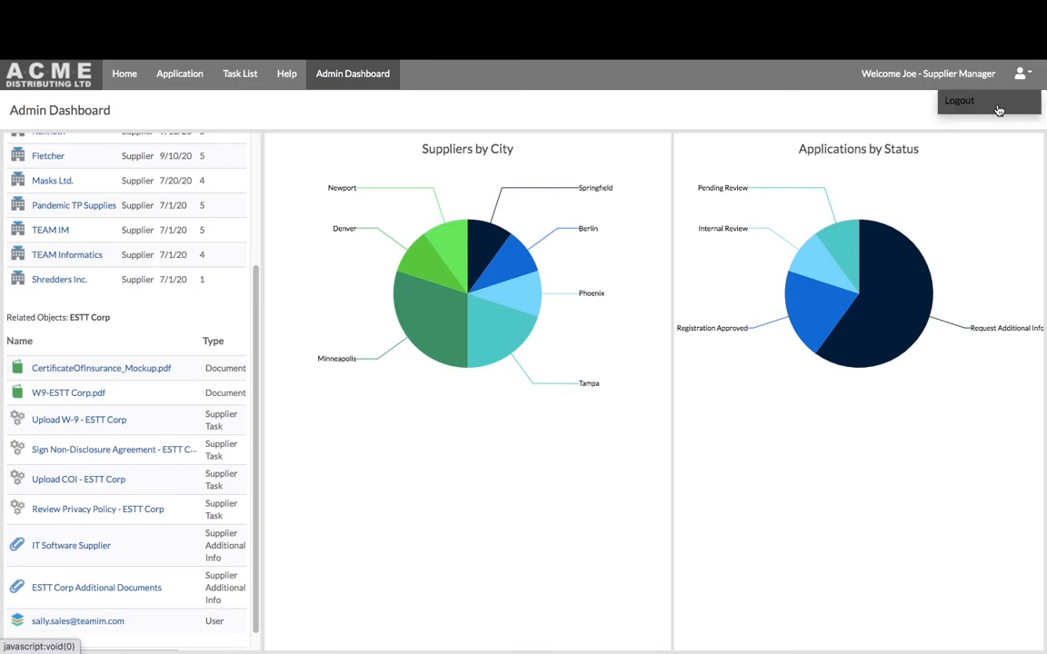
click(998, 106)
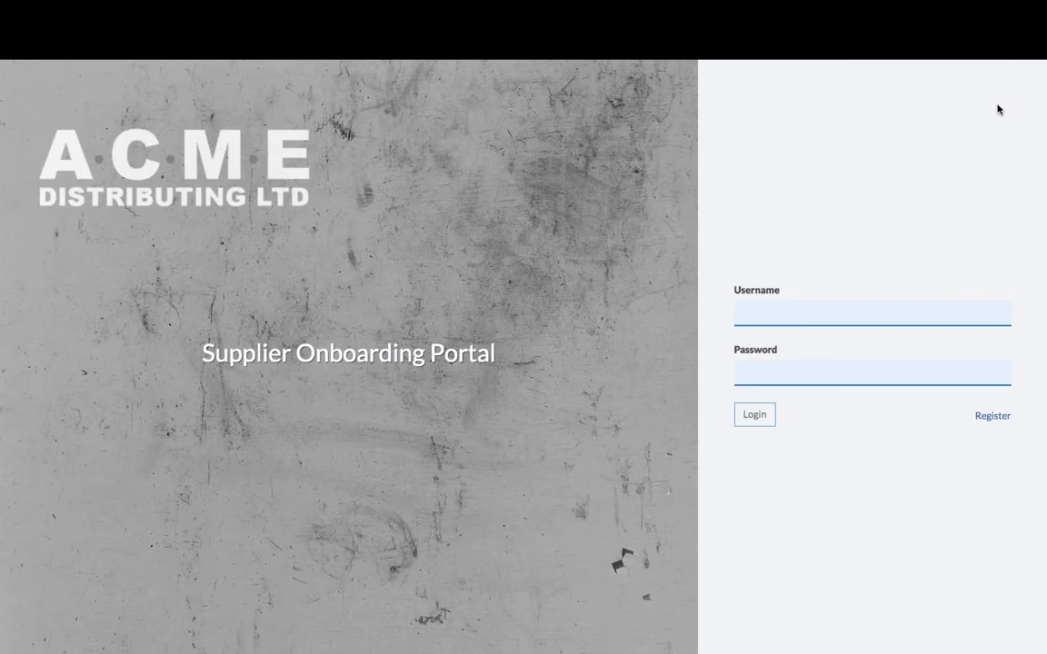